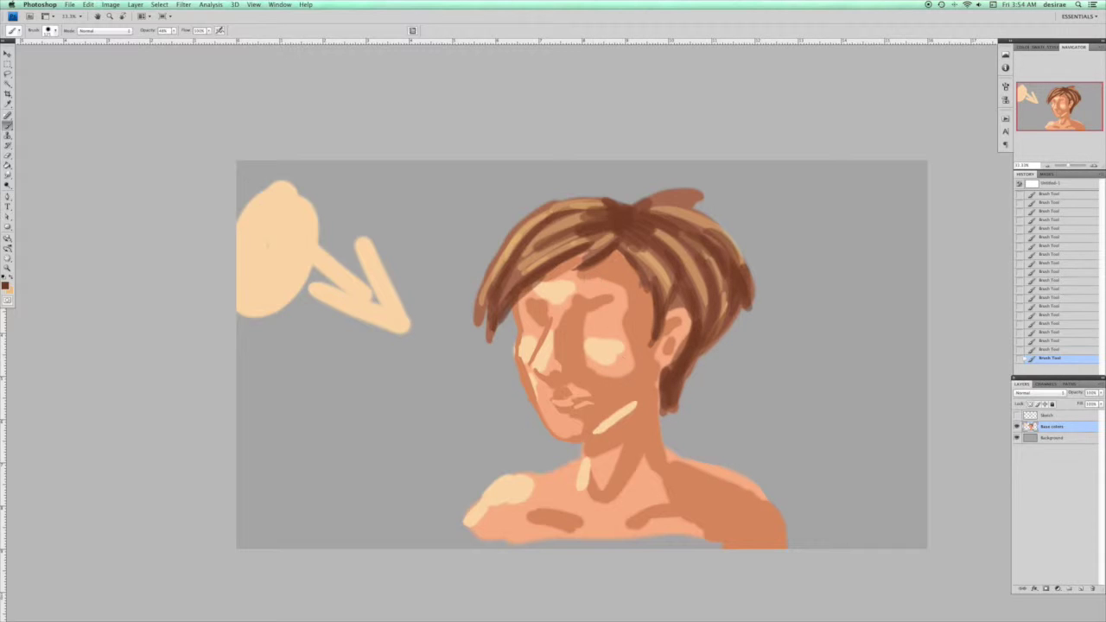
Show the Sketch layer and outline both eyes in dark brown on the Base colors layer, following the green guide lines.
{"action": "scroll", "coordinate": [557, 341], "scroll_direction": "up", "scroll_amount": 2}
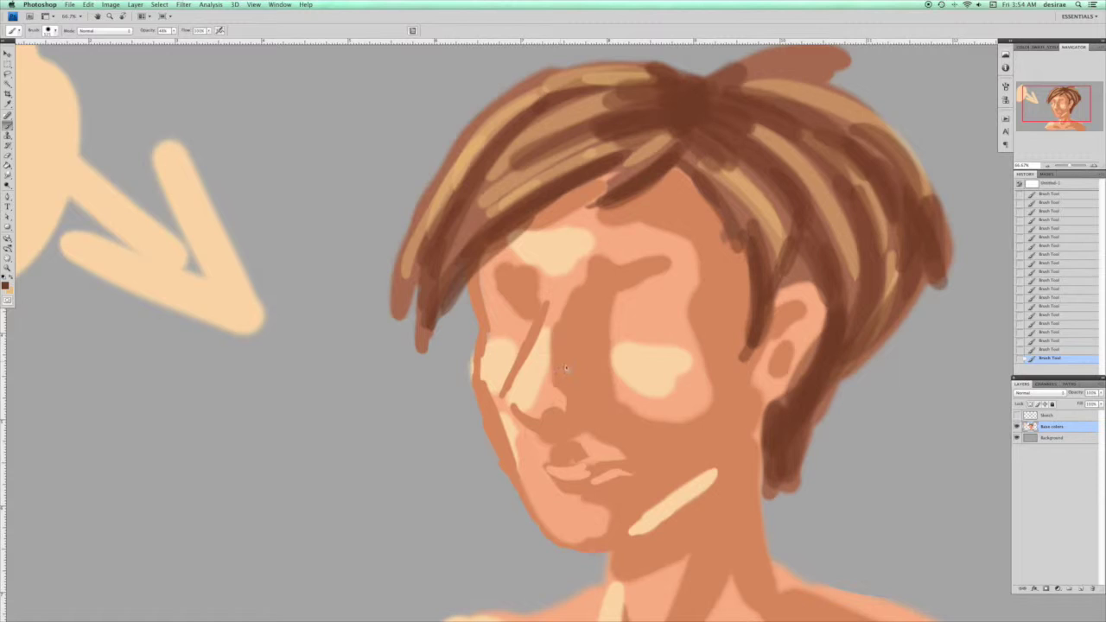
{"action": "left_click_drag", "start_coordinate": [514, 393], "coordinate": [406, 337]}
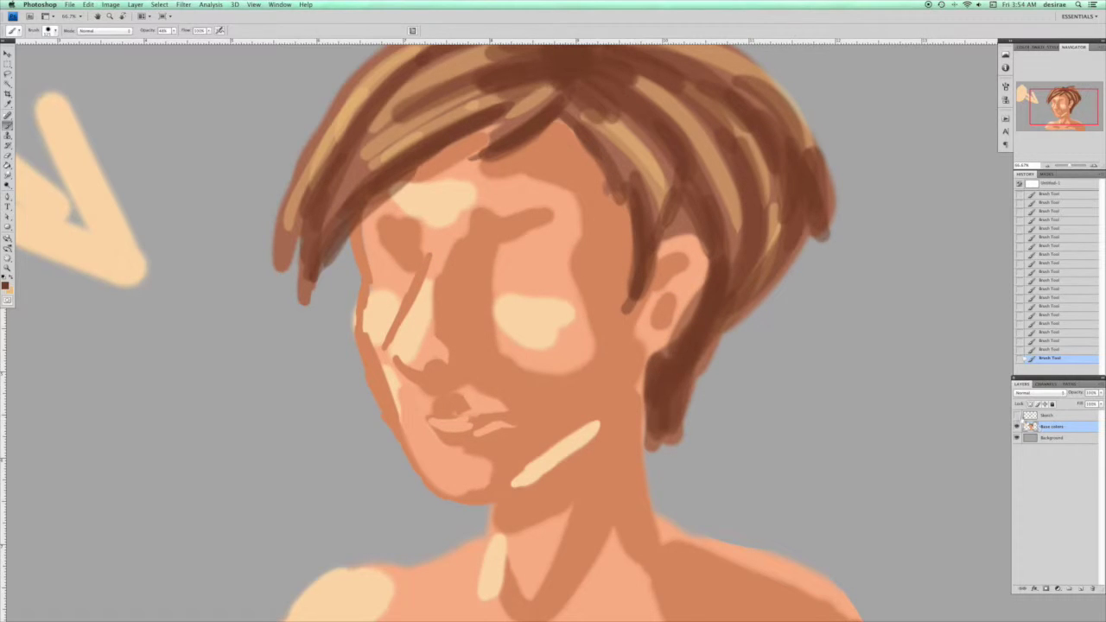
{"action": "left_click", "coordinate": [1017, 415]}
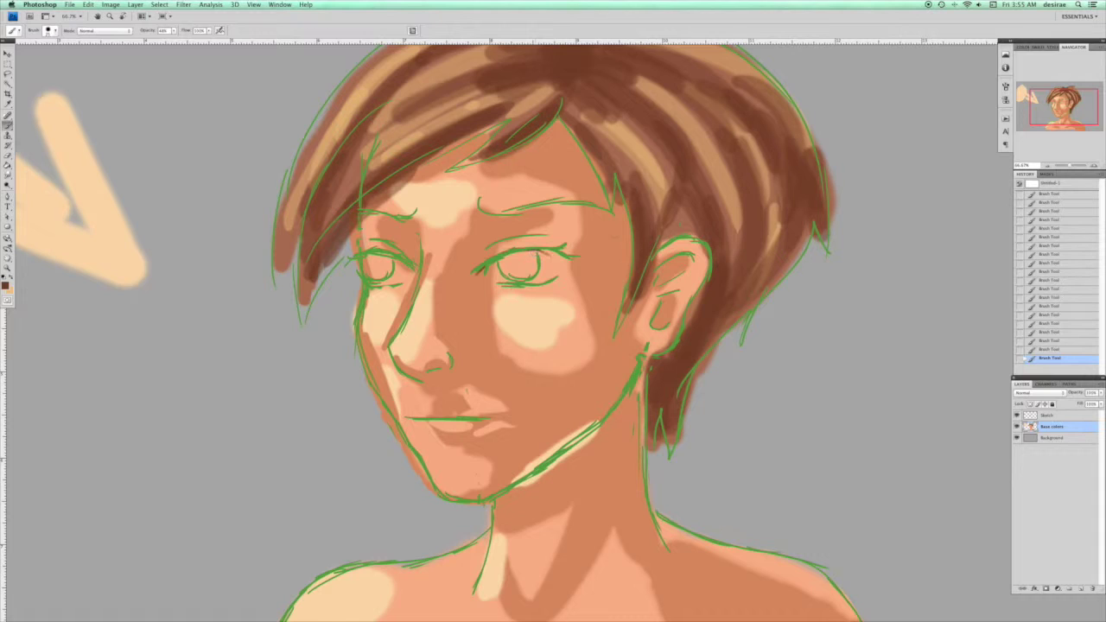
{"action": "left_click_drag", "start_coordinate": [541, 252], "coordinate": [561, 262]}
{"action": "left_click_drag", "start_coordinate": [387, 282], "coordinate": [373, 285]}
{"action": "mouse_move", "coordinate": [479, 272]}
{"action": "left_mouse_down"}
{"action": "mouse_move", "coordinate": [509, 286]}
{"action": "mouse_move", "coordinate": [562, 264]}
{"action": "left_mouse_up"}
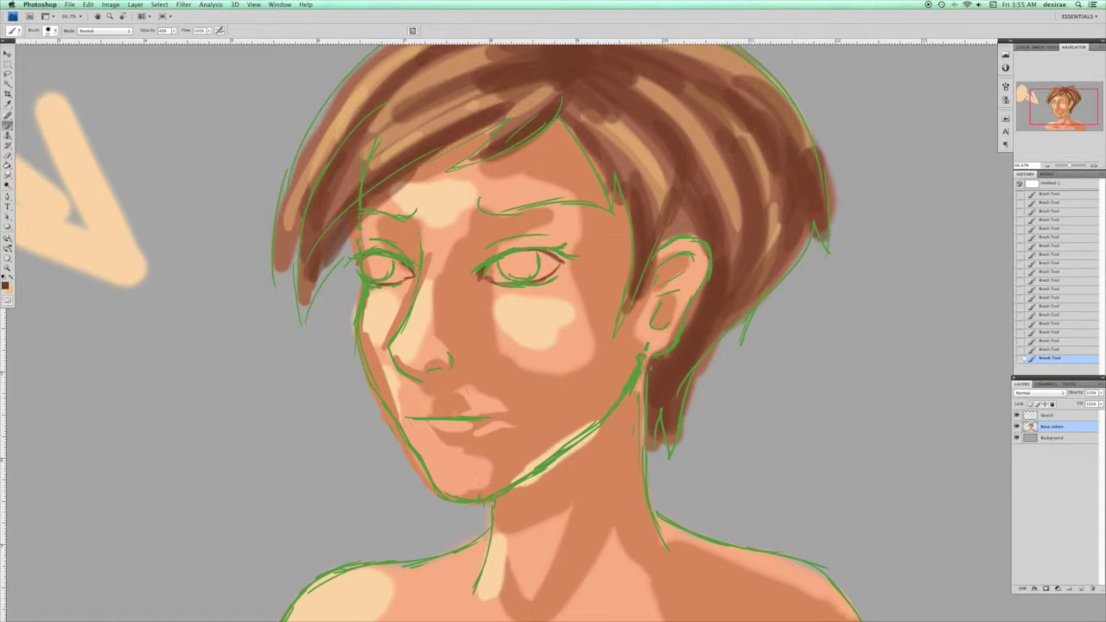
{"action": "left_click", "coordinate": [1017, 415]}
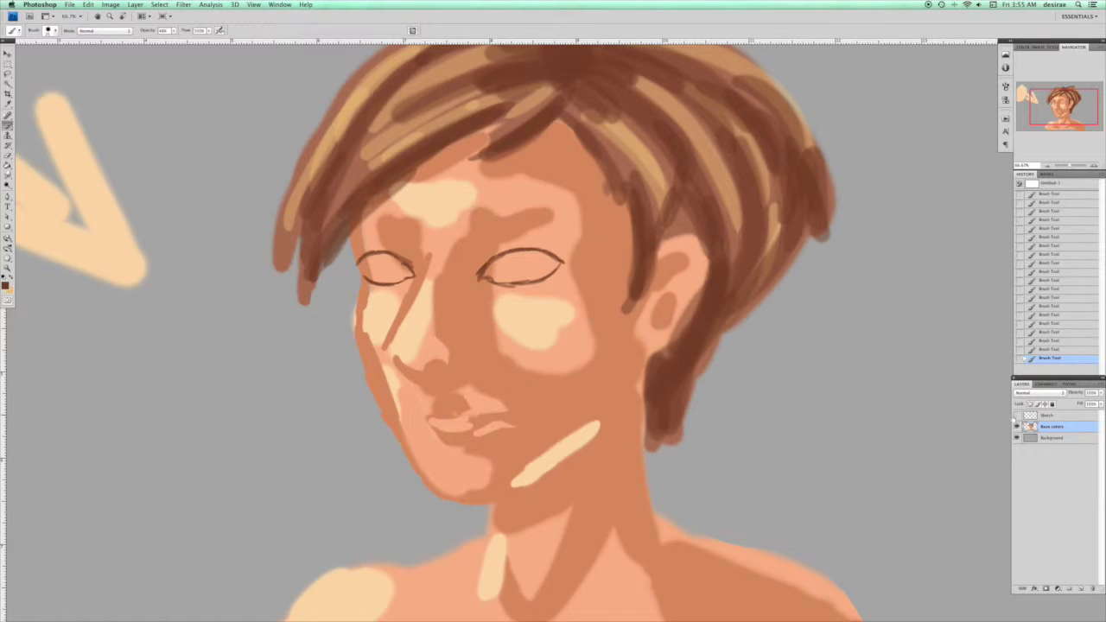
{"action": "left_click", "coordinate": [1016, 416]}
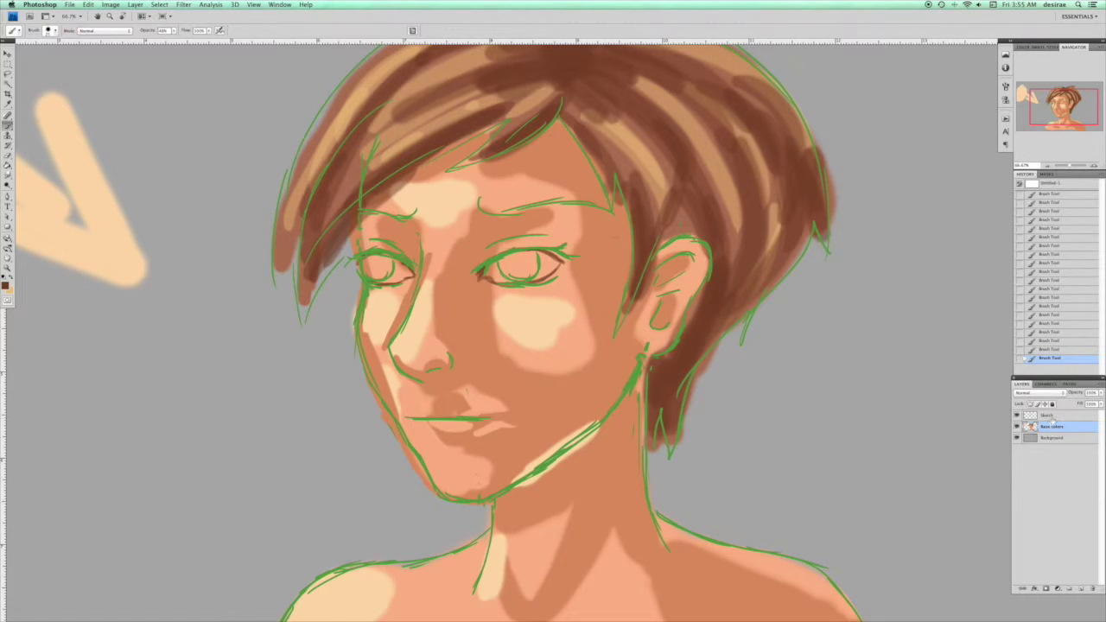
Lower the Sketch layer's opacity until the green lines are only faint, and make Base colors the active layer.
{"action": "left_click", "coordinate": [1051, 418]}
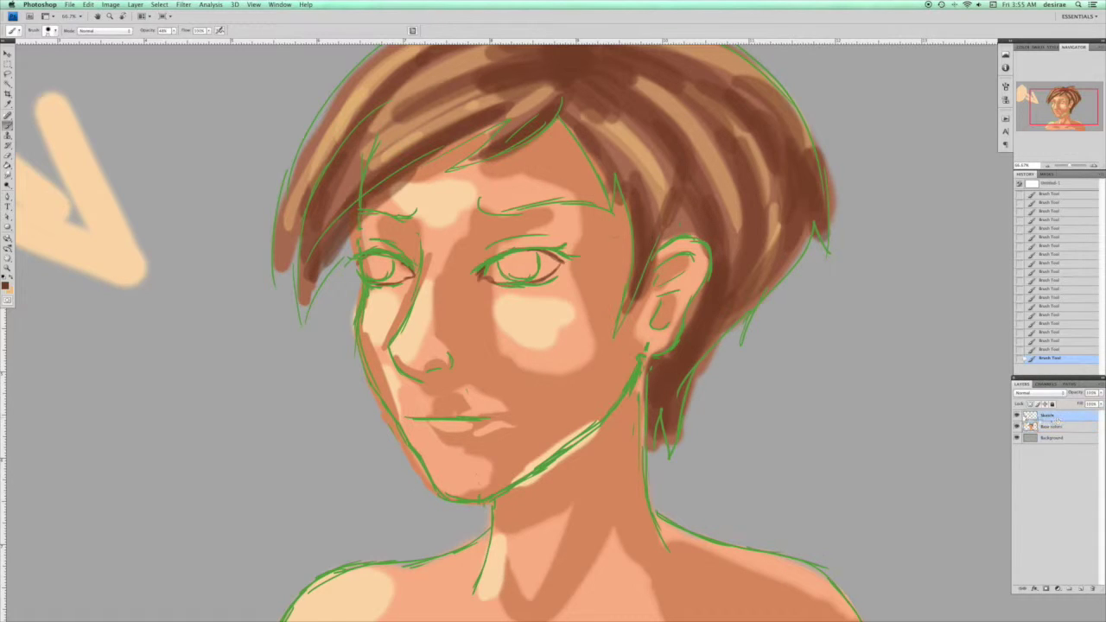
{"action": "left_click", "coordinate": [1101, 393]}
{"action": "left_click", "coordinate": [1068, 404]}
{"action": "left_click_drag", "start_coordinate": [1066, 404], "coordinate": [1072, 404]}
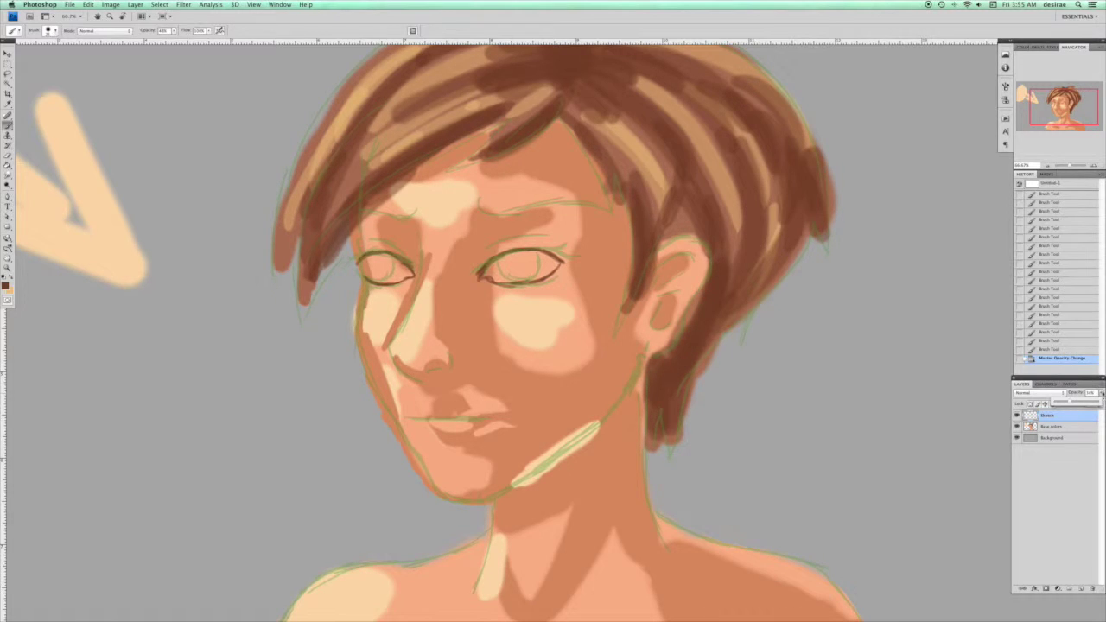
{"action": "left_click", "coordinate": [1102, 394]}
{"action": "left_click", "coordinate": [1056, 430]}
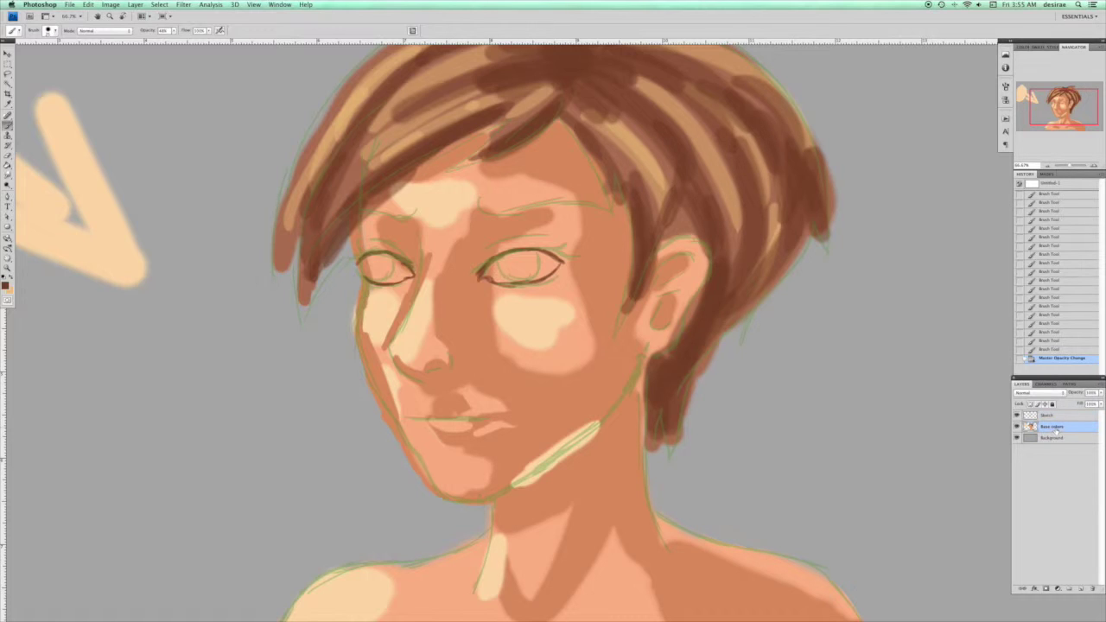
Lock the Sketch layer completely against painting and return to the Base colors layer.
{"action": "left_click", "coordinate": [1050, 417]}
{"action": "left_click", "coordinate": [1052, 404]}
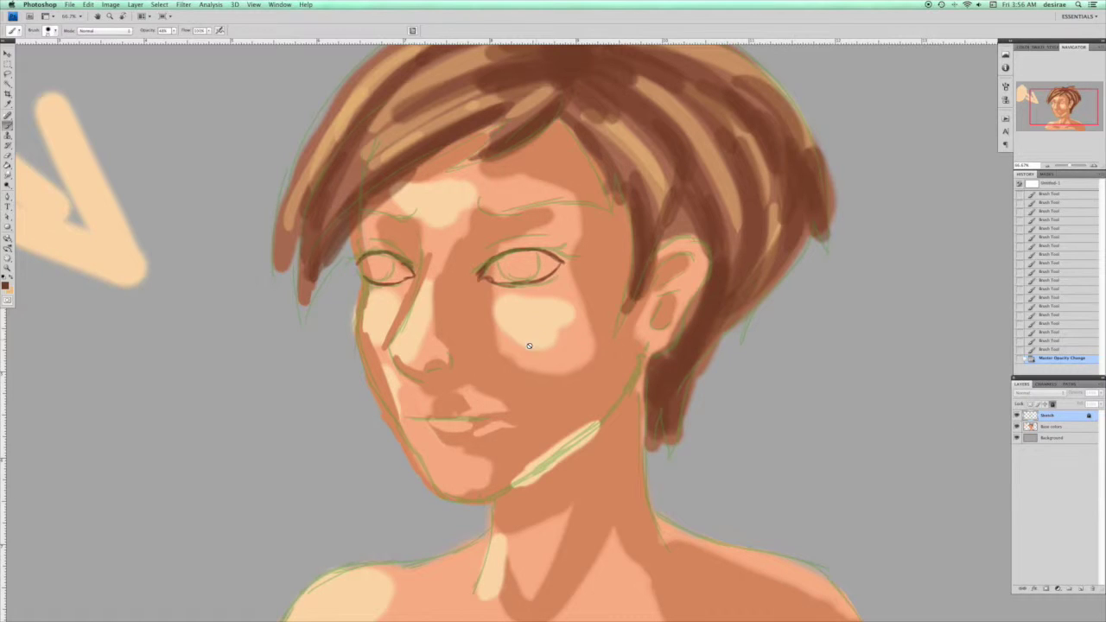
{"action": "left_click", "coordinate": [575, 299]}
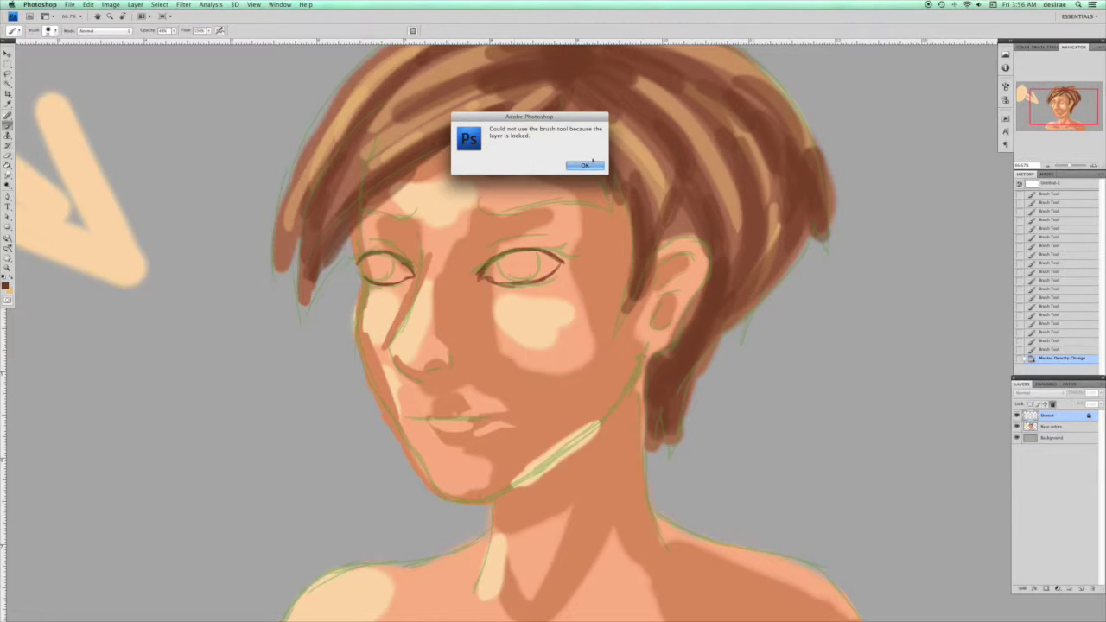
{"action": "left_click", "coordinate": [587, 164]}
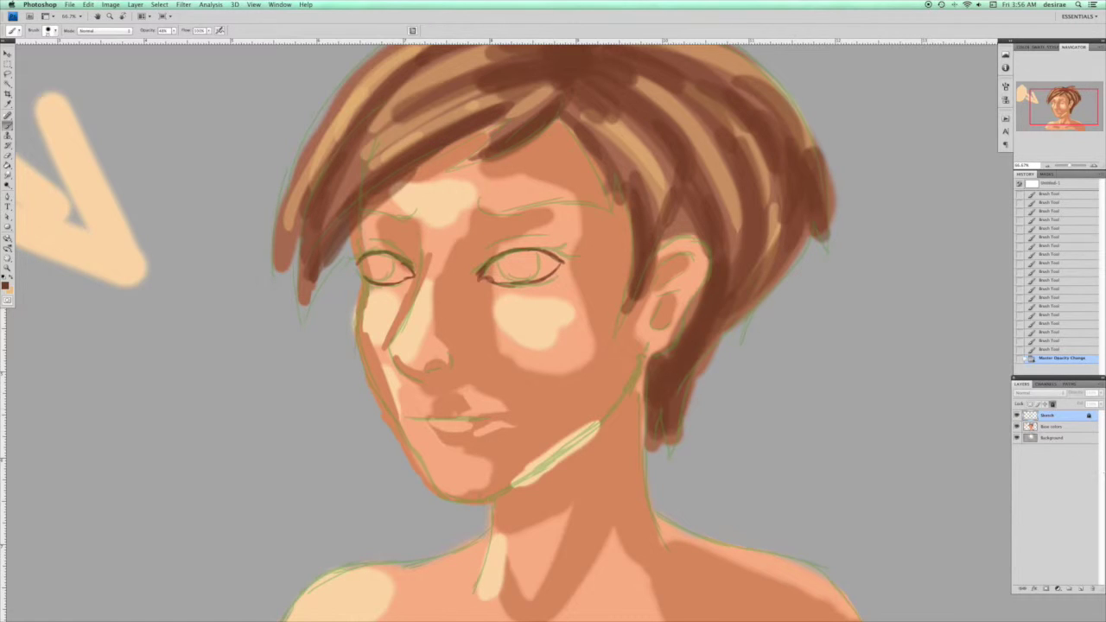
{"action": "left_click", "coordinate": [1055, 428]}
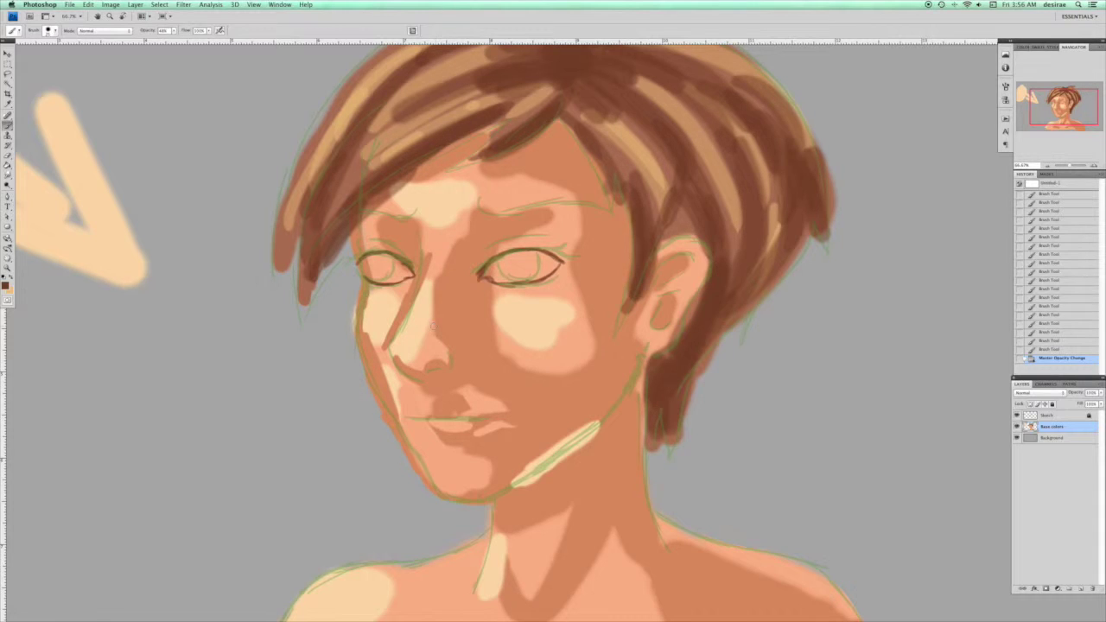
Paint the nostrils and underside of the nose in dark brown along the sketch lines, and hide the Sketch layer.
{"action": "left_click_drag", "start_coordinate": [394, 344], "coordinate": [393, 364]}
{"action": "mouse_move", "coordinate": [397, 373]}
{"action": "left_mouse_down"}
{"action": "mouse_move", "coordinate": [391, 387]}
{"action": "mouse_move", "coordinate": [397, 368]}
{"action": "left_mouse_up"}
{"action": "left_click_drag", "start_coordinate": [395, 366], "coordinate": [396, 376]}
{"action": "left_click_drag", "start_coordinate": [399, 371], "coordinate": [398, 375]}
{"action": "left_click_drag", "start_coordinate": [399, 372], "coordinate": [432, 371]}
{"action": "left_click_drag", "start_coordinate": [424, 375], "coordinate": [433, 372]}
{"action": "left_click_drag", "start_coordinate": [424, 375], "coordinate": [432, 372]}
{"action": "left_click", "coordinate": [1017, 416]}
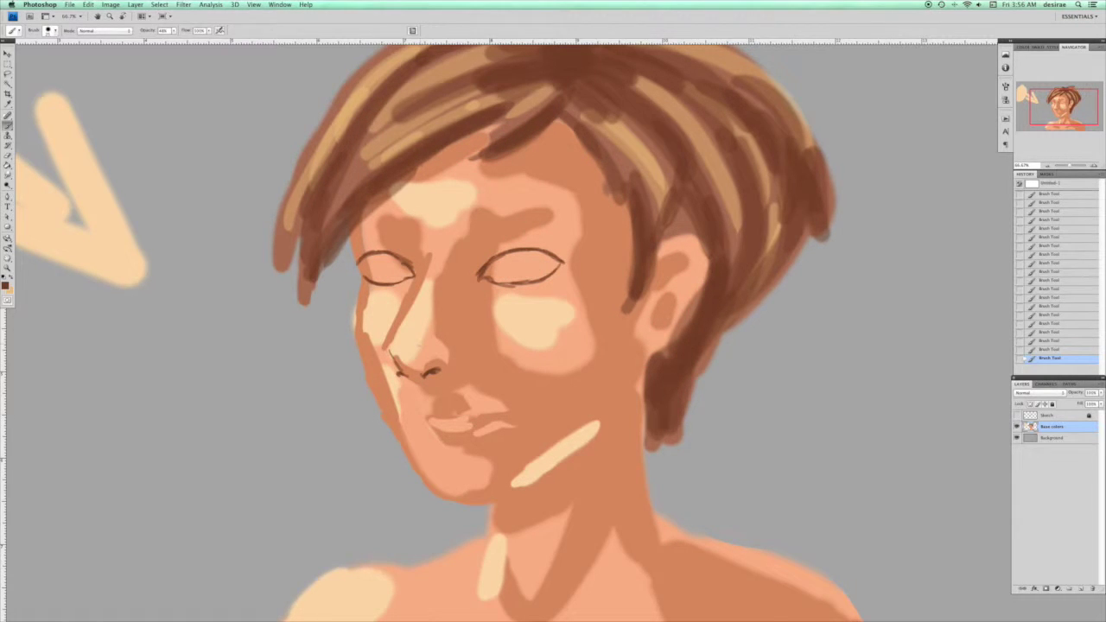
Trim the far edge and tip of the nose with light skin-coloured strokes beside the dark nostril marks.
{"action": "left_click_drag", "start_coordinate": [392, 367], "coordinate": [405, 375]}
{"action": "key", "text": "x"}
{"action": "left_click_drag", "start_coordinate": [389, 354], "coordinate": [405, 373]}
{"action": "left_click", "coordinate": [400, 369]}
{"action": "key", "text": "z"}
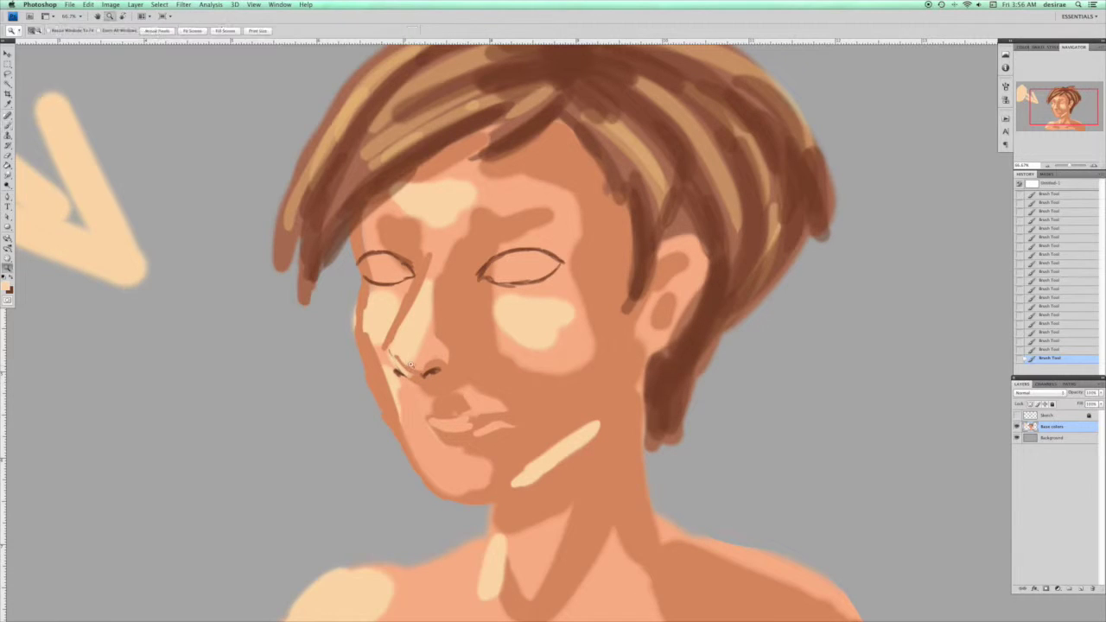
{"action": "key", "text": "x"}
{"action": "key", "text": "b"}
{"action": "key", "text": "x"}
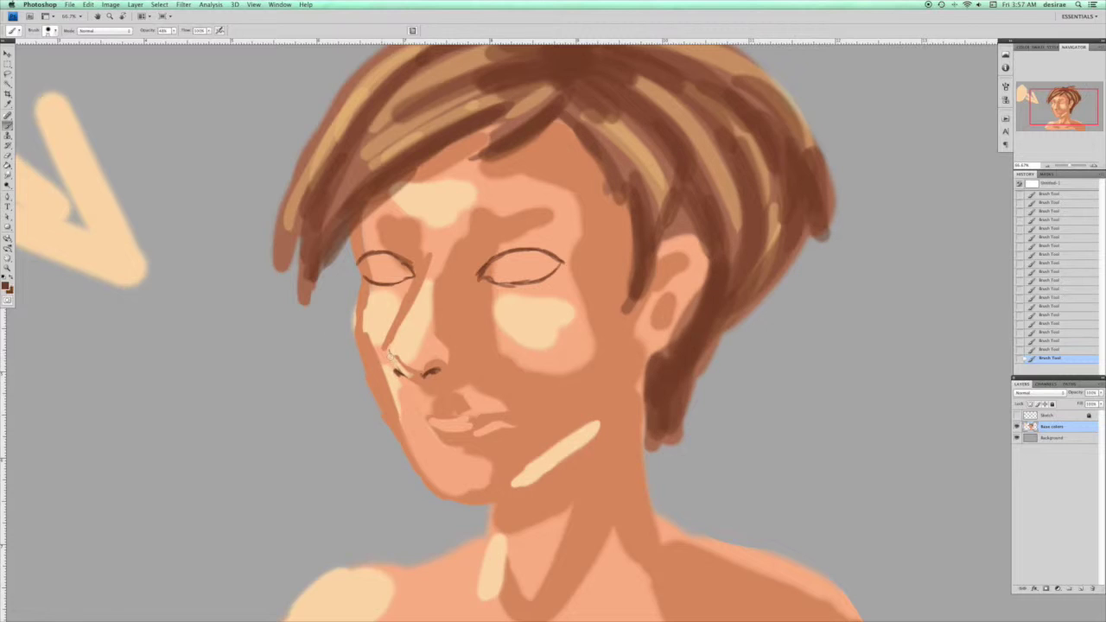
Sample brown and skin tones from the face to connect the nostrils and refine the nose's underside and far contour.
{"action": "key", "text": "x"}
{"action": "key", "text": "x"}
{"action": "left_click", "coordinate": [429, 372], "text": "alt"}
{"action": "left_click_drag", "start_coordinate": [402, 373], "coordinate": [416, 375]}
{"action": "key", "text": "x"}
{"action": "left_click", "coordinate": [437, 347], "text": "alt"}
{"action": "left_click", "coordinate": [424, 370], "text": "alt"}
{"action": "left_click_drag", "start_coordinate": [396, 359], "coordinate": [407, 372]}
{"action": "left_click", "coordinate": [395, 312], "text": "alt"}
{"action": "left_click_drag", "start_coordinate": [399, 307], "coordinate": [384, 349]}
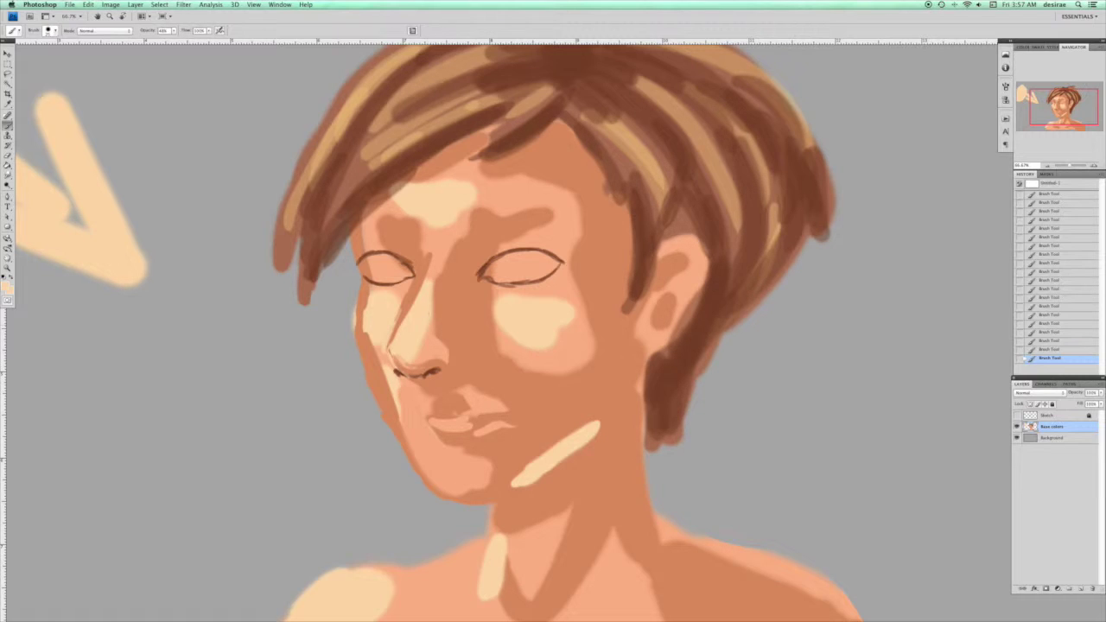
Show the Sketch layer as a guide, darken the base of the nose, add a brown philtrum stroke, and hide the sketch again.
{"action": "left_click", "coordinate": [401, 354], "text": "alt"}
{"action": "left_click", "coordinate": [1017, 415]}
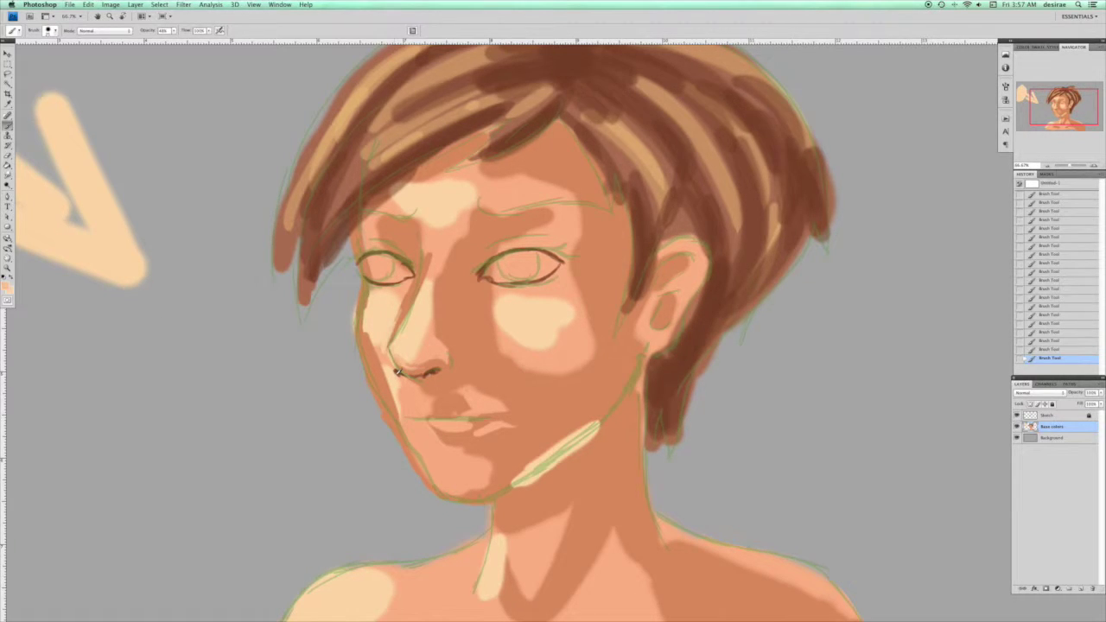
{"action": "left_click", "coordinate": [398, 371], "text": "alt"}
{"action": "key", "text": "x"}
{"action": "key", "text": "z"}
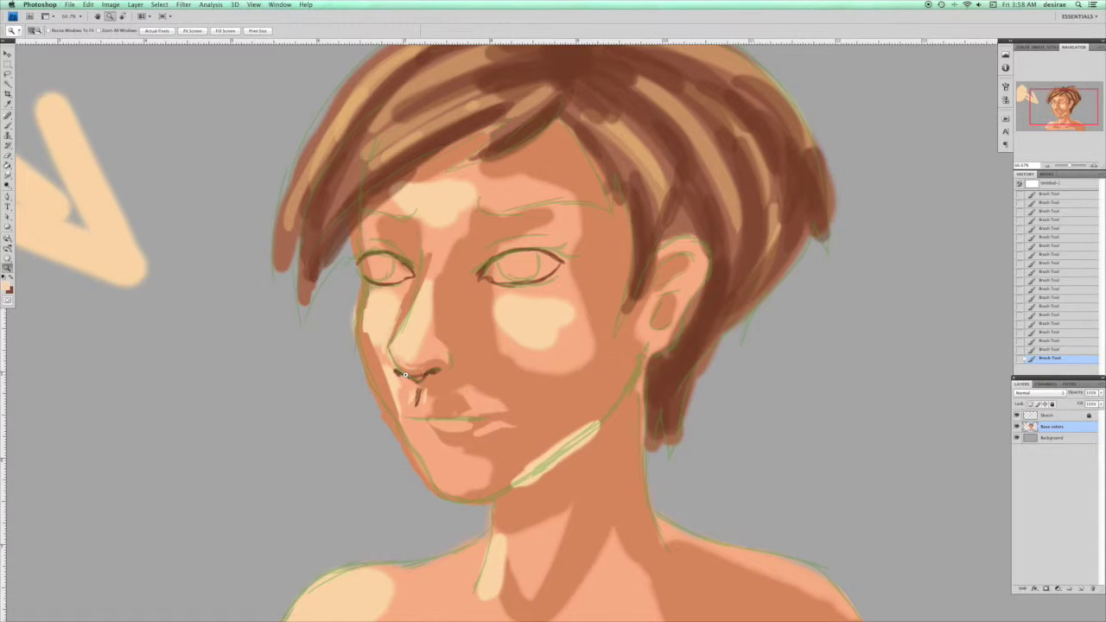
{"action": "key", "text": "b"}
{"action": "key", "text": "x"}
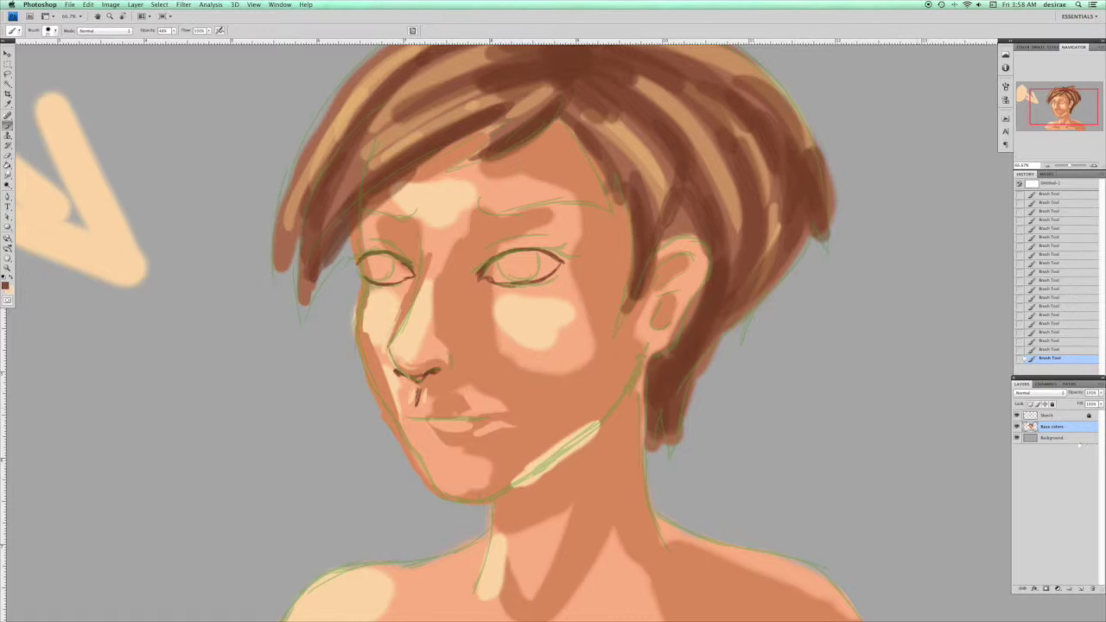
{"action": "left_click", "coordinate": [1017, 416]}
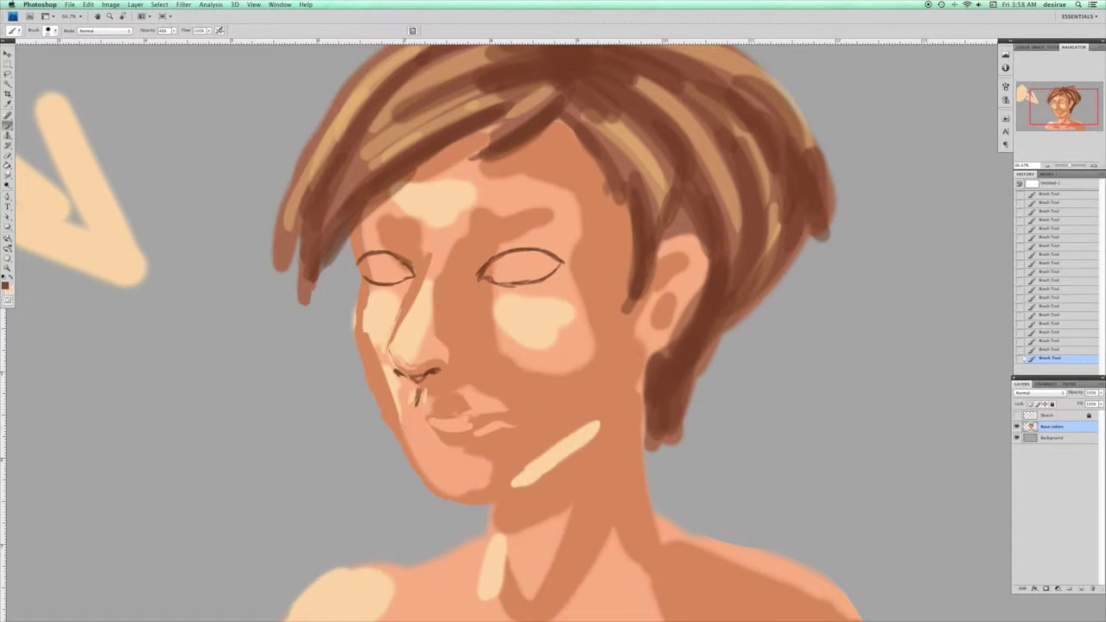
Try to shift a lassoed area around the mouth on the Base colors layer.
{"action": "key", "text": "l"}
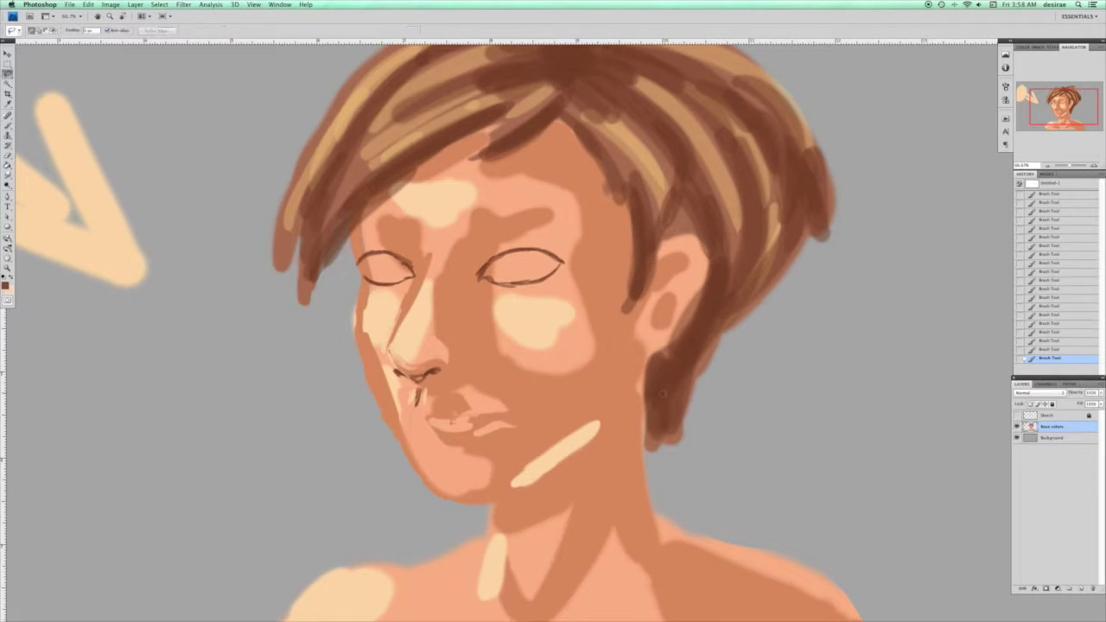
{"action": "mouse_move", "coordinate": [419, 437]}
{"action": "left_mouse_down"}
{"action": "mouse_move", "coordinate": [520, 436]}
{"action": "mouse_move", "coordinate": [503, 383]}
{"action": "mouse_move", "coordinate": [452, 384]}
{"action": "mouse_move", "coordinate": [420, 437]}
{"action": "left_mouse_up"}
{"action": "key", "text": "v"}
{"action": "mouse_move", "coordinate": [492, 430]}
{"action": "left_mouse_down"}
{"action": "mouse_move", "coordinate": [427, 447]}
{"action": "mouse_move", "coordinate": [456, 433]}
{"action": "left_mouse_up"}
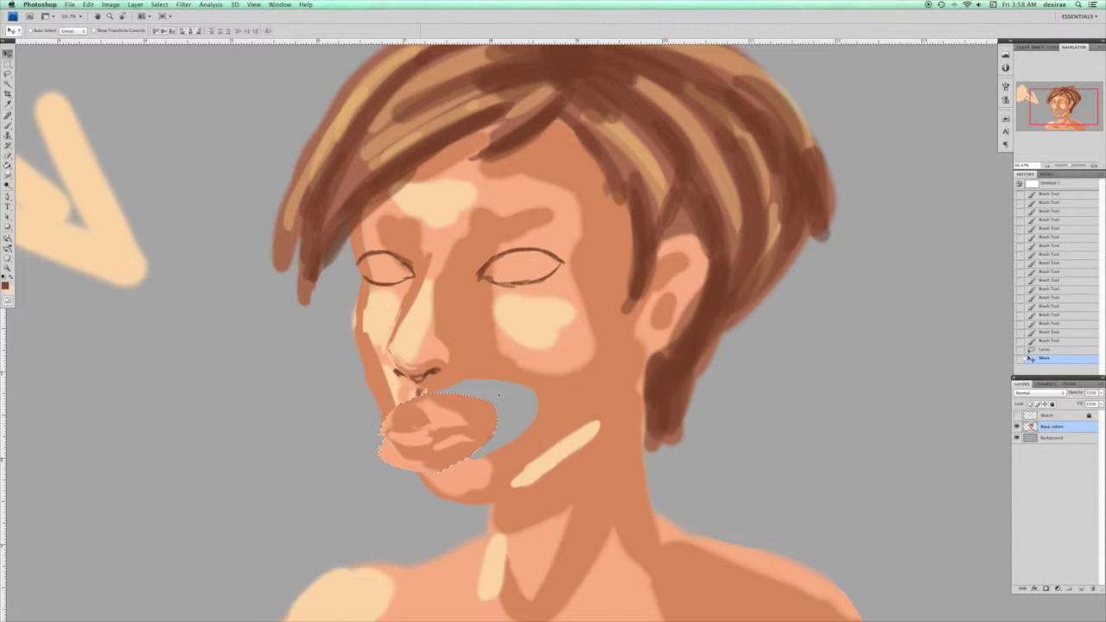
{"action": "key", "text": "super+z"}
{"action": "key", "text": "super+d"}
Duplicate the Base colors layer as "Base colors copy" in the same document.
{"action": "right_click", "coordinate": [1053, 429]}
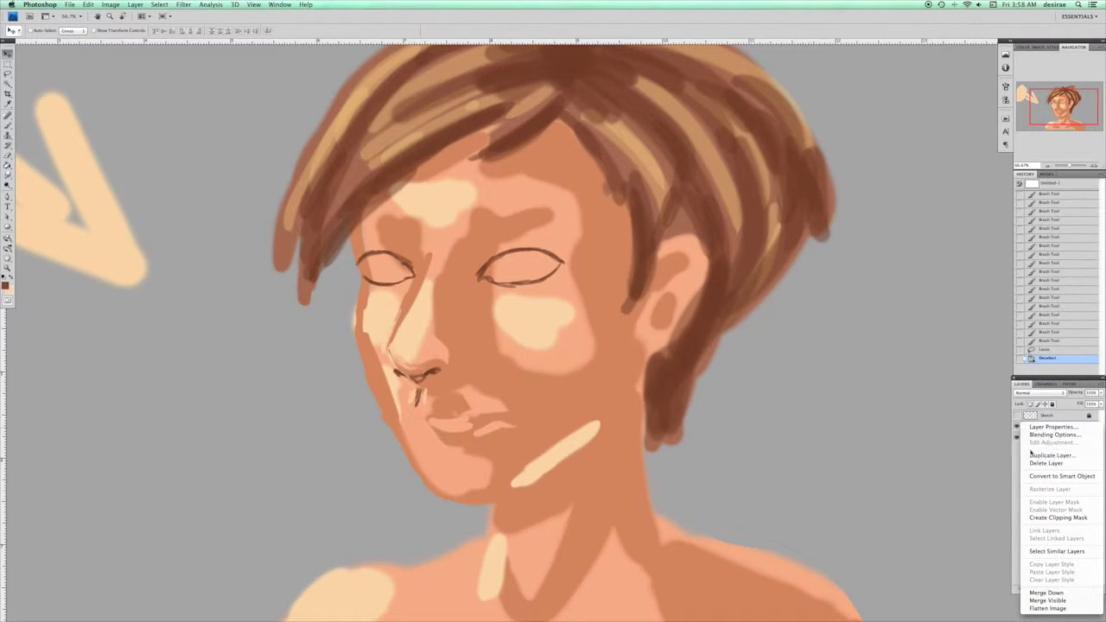
{"action": "key", "text": "Escape"}
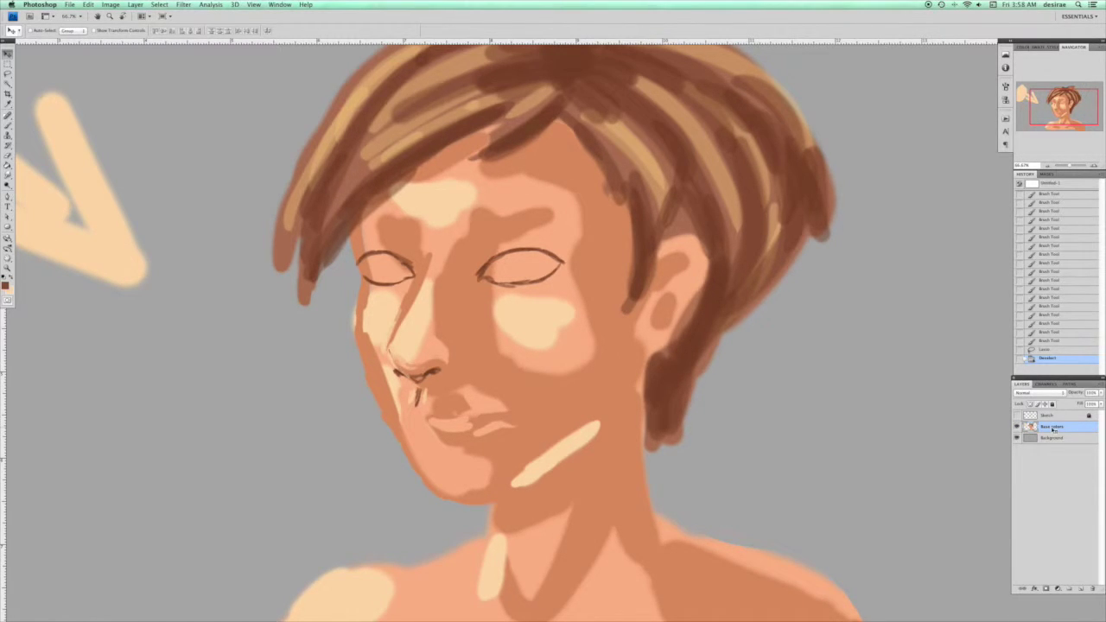
{"action": "right_click", "coordinate": [1052, 429]}
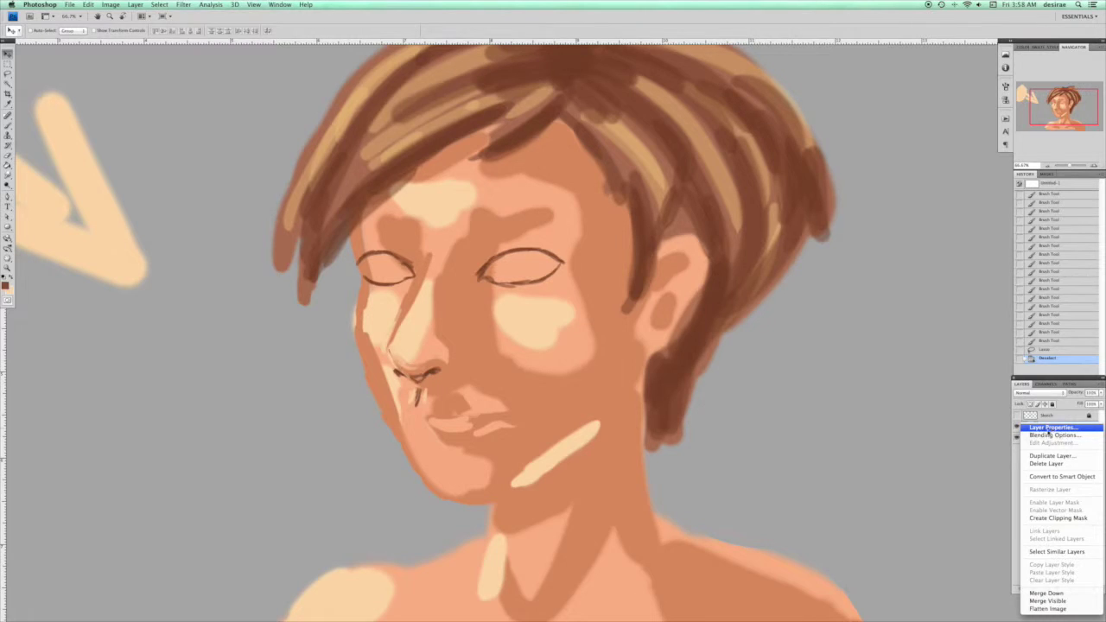
{"action": "left_click", "coordinate": [1052, 456]}
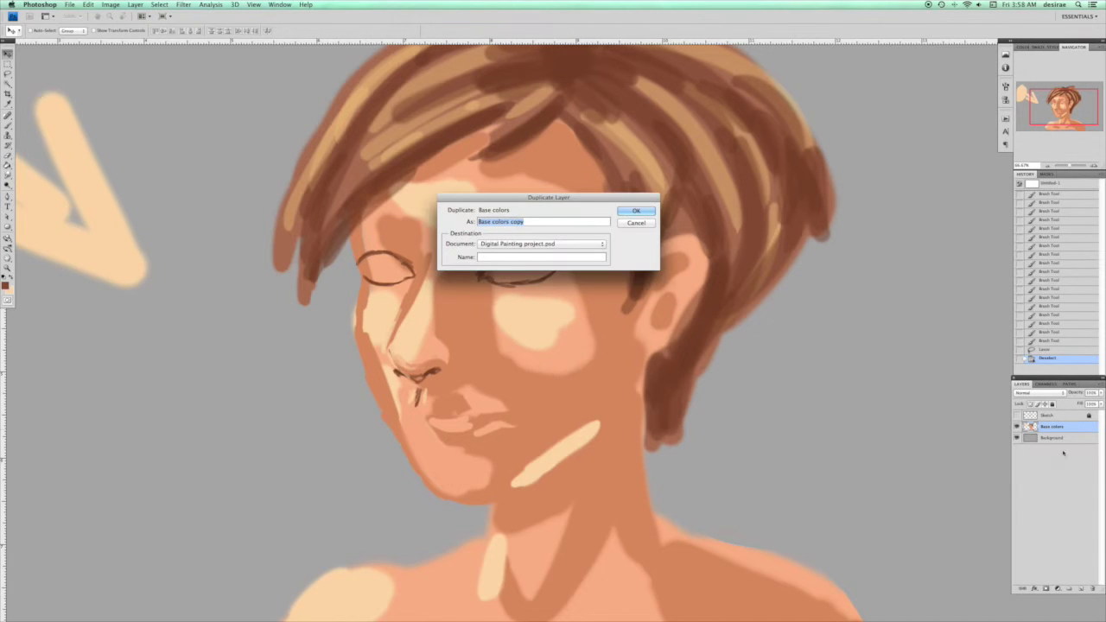
{"action": "left_click", "coordinate": [633, 211]}
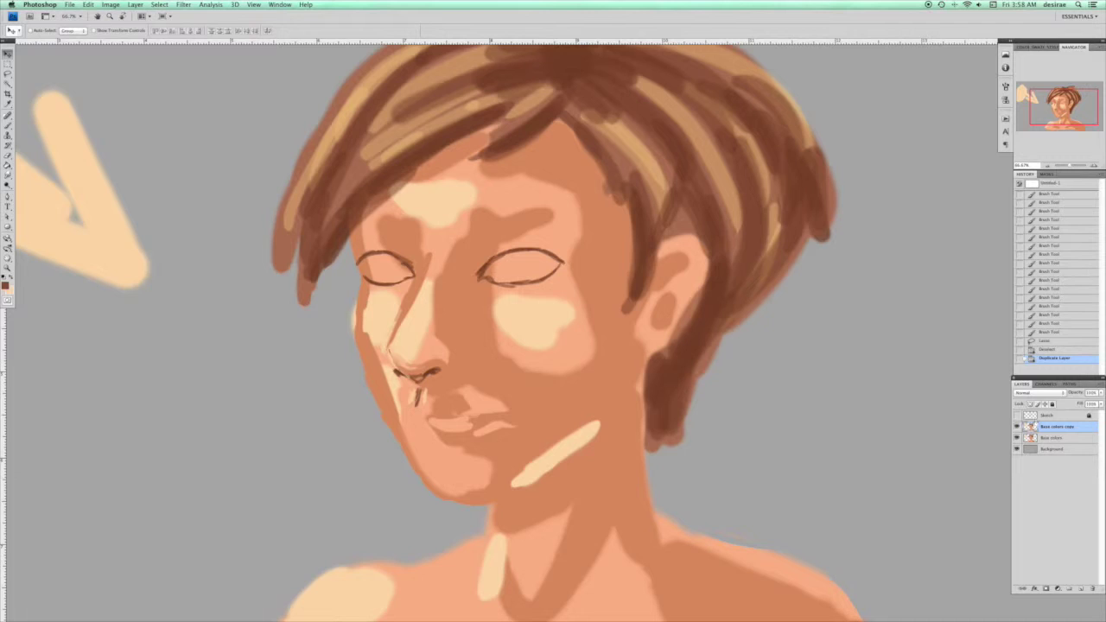
Clip the Base colors copy layer to the Base colors layer below with a clipping mask.
{"action": "right_click", "coordinate": [1077, 427]}
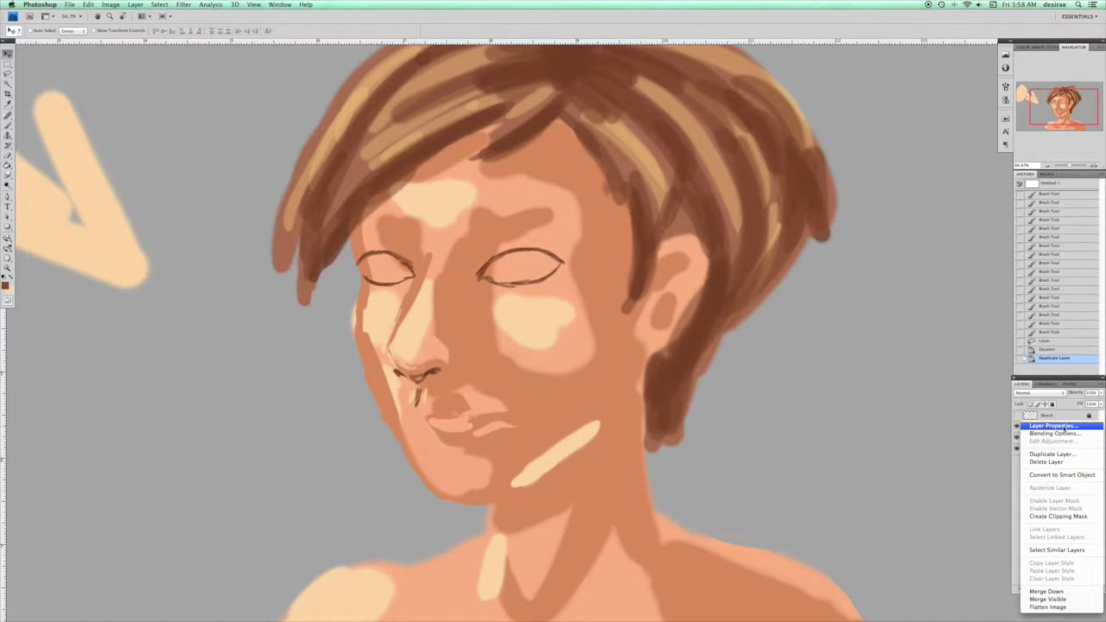
{"action": "left_click", "coordinate": [1050, 517]}
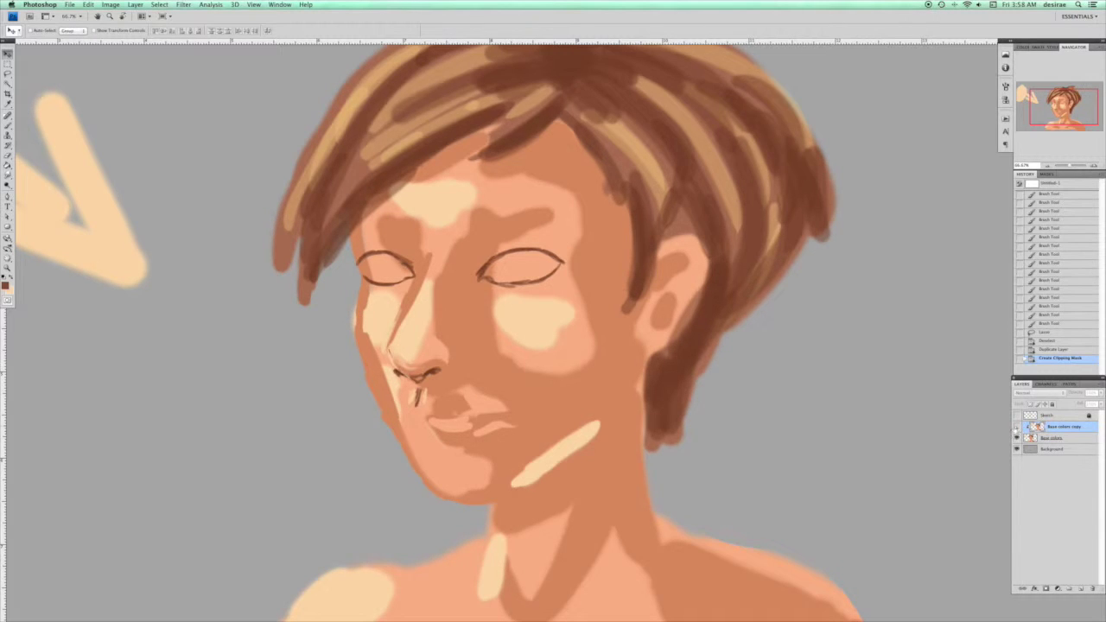
{"action": "key", "text": "super+z"}
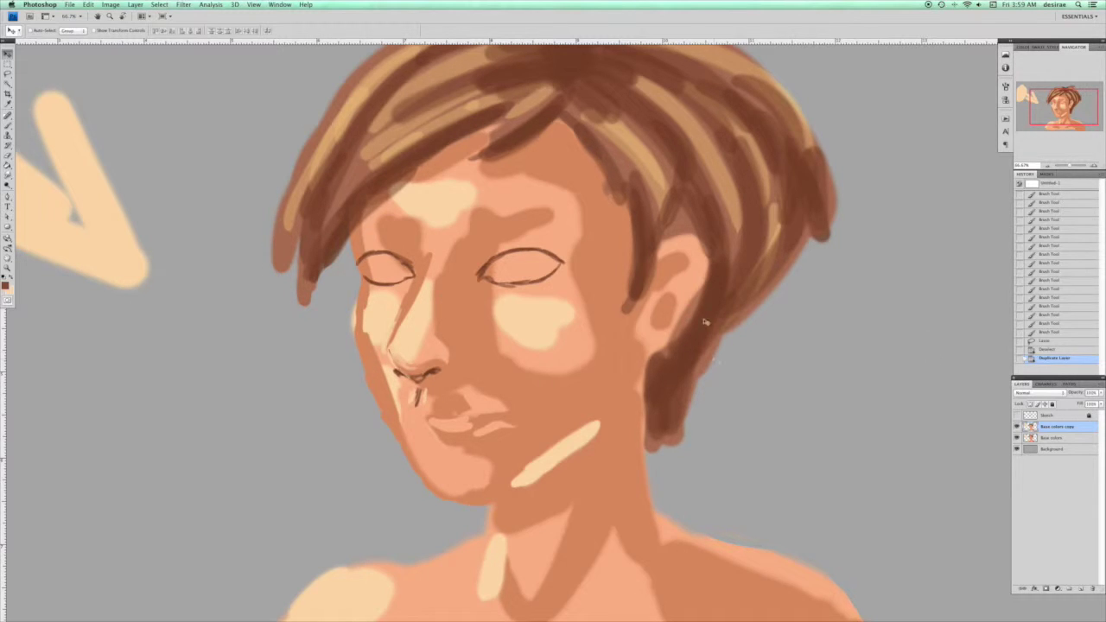
{"action": "left_click", "coordinate": [1036, 432], "text": "alt"}
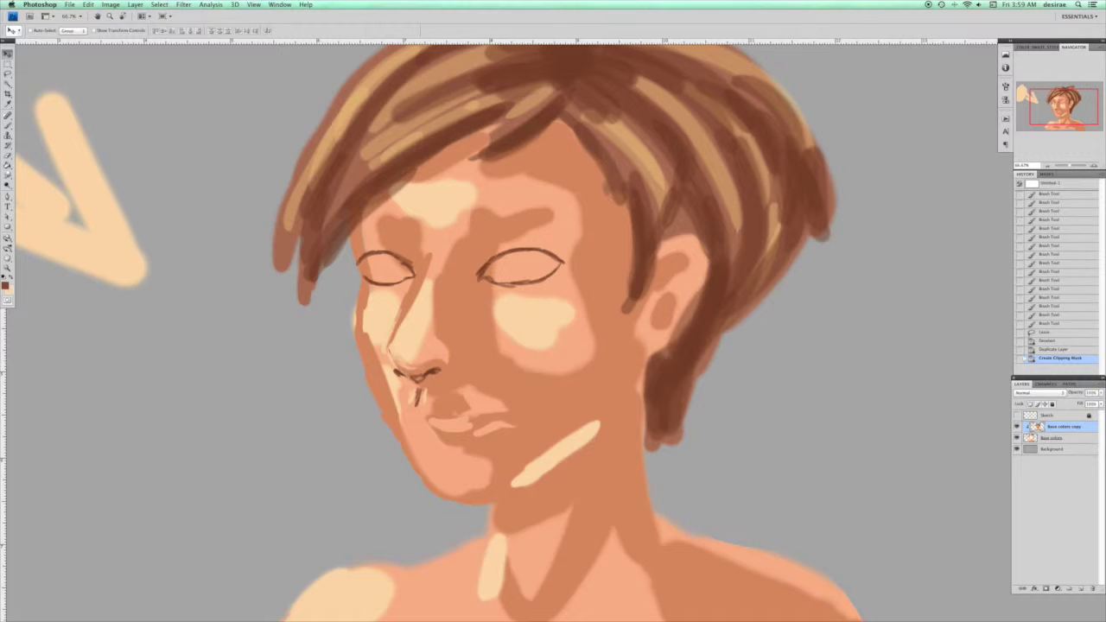
Test the clipping mask with brown brush scribbles across the face and past its edges, and undo them.
{"action": "key", "text": "b"}
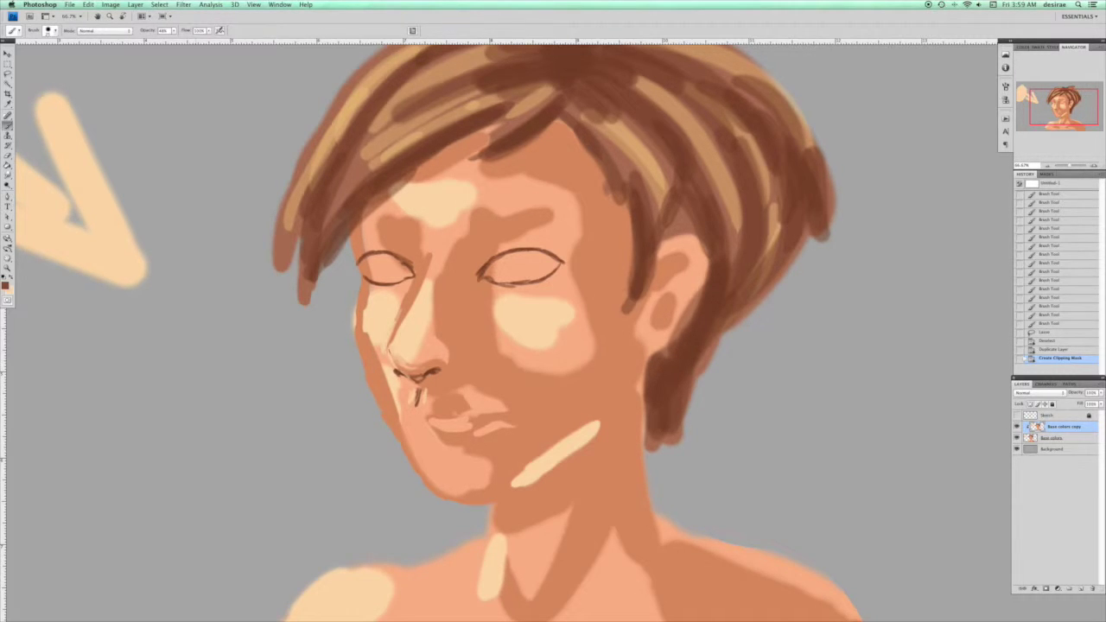
{"action": "mouse_move", "coordinate": [298, 156]}
{"action": "left_mouse_down"}
{"action": "mouse_move", "coordinate": [699, 304]}
{"action": "mouse_move", "coordinate": [361, 350]}
{"action": "mouse_move", "coordinate": [729, 368]}
{"action": "mouse_move", "coordinate": [645, 395]}
{"action": "mouse_move", "coordinate": [333, 432]}
{"action": "mouse_move", "coordinate": [630, 441]}
{"action": "mouse_move", "coordinate": [553, 393]}
{"action": "mouse_move", "coordinate": [639, 416]}
{"action": "mouse_move", "coordinate": [695, 370]}
{"action": "mouse_move", "coordinate": [639, 402]}
{"action": "mouse_move", "coordinate": [695, 428]}
{"action": "mouse_move", "coordinate": [430, 429]}
{"action": "mouse_move", "coordinate": [619, 380]}
{"action": "left_mouse_up"}
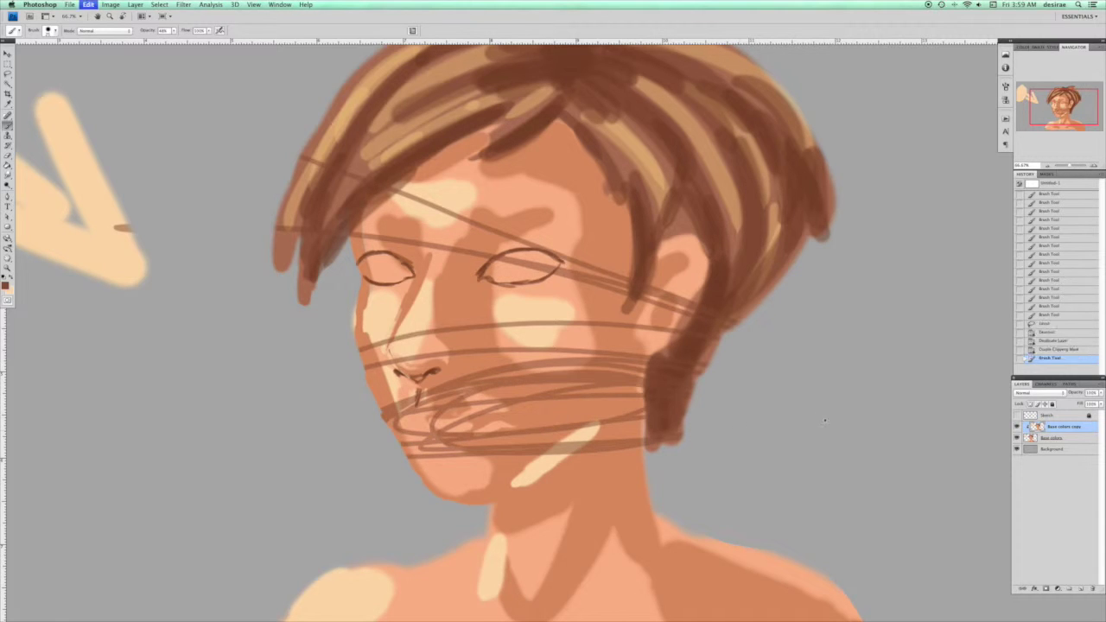
{"action": "key", "text": "super+z"}
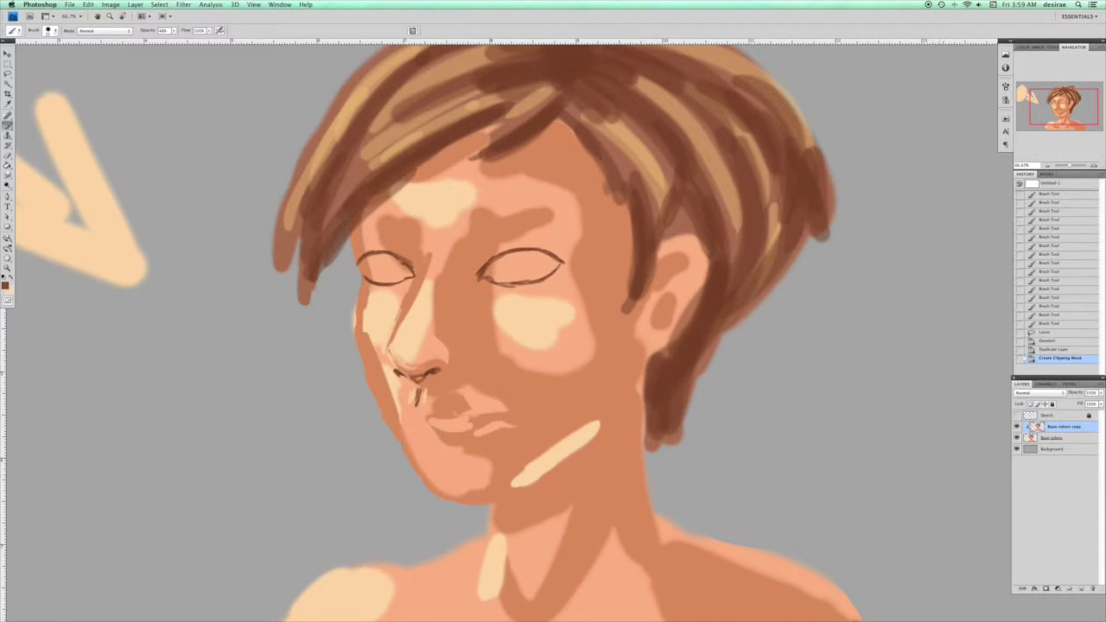
Try to shift a lassoed mouth area with a 10-pixel feather on the Base colors copy layer.
{"action": "key", "text": "l"}
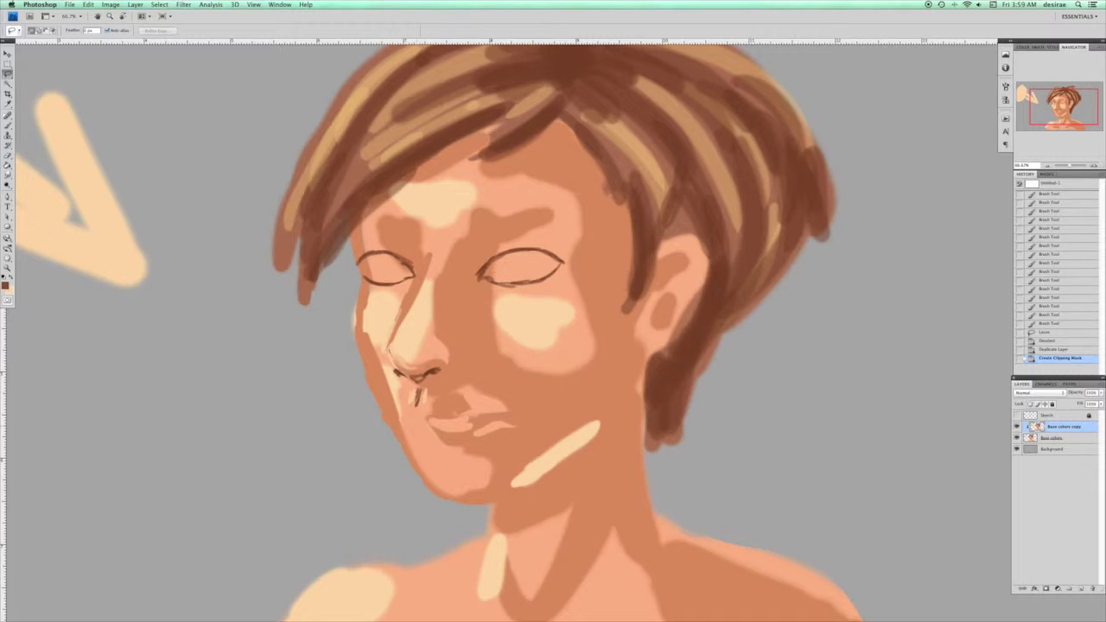
{"action": "mouse_move", "coordinate": [430, 388]}
{"action": "left_mouse_down"}
{"action": "mouse_move", "coordinate": [466, 376]}
{"action": "mouse_move", "coordinate": [536, 424]}
{"action": "left_mouse_up"}
{"action": "mouse_move", "coordinate": [497, 459]}
{"action": "left_mouse_down"}
{"action": "mouse_move", "coordinate": [435, 464]}
{"action": "mouse_move", "coordinate": [423, 399]}
{"action": "left_mouse_up"}
{"action": "right_click", "coordinate": [526, 370]}
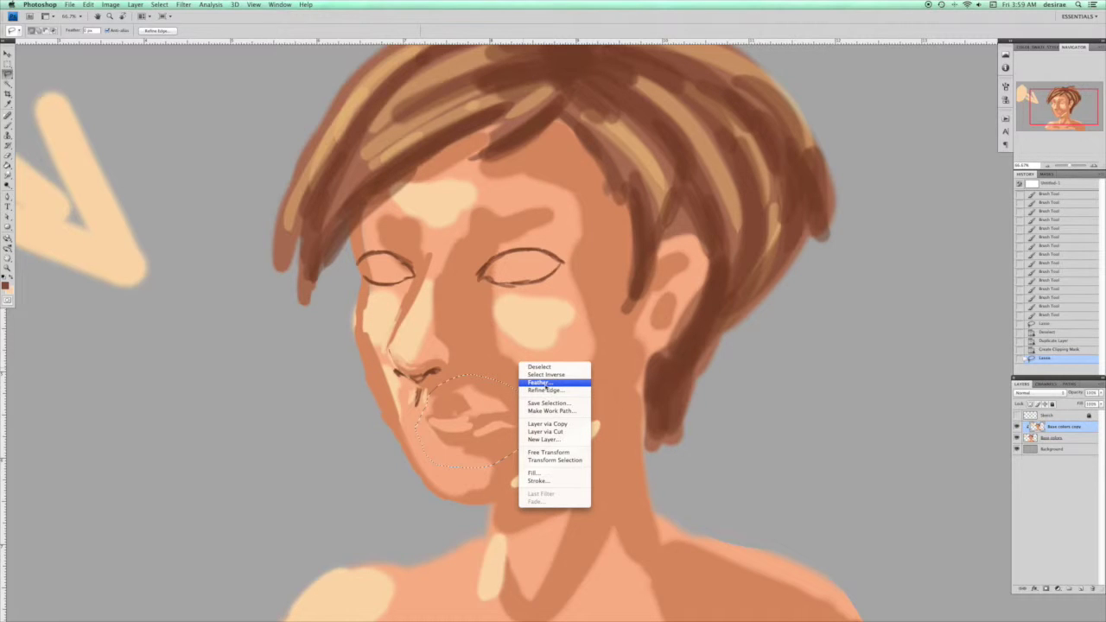
{"action": "left_click", "coordinate": [541, 383]}
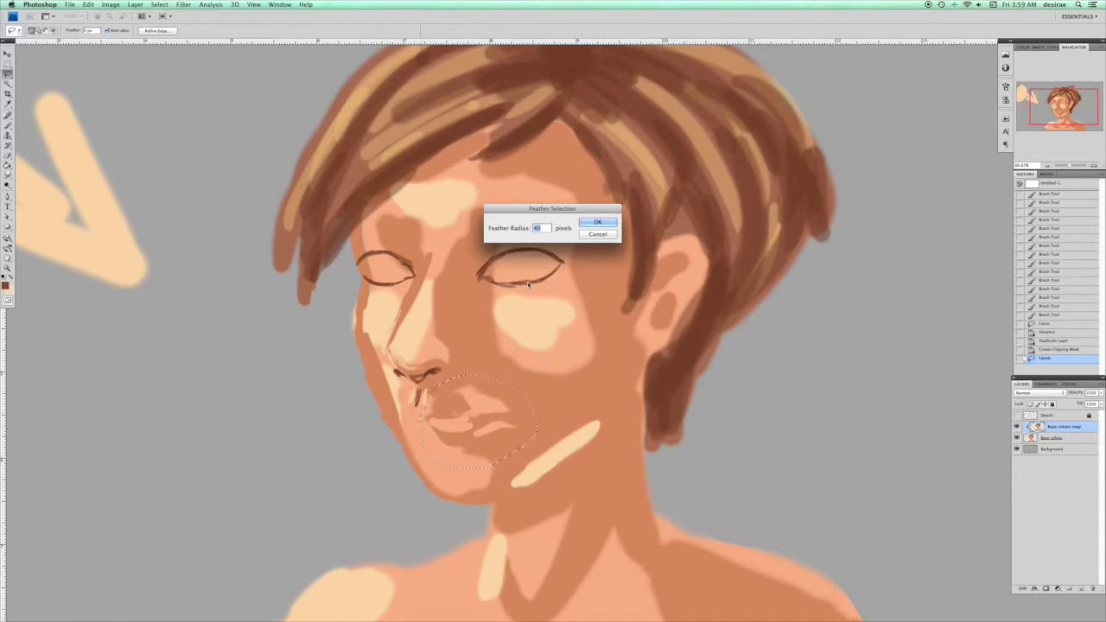
{"action": "type", "text": "10"}
{"action": "key", "text": "Return"}
{"action": "key", "text": "v"}
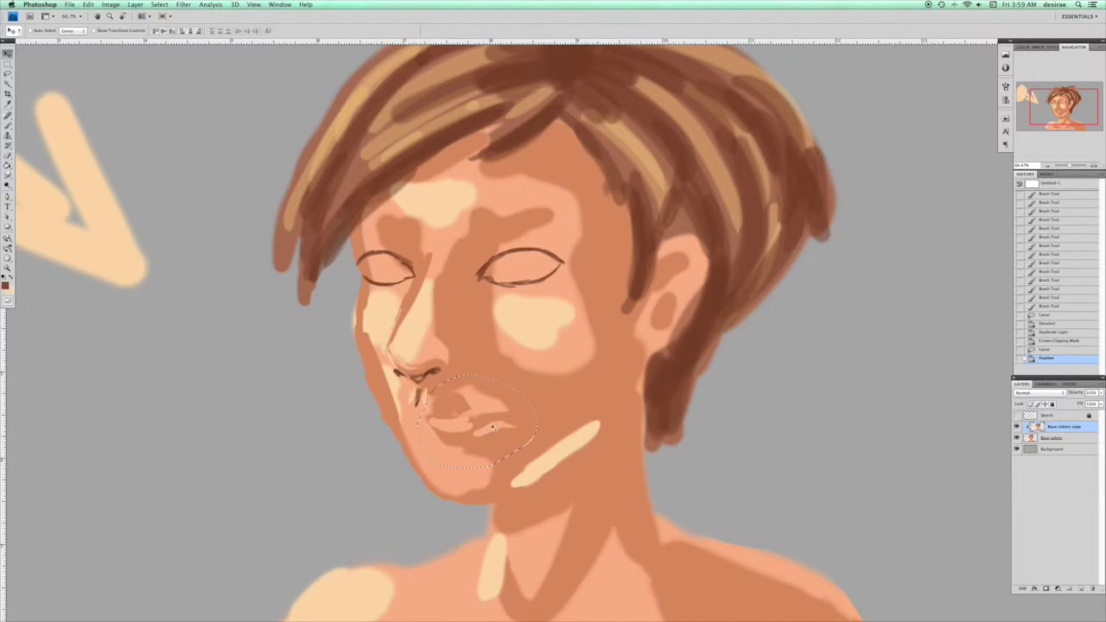
{"action": "mouse_move", "coordinate": [480, 429]}
{"action": "left_mouse_down"}
{"action": "mouse_move", "coordinate": [471, 436]}
{"action": "mouse_move", "coordinate": [514, 449]}
{"action": "mouse_move", "coordinate": [475, 467]}
{"action": "mouse_move", "coordinate": [471, 432]}
{"action": "mouse_move", "coordinate": [453, 443]}
{"action": "mouse_move", "coordinate": [471, 441]}
{"action": "mouse_move", "coordinate": [458, 448]}
{"action": "mouse_move", "coordinate": [465, 434]}
{"action": "left_mouse_up"}
{"action": "key", "text": "ctrl+d"}
Lasso the mouth again, feather the selection, and shift the mouth slightly down toward the far side of the face.
{"action": "key", "text": "l"}
{"action": "mouse_move", "coordinate": [432, 401]}
{"action": "left_mouse_down"}
{"action": "mouse_move", "coordinate": [492, 403]}
{"action": "mouse_move", "coordinate": [432, 444]}
{"action": "mouse_move", "coordinate": [457, 386]}
{"action": "mouse_move", "coordinate": [499, 397]}
{"action": "left_mouse_up"}
{"action": "right_click", "coordinate": [499, 396]}
{"action": "left_click", "coordinate": [527, 395]}
{"action": "left_click", "coordinate": [596, 221]}
{"action": "key", "text": "v"}
{"action": "left_click_drag", "start_coordinate": [485, 426], "coordinate": [469, 439]}
{"action": "key", "text": "ctrl+d"}
Show the Sketch layer, restore the mouth selection, and nudge the mouth slightly to line up with the sketched lip line.
{"action": "left_click", "coordinate": [1017, 416]}
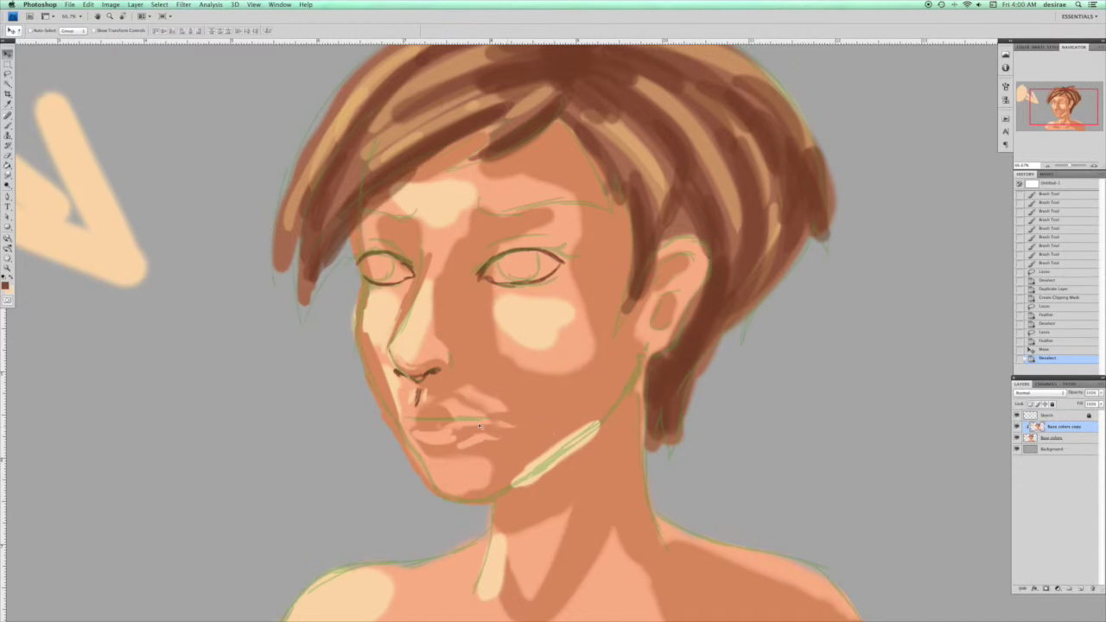
{"action": "key", "text": "ctrl+z"}
{"action": "left_click_drag", "start_coordinate": [453, 442], "coordinate": [448, 439]}
{"action": "key", "text": "ctrl+d"}
Cover the light marks above the mouth with sampled skin tone, brush in the line between the lips, and hide the sketch.
{"action": "key", "text": "b"}
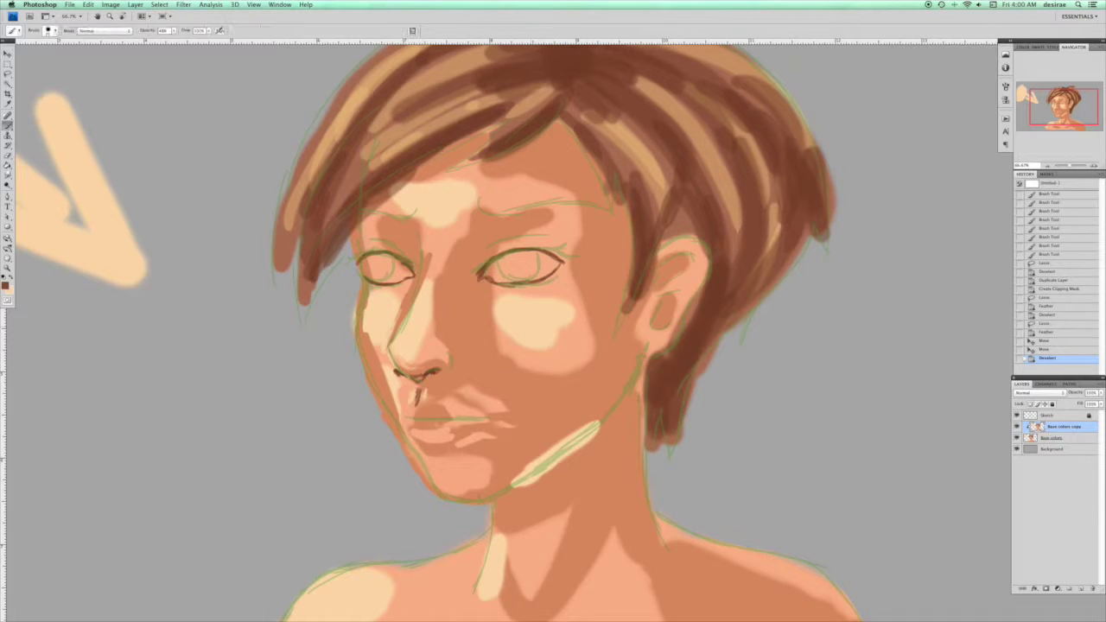
{"action": "left_click", "coordinate": [480, 382], "text": "alt"}
{"action": "mouse_move", "coordinate": [454, 401]}
{"action": "left_mouse_down"}
{"action": "mouse_move", "coordinate": [506, 405]}
{"action": "mouse_move", "coordinate": [458, 393]}
{"action": "mouse_move", "coordinate": [436, 407]}
{"action": "left_mouse_up"}
{"action": "mouse_move", "coordinate": [479, 412]}
{"action": "left_mouse_down"}
{"action": "mouse_move", "coordinate": [449, 415]}
{"action": "mouse_move", "coordinate": [447, 426]}
{"action": "mouse_move", "coordinate": [484, 420]}
{"action": "left_mouse_up"}
{"action": "left_click", "coordinate": [398, 375], "text": "alt"}
{"action": "left_click_drag", "start_coordinate": [423, 420], "coordinate": [488, 418]}
{"action": "left_click", "coordinate": [1017, 416]}
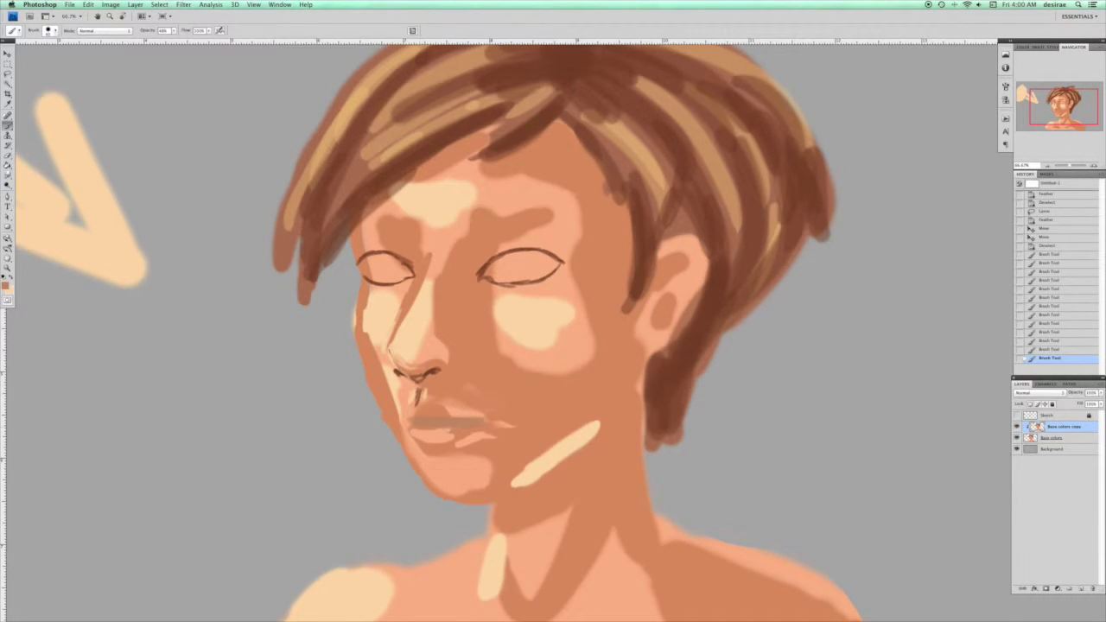
Outline the mouth corner, upper lip and lower lip with dark brown sampled from the nostril.
{"action": "left_click", "coordinate": [405, 369], "text": "alt"}
{"action": "left_click_drag", "start_coordinate": [440, 422], "coordinate": [403, 421]}
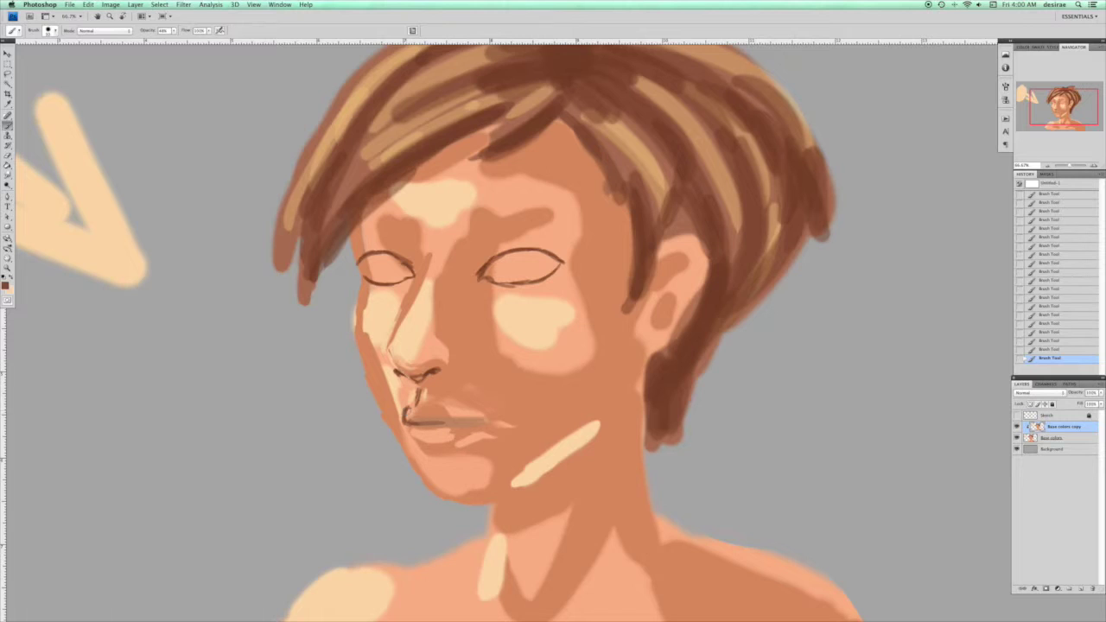
{"action": "left_click_drag", "start_coordinate": [414, 409], "coordinate": [420, 410]}
{"action": "left_click_drag", "start_coordinate": [438, 408], "coordinate": [482, 424]}
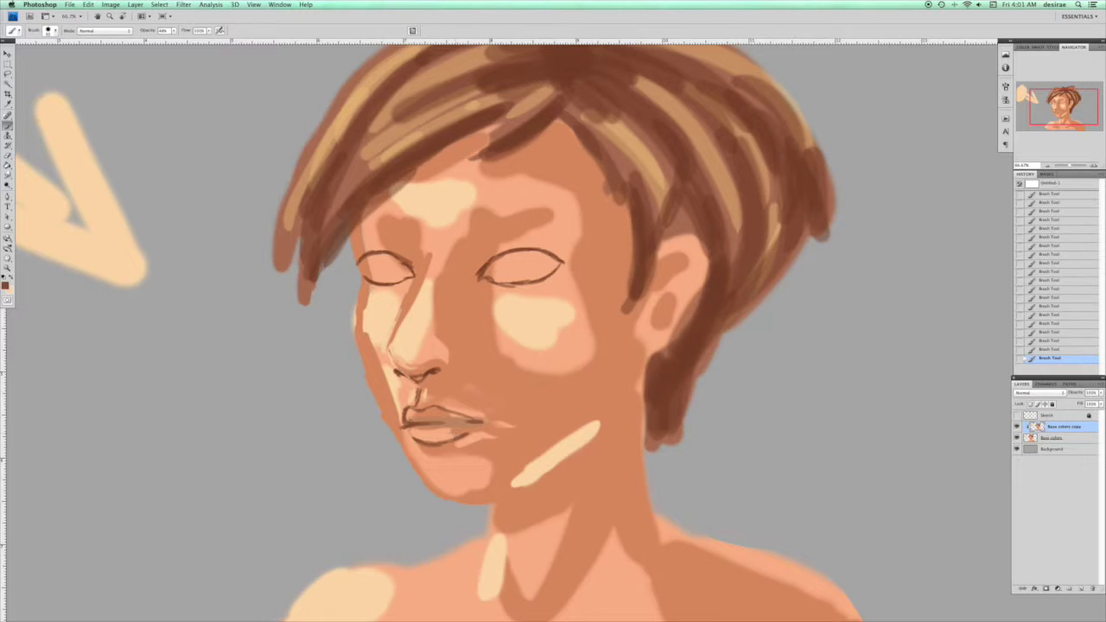
{"action": "left_click_drag", "start_coordinate": [426, 443], "coordinate": [465, 440]}
Refine the outlines of both eyes, alternating surrounding skin tones with dark brown sampled from the nostrils.
{"action": "left_click", "coordinate": [489, 249], "text": "alt"}
{"action": "left_click", "coordinate": [432, 371], "text": "alt"}
{"action": "mouse_move", "coordinate": [487, 273]}
{"action": "left_mouse_down"}
{"action": "mouse_move", "coordinate": [530, 250]}
{"action": "mouse_move", "coordinate": [560, 265]}
{"action": "left_mouse_up"}
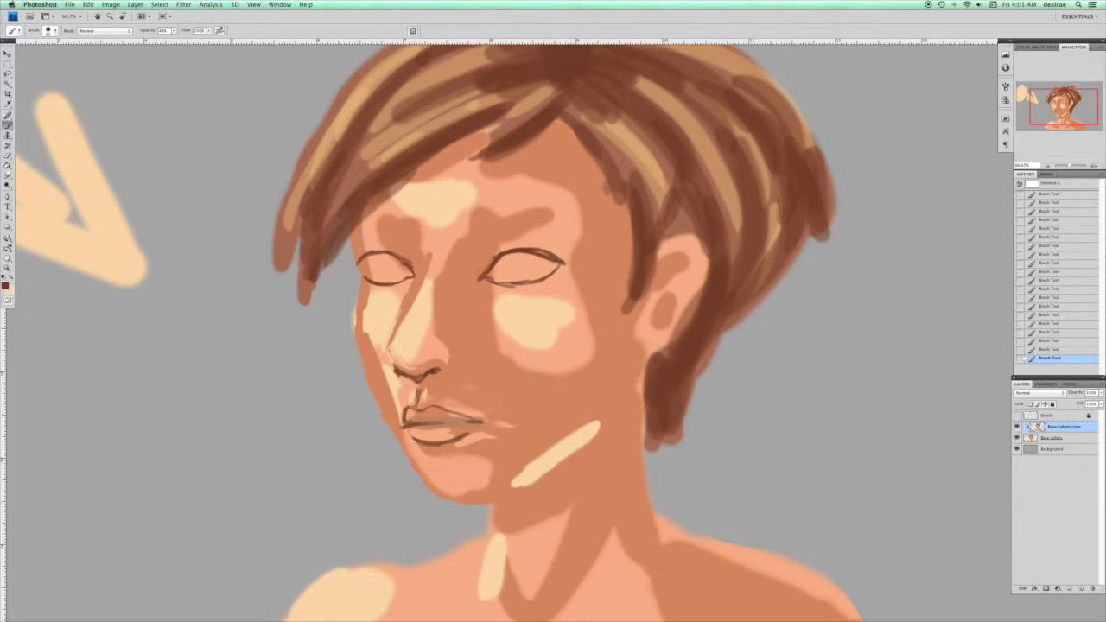
{"action": "left_click", "coordinate": [547, 245], "text": "alt"}
{"action": "left_click_drag", "start_coordinate": [558, 258], "coordinate": [520, 245]}
{"action": "left_click", "coordinate": [432, 370], "text": "alt"}
{"action": "left_click", "coordinate": [404, 267], "text": "alt"}
{"action": "left_click", "coordinate": [398, 370], "text": "alt"}
{"action": "mouse_move", "coordinate": [364, 261]}
{"action": "left_mouse_down"}
{"action": "mouse_move", "coordinate": [371, 280]}
{"action": "mouse_move", "coordinate": [403, 283]}
{"action": "left_mouse_up"}
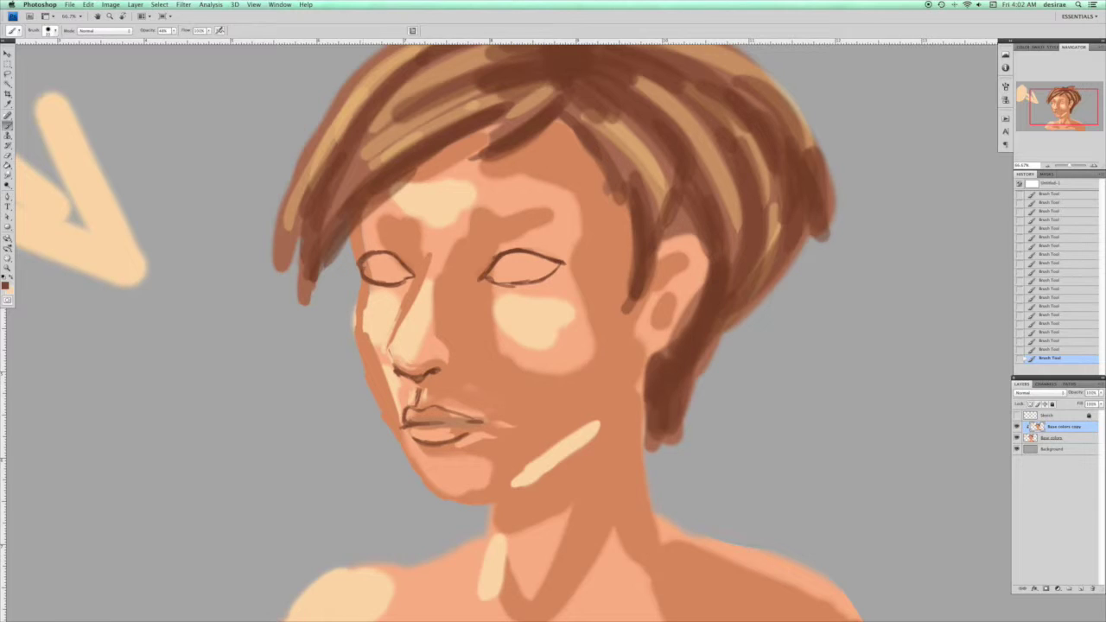
Thicken the upper lid lines and draw round irises in both eyes with dark brown.
{"action": "left_click_drag", "start_coordinate": [366, 260], "coordinate": [391, 258]}
{"action": "left_click_drag", "start_coordinate": [503, 256], "coordinate": [547, 256]}
{"action": "mouse_move", "coordinate": [374, 260]}
{"action": "left_mouse_down"}
{"action": "mouse_move", "coordinate": [369, 272]}
{"action": "mouse_move", "coordinate": [387, 280]}
{"action": "mouse_move", "coordinate": [392, 263]}
{"action": "mouse_move", "coordinate": [389, 278]}
{"action": "left_mouse_up"}
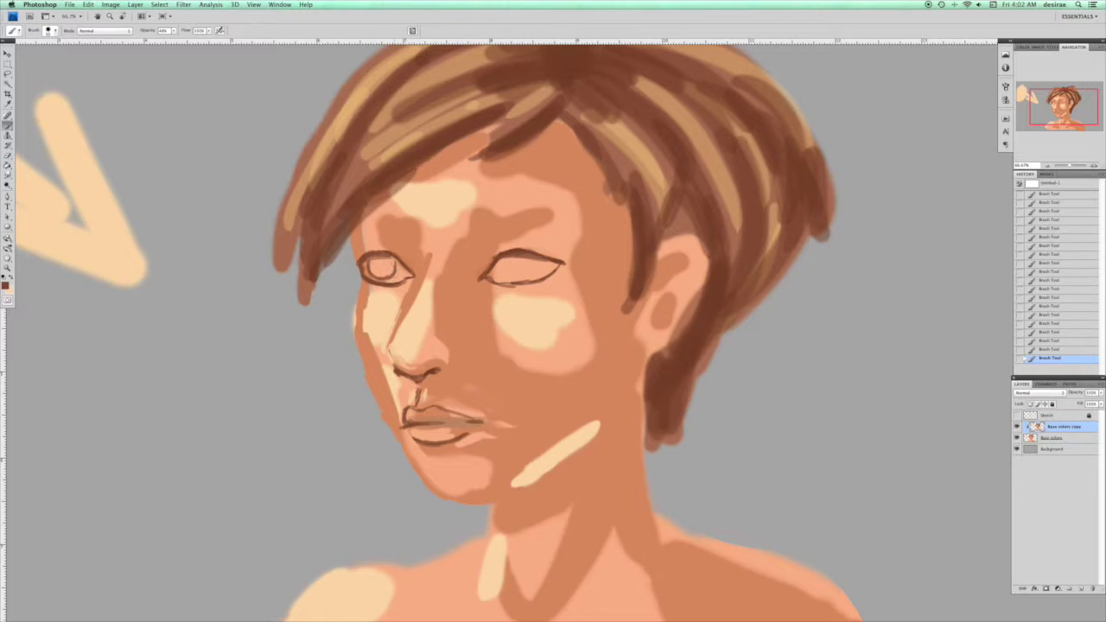
{"action": "mouse_move", "coordinate": [499, 262]}
{"action": "left_mouse_down"}
{"action": "mouse_move", "coordinate": [522, 280]}
{"action": "mouse_move", "coordinate": [533, 261]}
{"action": "left_mouse_up"}
Draw eyelid creases above both eyes and thin dark brown eyebrows.
{"action": "left_click_drag", "start_coordinate": [490, 258], "coordinate": [536, 245]}
{"action": "left_click_drag", "start_coordinate": [376, 243], "coordinate": [400, 251]}
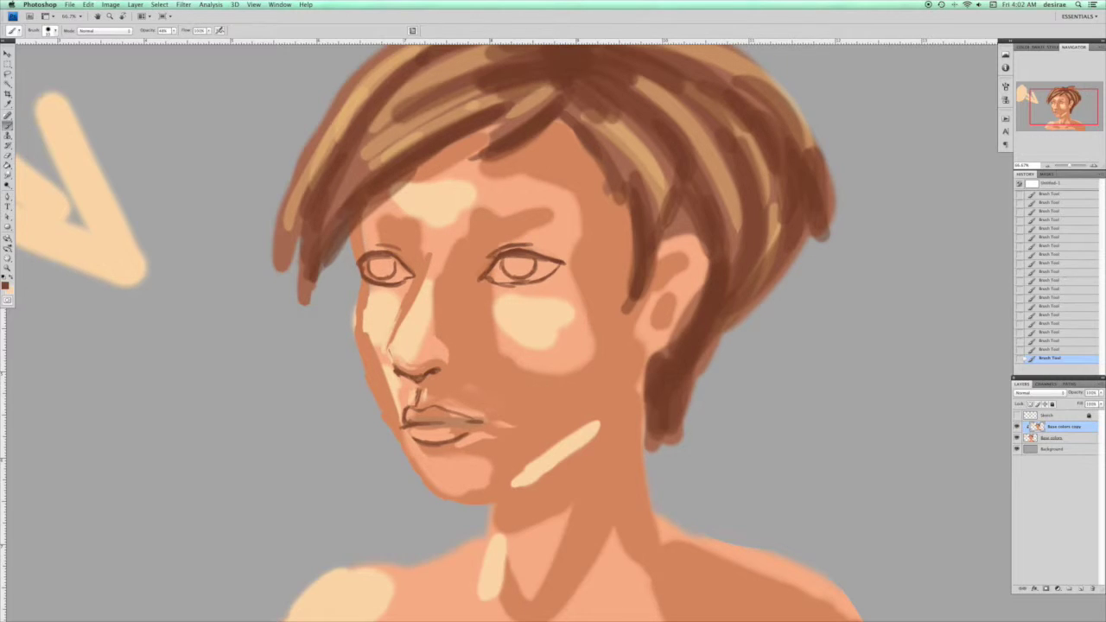
{"action": "left_click_drag", "start_coordinate": [375, 245], "coordinate": [409, 256]}
{"action": "key", "text": "super+z"}
{"action": "mouse_move", "coordinate": [478, 232]}
{"action": "left_mouse_down"}
{"action": "mouse_move", "coordinate": [563, 228]}
{"action": "mouse_move", "coordinate": [477, 235]}
{"action": "left_mouse_up"}
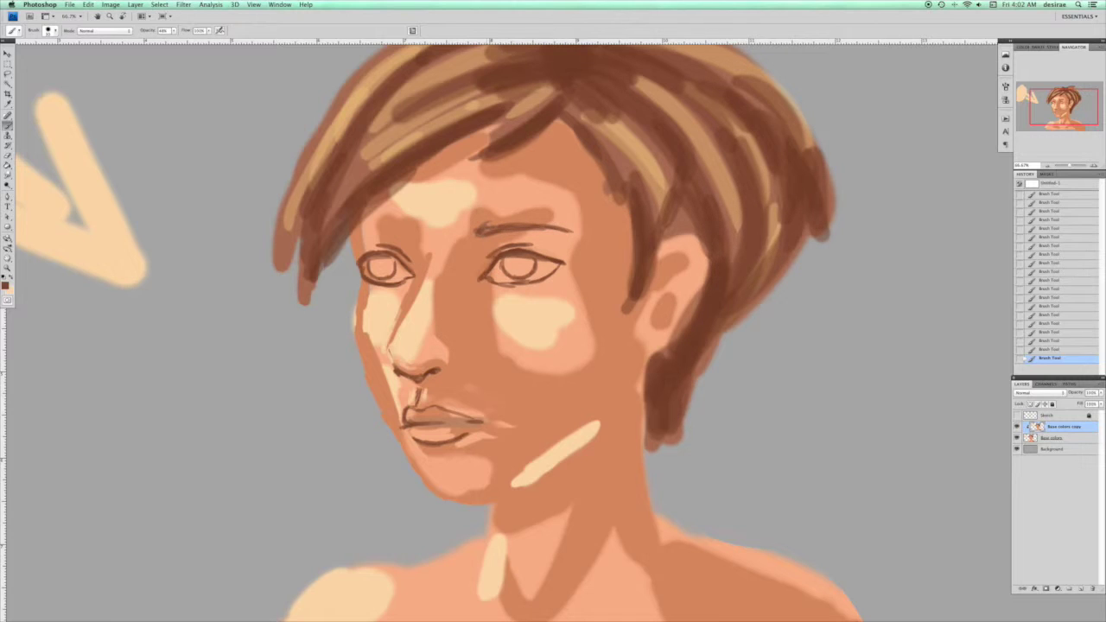
{"action": "left_click_drag", "start_coordinate": [354, 228], "coordinate": [410, 233]}
Merge the clipped Base colors copy layer down into Base colors.
{"action": "key", "text": "e"}
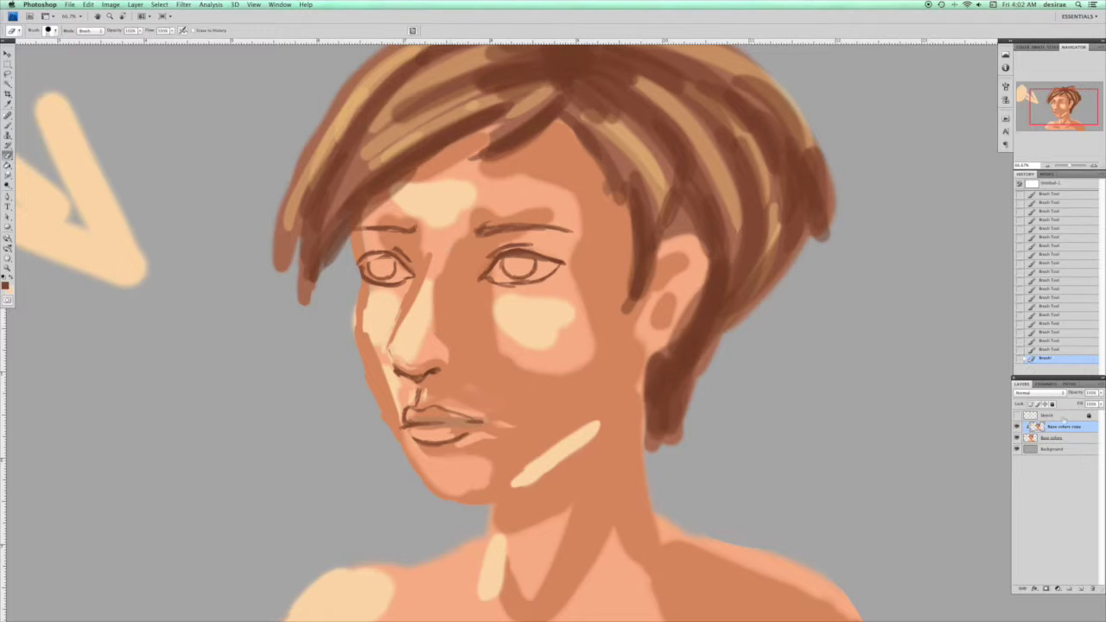
{"action": "left_click", "coordinate": [1052, 438]}
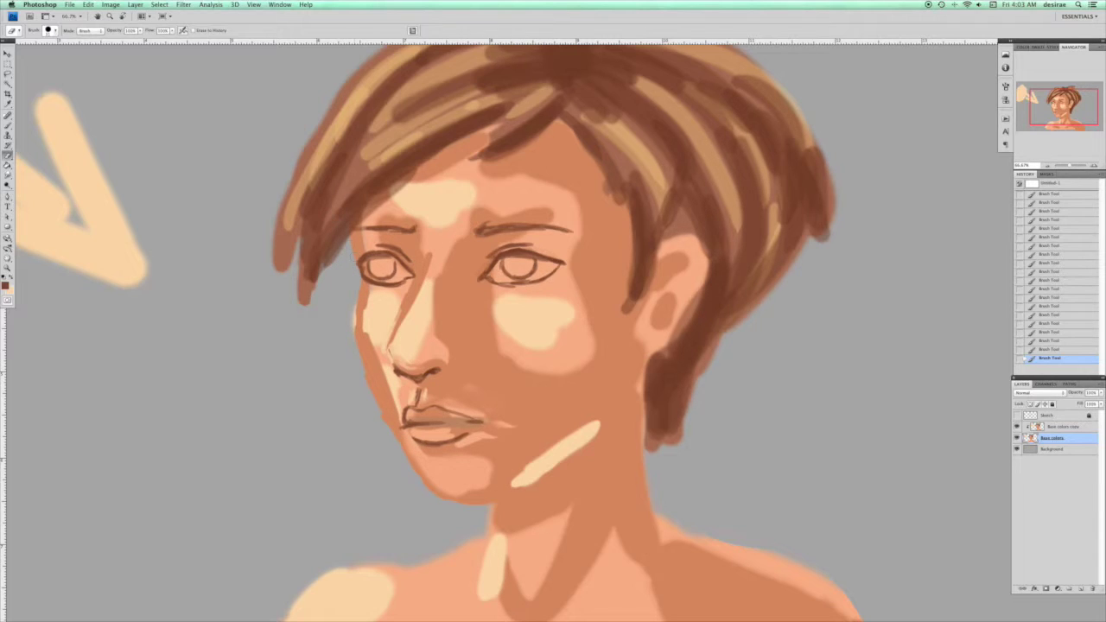
{"action": "left_click", "coordinate": [1072, 427]}
{"action": "key", "text": "super+e"}
{"action": "key", "text": "super+z"}
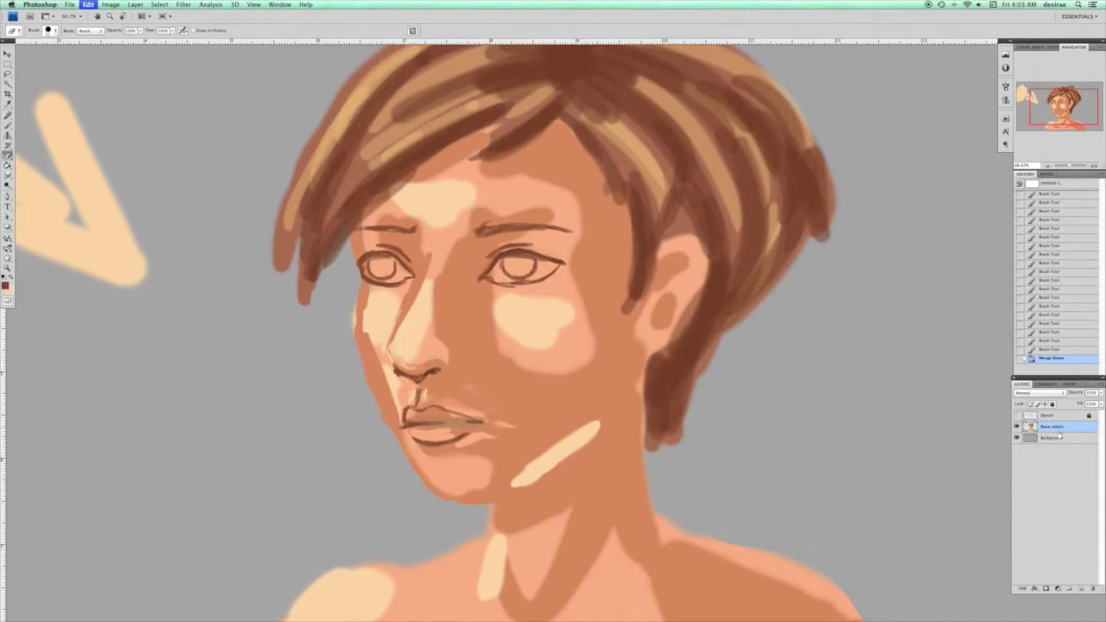
{"action": "right_click", "coordinate": [1064, 430]}
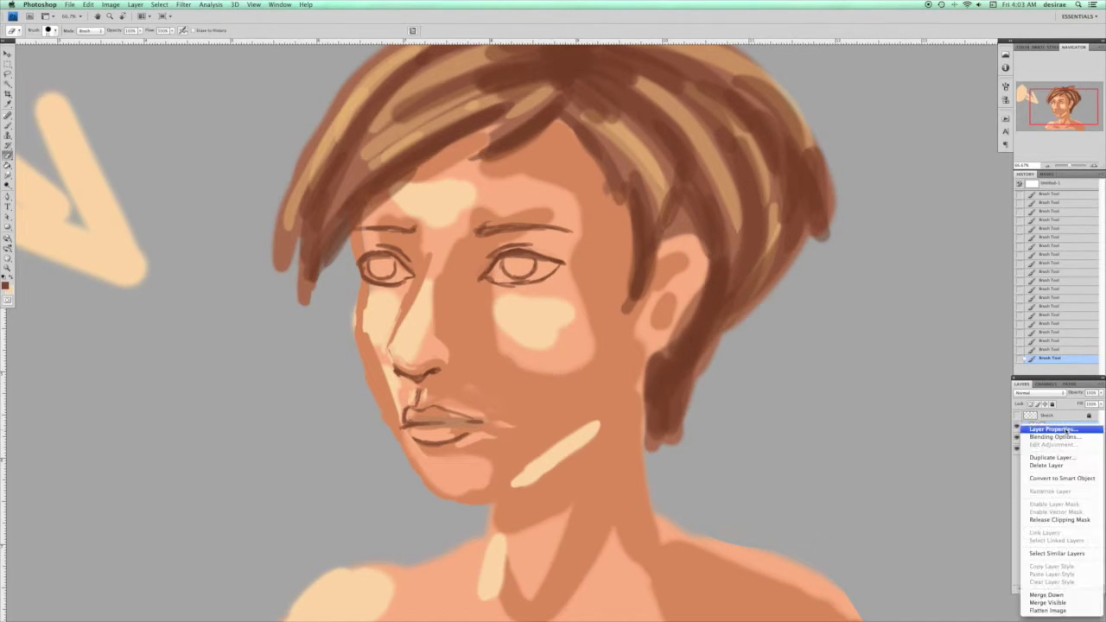
{"action": "left_click", "coordinate": [1049, 596]}
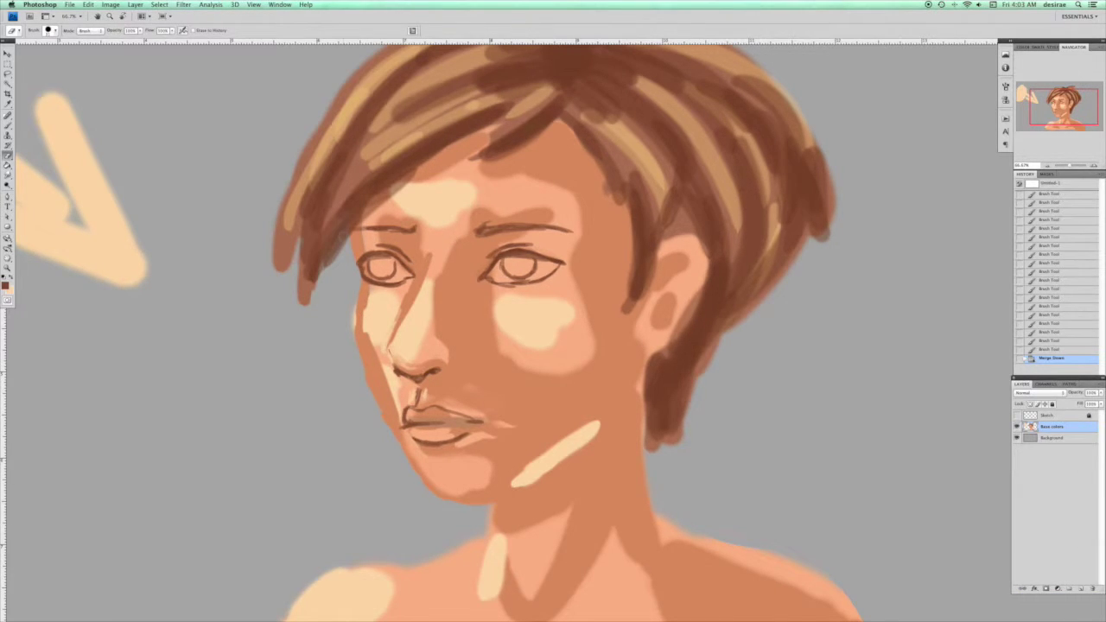
Erase the excess at the face's outer edge beside the far eyebrow and repaint that edge with sampled light skin tone.
{"action": "left_click_drag", "start_coordinate": [354, 259], "coordinate": [356, 226]}
{"action": "left_click_drag", "start_coordinate": [354, 231], "coordinate": [359, 221]}
{"action": "key", "text": "b"}
{"action": "left_click", "coordinate": [374, 234], "text": "alt"}
{"action": "left_click", "coordinate": [362, 230]}
{"action": "left_click", "coordinate": [363, 227]}
{"action": "left_click", "coordinate": [363, 224]}
{"action": "left_click", "coordinate": [364, 222]}
{"action": "left_click", "coordinate": [364, 220]}
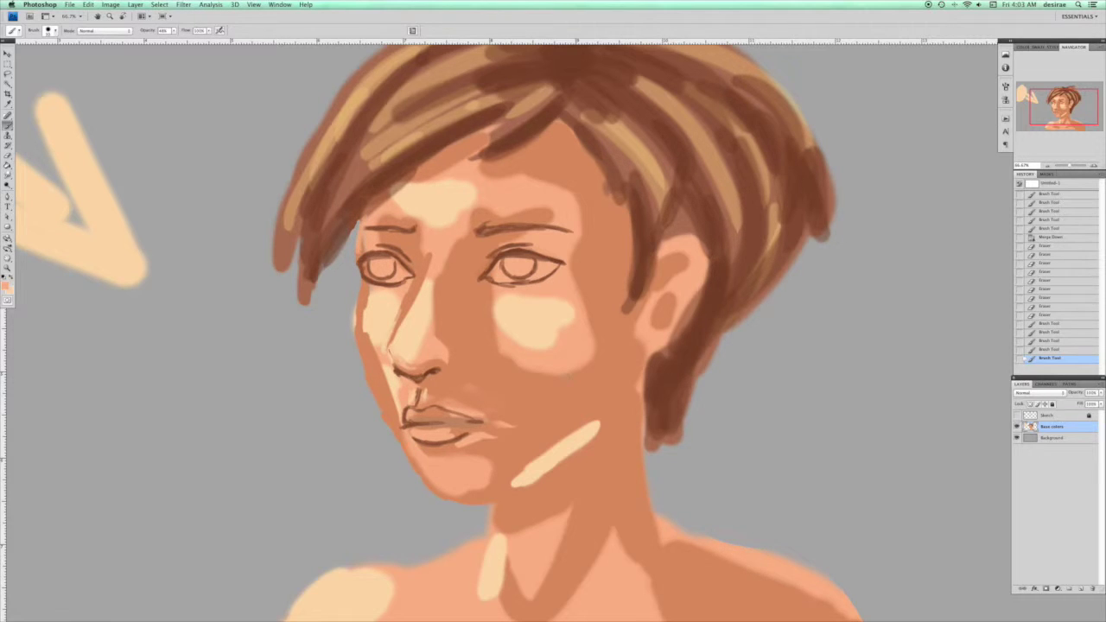
Dab a sampled orange skin tone beside the near corner of the mouth.
{"action": "key", "text": "super+minus"}
{"action": "key", "text": "super+minus"}
{"action": "key", "text": "super+minus"}
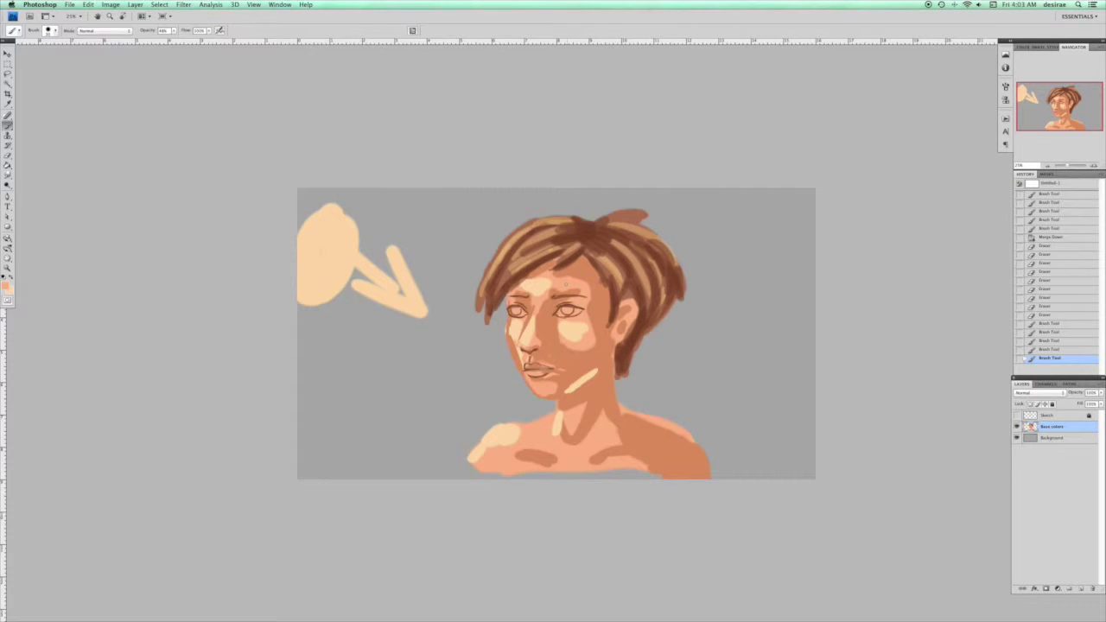
{"action": "left_click", "coordinate": [514, 315], "text": "alt"}
{"action": "left_click", "coordinate": [549, 370]}
{"action": "left_click", "coordinate": [552, 370]}
{"action": "left_click", "coordinate": [555, 371]}
{"action": "left_click", "coordinate": [558, 372]}
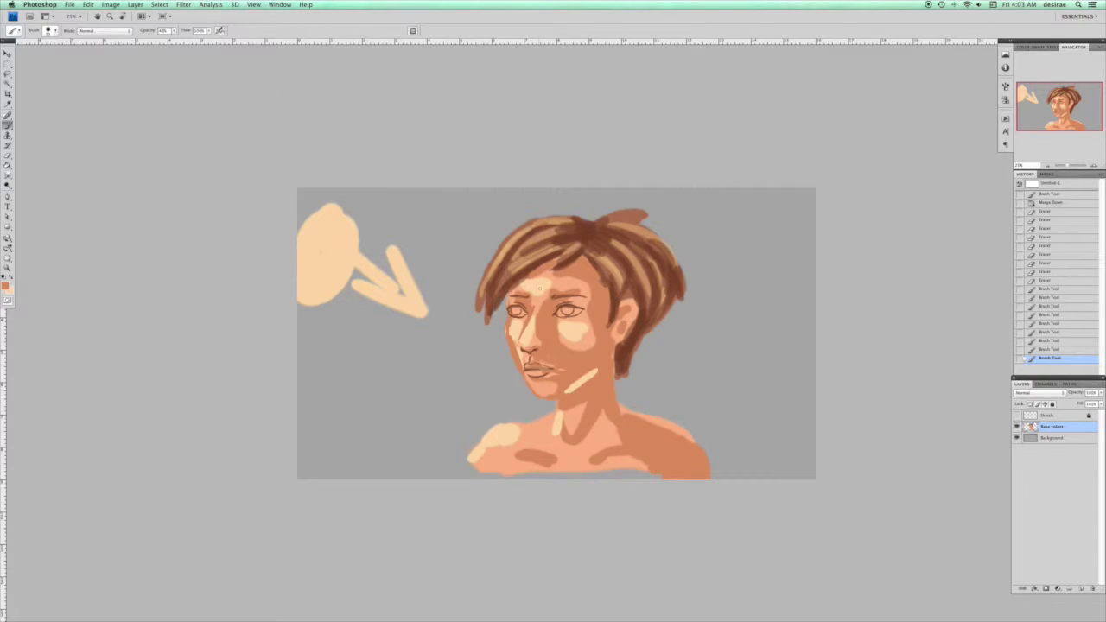
Touch up the skin below the far eye and beside the nose, adding sampled cream highlight along the far cheek.
{"action": "left_click", "coordinate": [514, 315]}
{"action": "left_click", "coordinate": [514, 315]}
{"action": "left_click", "coordinate": [515, 314]}
{"action": "left_click", "coordinate": [514, 314]}
{"action": "left_click", "coordinate": [514, 315]}
{"action": "left_click", "coordinate": [514, 315]}
{"action": "left_click", "coordinate": [514, 315]}
{"action": "left_click", "coordinate": [514, 314]}
{"action": "left_click", "coordinate": [522, 349]}
{"action": "left_click", "coordinate": [523, 348], "text": "alt"}
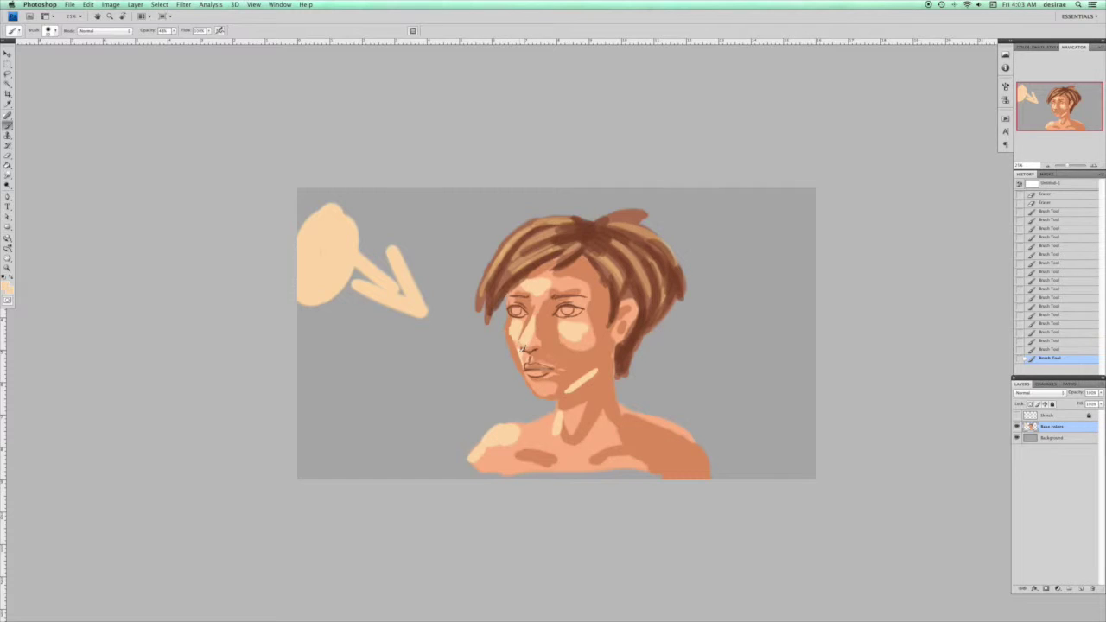
{"action": "left_click", "coordinate": [522, 350]}
{"action": "left_click_drag", "start_coordinate": [511, 337], "coordinate": [518, 358]}
Show the Sketch layer over the painting as a guide for the shadows.
{"action": "left_click", "coordinate": [524, 369], "text": "alt"}
{"action": "left_click", "coordinate": [543, 386], "text": "alt"}
{"action": "key", "text": "x"}
{"action": "left_click", "coordinate": [1017, 415]}
{"action": "key", "text": "super+equal"}
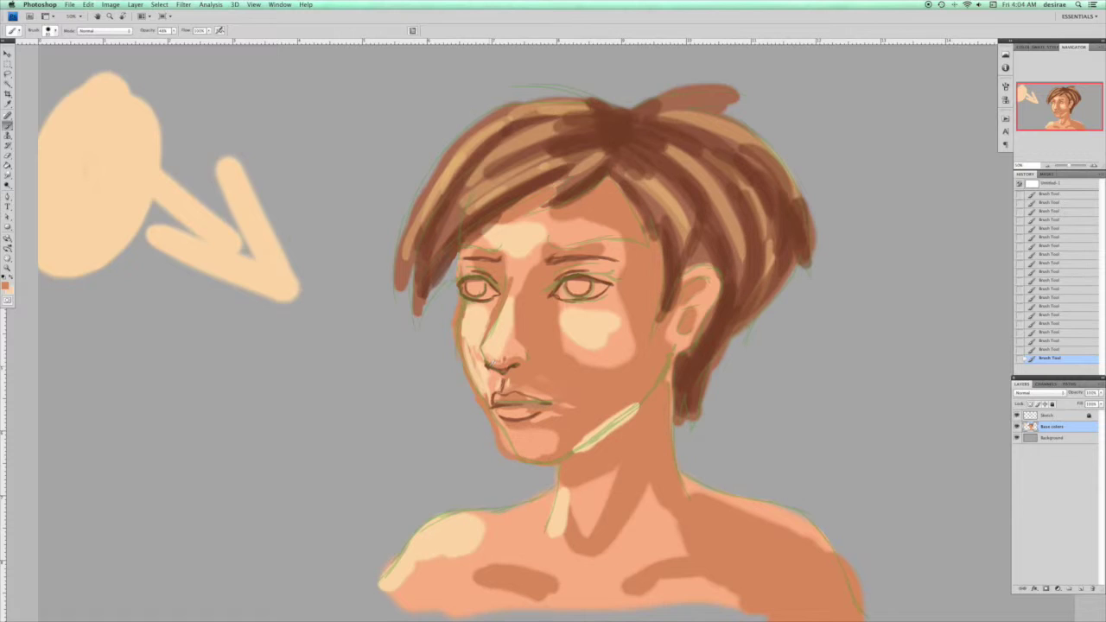
Paint a dark brown shadow under the jaw and down the neck, and narrow the cream jawline highlight with sampled skin tone.
{"action": "left_click", "coordinate": [586, 273], "text": "alt"}
{"action": "mouse_move", "coordinate": [600, 439]}
{"action": "left_mouse_down"}
{"action": "mouse_move", "coordinate": [572, 454]}
{"action": "mouse_move", "coordinate": [643, 420]}
{"action": "mouse_move", "coordinate": [663, 386]}
{"action": "left_mouse_up"}
{"action": "mouse_move", "coordinate": [642, 422]}
{"action": "left_mouse_down"}
{"action": "mouse_move", "coordinate": [634, 444]}
{"action": "mouse_move", "coordinate": [577, 458]}
{"action": "mouse_move", "coordinate": [624, 448]}
{"action": "left_mouse_up"}
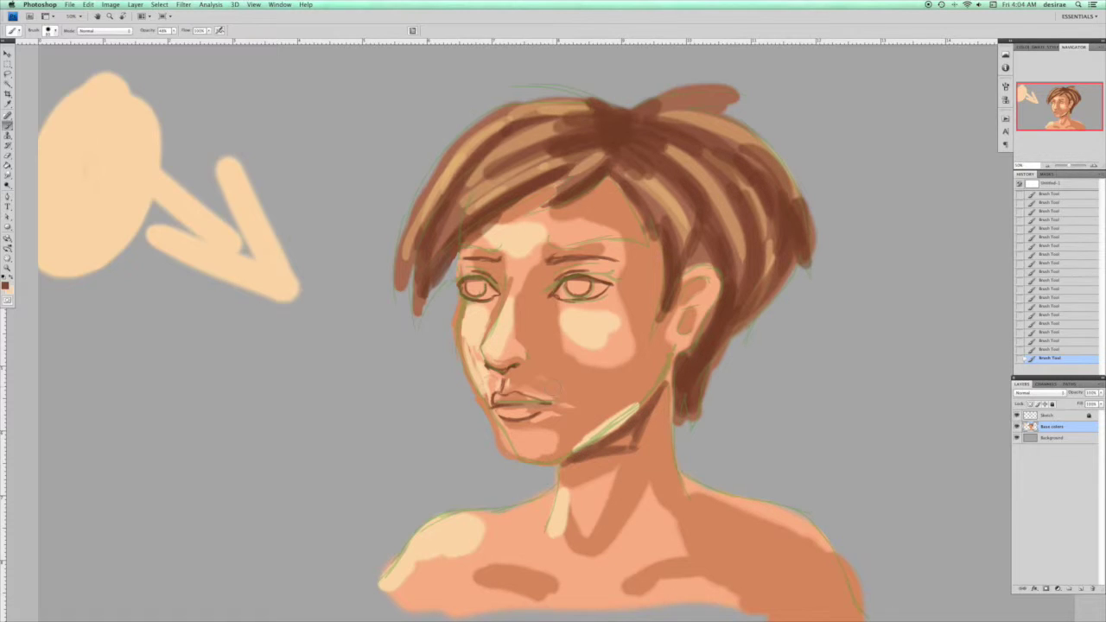
{"action": "left_click_drag", "start_coordinate": [635, 432], "coordinate": [611, 455]}
{"action": "left_click_drag", "start_coordinate": [652, 416], "coordinate": [615, 490]}
{"action": "left_click_drag", "start_coordinate": [630, 437], "coordinate": [572, 467]}
{"action": "left_click_drag", "start_coordinate": [630, 436], "coordinate": [625, 443]}
{"action": "mouse_move", "coordinate": [661, 396]}
{"action": "left_mouse_down"}
{"action": "mouse_move", "coordinate": [625, 440]}
{"action": "mouse_move", "coordinate": [593, 433]}
{"action": "left_mouse_up"}
{"action": "left_click", "coordinate": [635, 404], "text": "alt"}
{"action": "left_click_drag", "start_coordinate": [619, 419], "coordinate": [586, 438]}
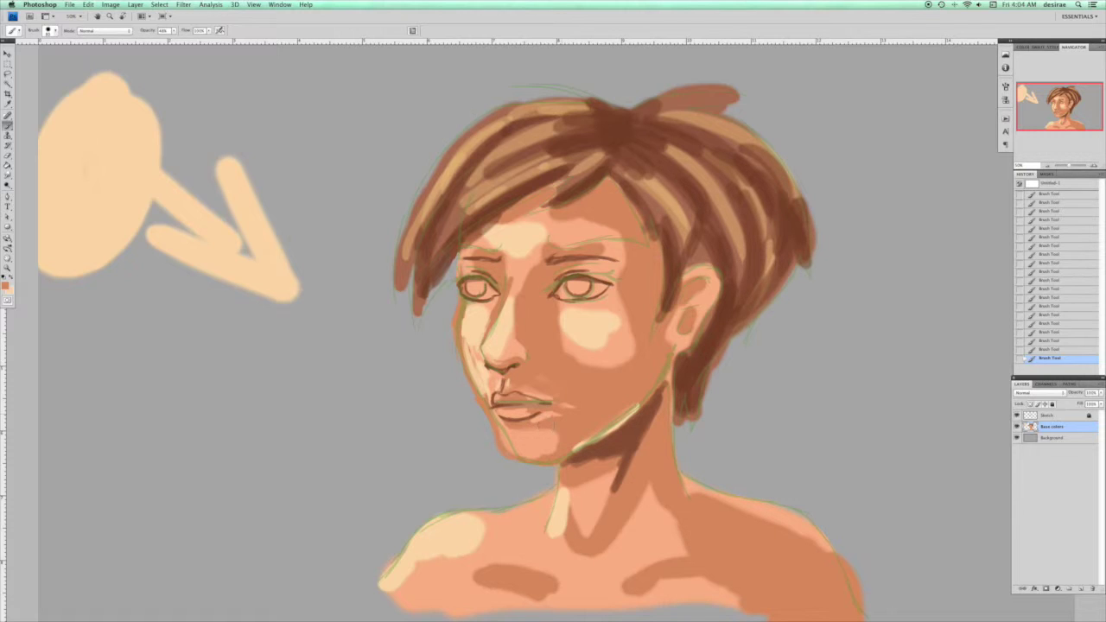
Shade the near side of the nose with brown and blend it toward the bridge using sampled lighter skin tones.
{"action": "left_click", "coordinate": [629, 444], "text": "alt"}
{"action": "mouse_move", "coordinate": [535, 294]}
{"action": "left_mouse_down"}
{"action": "mouse_move", "coordinate": [539, 277]}
{"action": "mouse_move", "coordinate": [575, 266]}
{"action": "mouse_move", "coordinate": [531, 311]}
{"action": "mouse_move", "coordinate": [527, 325]}
{"action": "mouse_move", "coordinate": [543, 333]}
{"action": "mouse_move", "coordinate": [548, 307]}
{"action": "mouse_move", "coordinate": [537, 374]}
{"action": "mouse_move", "coordinate": [519, 345]}
{"action": "mouse_move", "coordinate": [532, 370]}
{"action": "left_mouse_up"}
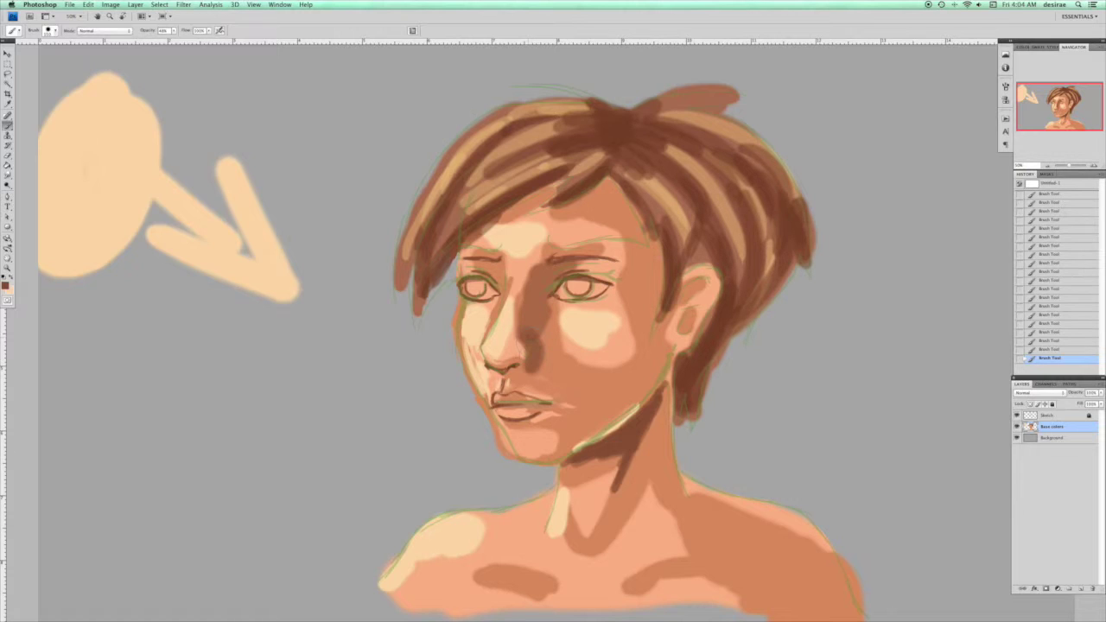
{"action": "mouse_move", "coordinate": [516, 323]}
{"action": "left_mouse_down"}
{"action": "mouse_move", "coordinate": [504, 344]}
{"action": "mouse_move", "coordinate": [519, 347]}
{"action": "mouse_move", "coordinate": [536, 287]}
{"action": "mouse_move", "coordinate": [530, 320]}
{"action": "left_mouse_up"}
{"action": "left_click", "coordinate": [524, 281], "text": "alt"}
{"action": "mouse_move", "coordinate": [527, 279]}
{"action": "left_mouse_down"}
{"action": "mouse_move", "coordinate": [506, 339]}
{"action": "mouse_move", "coordinate": [523, 297]}
{"action": "left_mouse_up"}
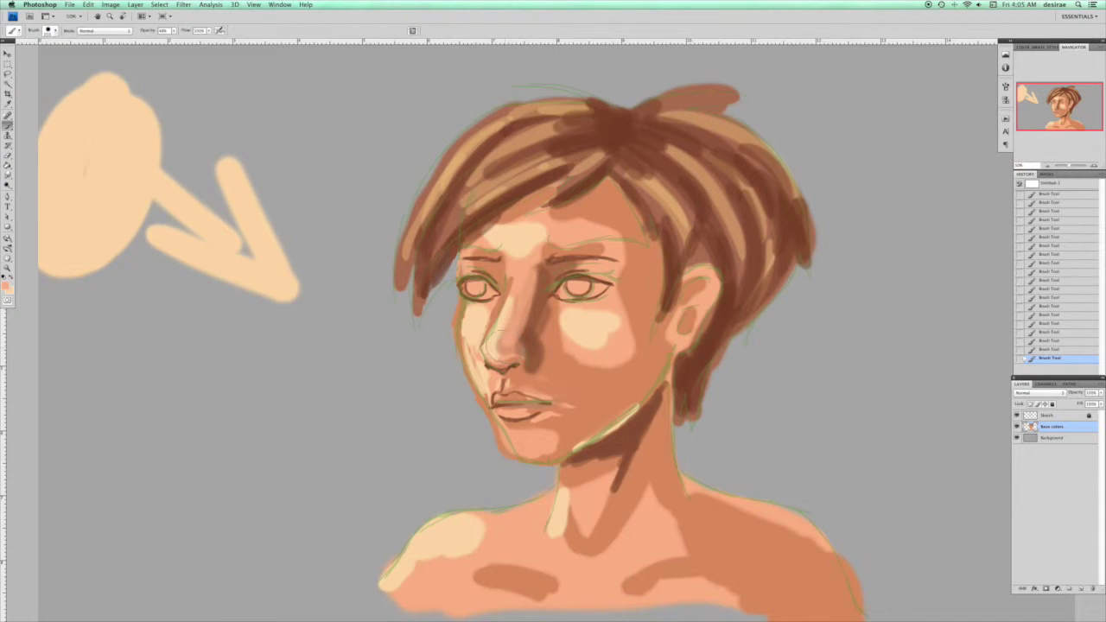
{"action": "left_click", "coordinate": [542, 300], "text": "alt"}
{"action": "left_click_drag", "start_coordinate": [536, 298], "coordinate": [532, 279]}
Extend the mid-brown shadow over the near cheek, jaw, temple, outer eye corner and forehead.
{"action": "mouse_move", "coordinate": [650, 293]}
{"action": "left_mouse_down"}
{"action": "mouse_move", "coordinate": [629, 367]}
{"action": "mouse_move", "coordinate": [570, 371]}
{"action": "mouse_move", "coordinate": [604, 385]}
{"action": "mouse_move", "coordinate": [566, 432]}
{"action": "mouse_move", "coordinate": [626, 394]}
{"action": "mouse_move", "coordinate": [561, 356]}
{"action": "left_mouse_up"}
{"action": "mouse_move", "coordinate": [644, 368]}
{"action": "left_mouse_down"}
{"action": "mouse_move", "coordinate": [666, 324]}
{"action": "mouse_move", "coordinate": [641, 384]}
{"action": "mouse_move", "coordinate": [584, 443]}
{"action": "mouse_move", "coordinate": [557, 447]}
{"action": "left_mouse_up"}
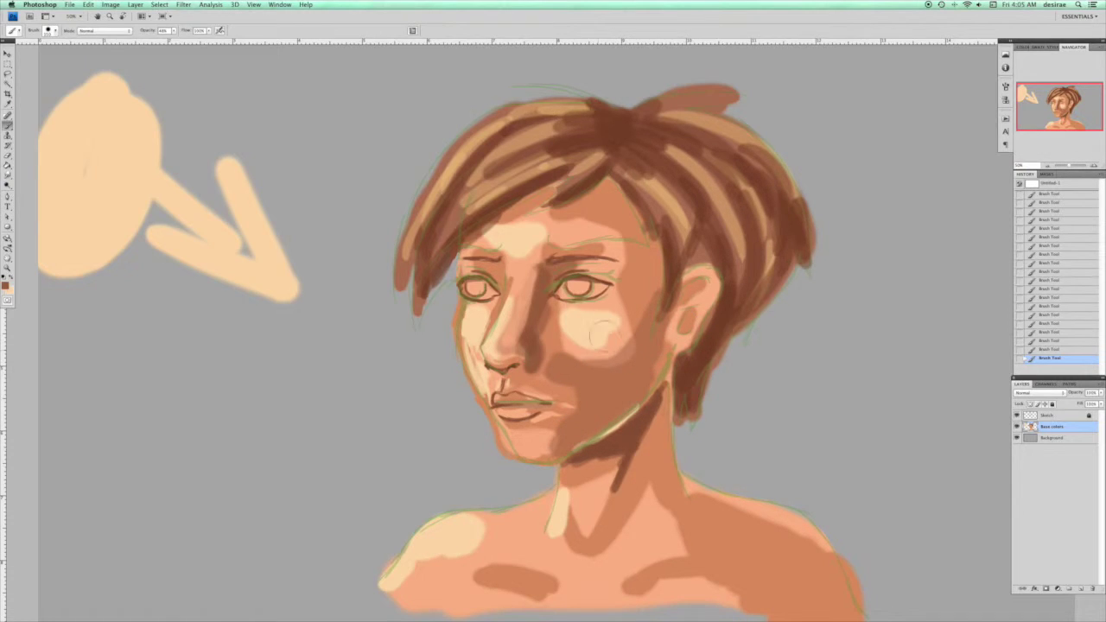
{"action": "mouse_move", "coordinate": [655, 255]}
{"action": "left_mouse_down"}
{"action": "mouse_move", "coordinate": [627, 298]}
{"action": "mouse_move", "coordinate": [644, 315]}
{"action": "mouse_move", "coordinate": [661, 270]}
{"action": "left_mouse_up"}
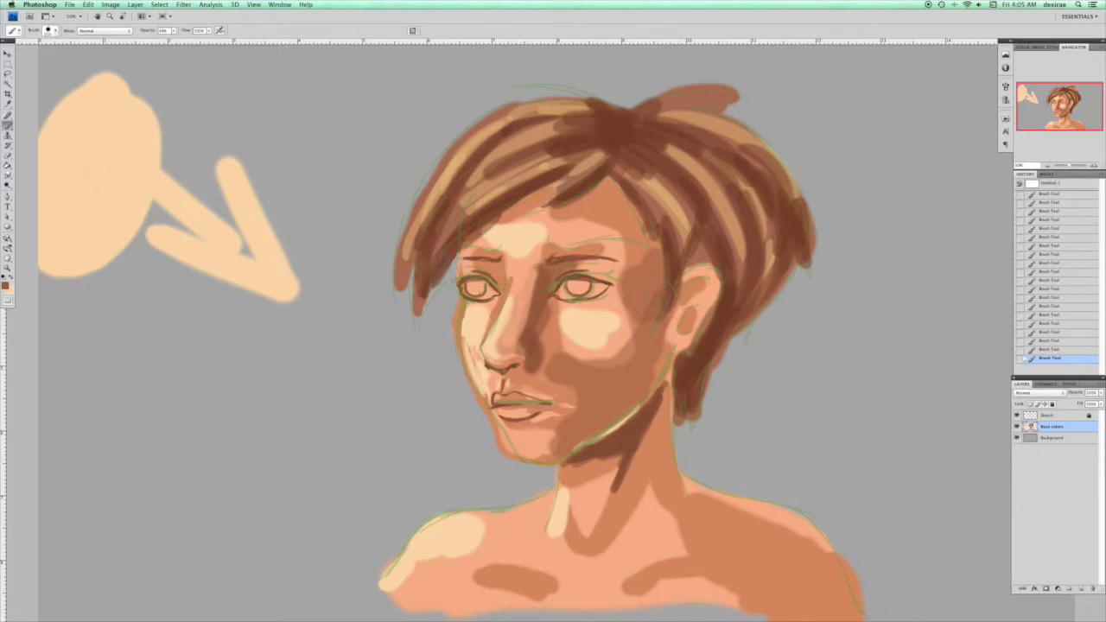
{"action": "mouse_move", "coordinate": [606, 311]}
{"action": "left_mouse_down"}
{"action": "mouse_move", "coordinate": [587, 312]}
{"action": "mouse_move", "coordinate": [620, 294]}
{"action": "mouse_move", "coordinate": [594, 266]}
{"action": "mouse_move", "coordinate": [631, 283]}
{"action": "left_mouse_up"}
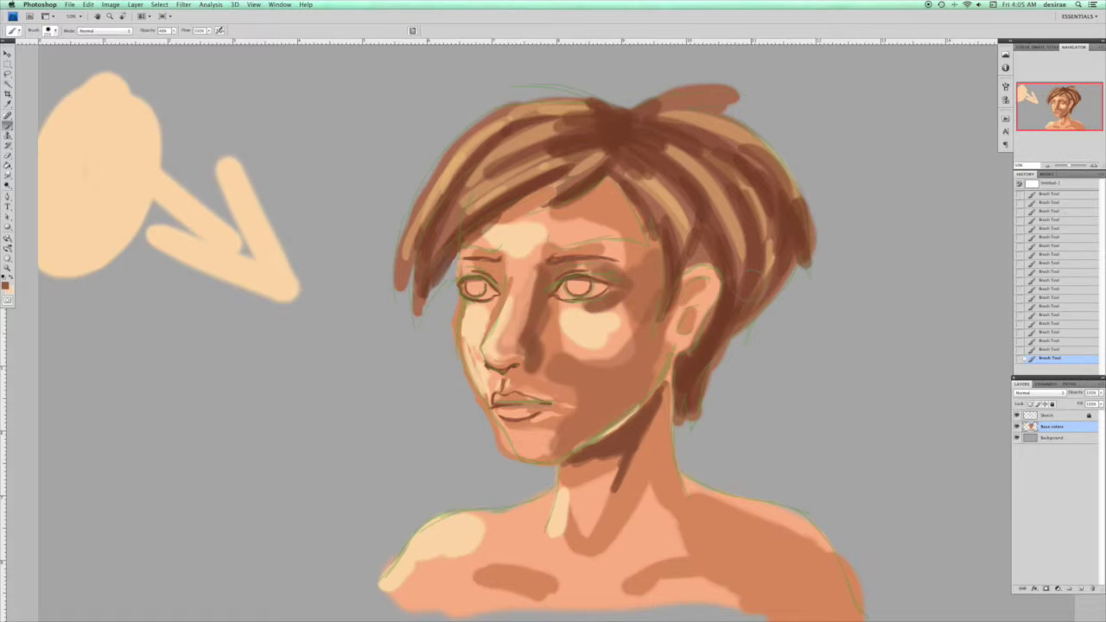
{"action": "mouse_move", "coordinate": [610, 198]}
{"action": "left_mouse_down"}
{"action": "mouse_move", "coordinate": [596, 206]}
{"action": "mouse_move", "coordinate": [621, 201]}
{"action": "mouse_move", "coordinate": [588, 219]}
{"action": "mouse_move", "coordinate": [630, 232]}
{"action": "mouse_move", "coordinate": [575, 240]}
{"action": "mouse_move", "coordinate": [631, 260]}
{"action": "mouse_move", "coordinate": [601, 197]}
{"action": "mouse_move", "coordinate": [610, 186]}
{"action": "mouse_move", "coordinate": [577, 226]}
{"action": "mouse_move", "coordinate": [639, 259]}
{"action": "mouse_move", "coordinate": [602, 255]}
{"action": "left_mouse_up"}
{"action": "mouse_move", "coordinate": [641, 207]}
{"action": "left_mouse_down"}
{"action": "mouse_move", "coordinate": [618, 247]}
{"action": "mouse_move", "coordinate": [581, 242]}
{"action": "mouse_move", "coordinate": [612, 262]}
{"action": "left_mouse_up"}
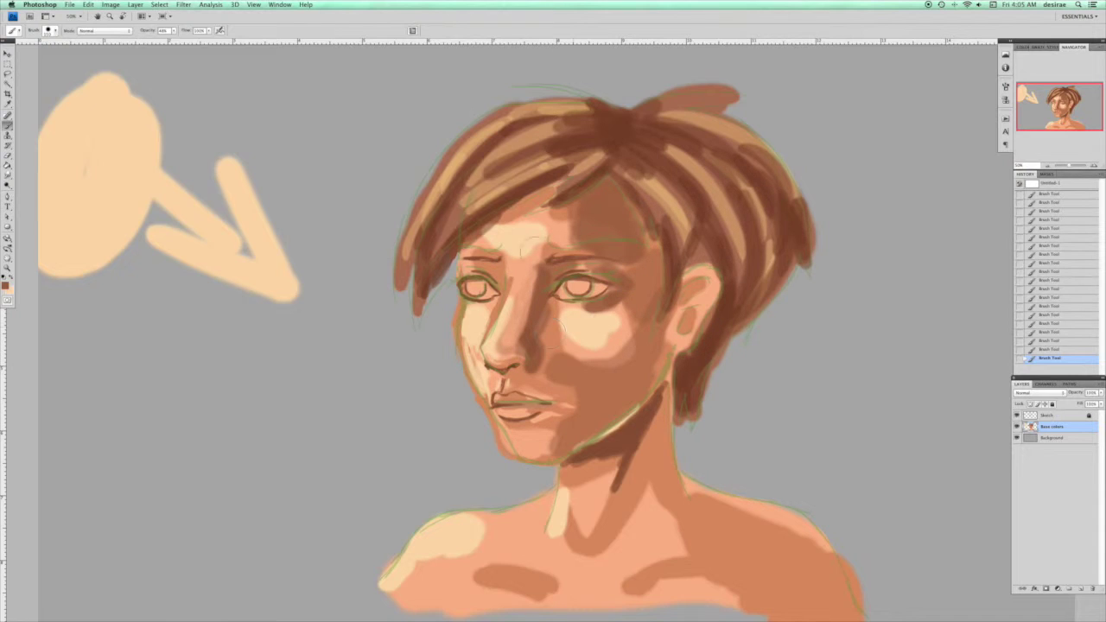
Extend the cream forehead highlight toward the brows and soften its edge with a sampled orange skin tone.
{"action": "left_click", "coordinate": [526, 235], "text": "alt"}
{"action": "mouse_move", "coordinate": [512, 228]}
{"action": "left_mouse_down"}
{"action": "mouse_move", "coordinate": [527, 216]}
{"action": "mouse_move", "coordinate": [506, 257]}
{"action": "mouse_move", "coordinate": [522, 248]}
{"action": "left_mouse_up"}
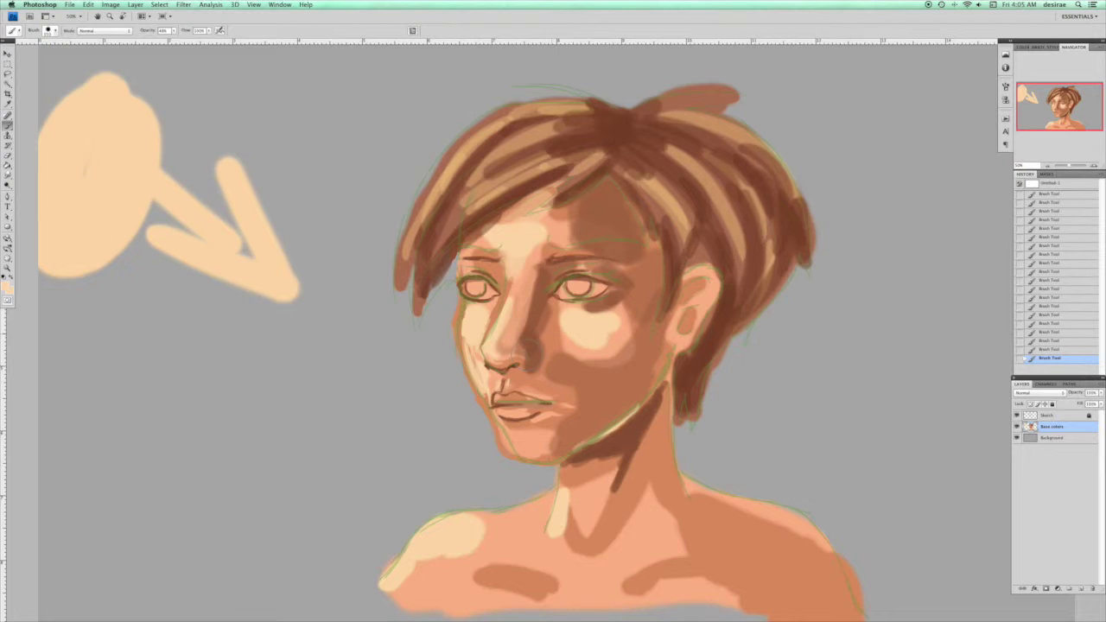
{"action": "left_click", "coordinate": [551, 251], "text": "alt"}
{"action": "mouse_move", "coordinate": [518, 245]}
{"action": "left_mouse_down"}
{"action": "mouse_move", "coordinate": [511, 266]}
{"action": "mouse_move", "coordinate": [499, 245]}
{"action": "mouse_move", "coordinate": [517, 257]}
{"action": "left_mouse_up"}
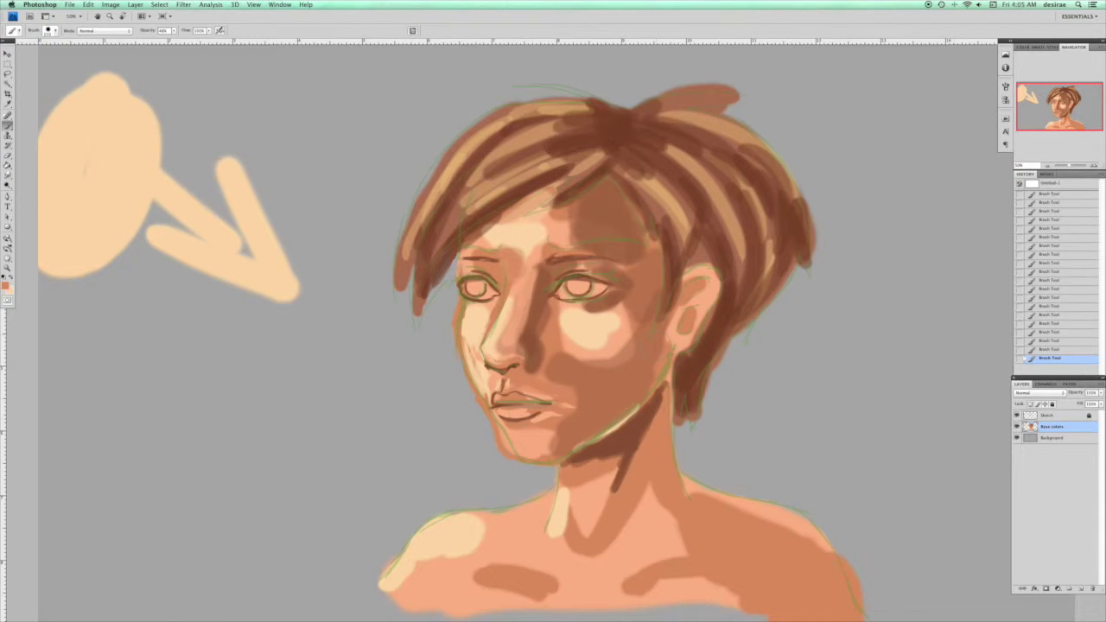
Darken the underside of the chin and jawline with brown sampled from the neck shadow.
{"action": "left_click", "coordinate": [606, 448], "text": "alt"}
{"action": "mouse_move", "coordinate": [509, 448]}
{"action": "left_mouse_down"}
{"action": "mouse_move", "coordinate": [562, 463]}
{"action": "mouse_move", "coordinate": [631, 415]}
{"action": "left_mouse_up"}
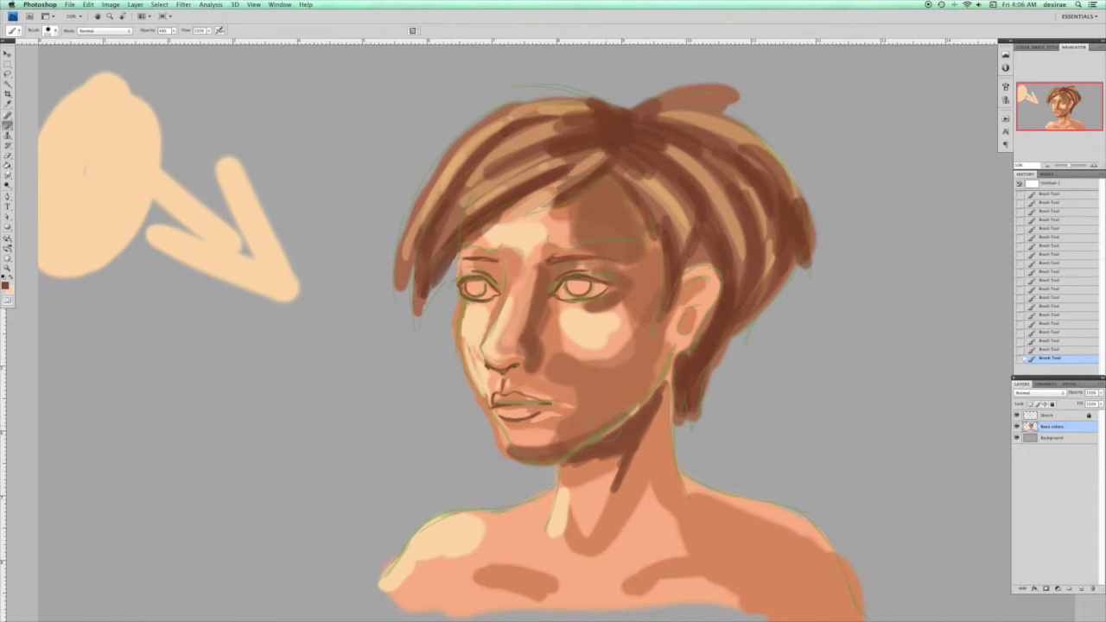
Soften the chin shadow's upper edge and the inner side of the near cheek highlight with a sampled orange skin tone.
{"action": "left_click", "coordinate": [537, 432], "text": "alt"}
{"action": "left_click_drag", "start_coordinate": [566, 439], "coordinate": [516, 446]}
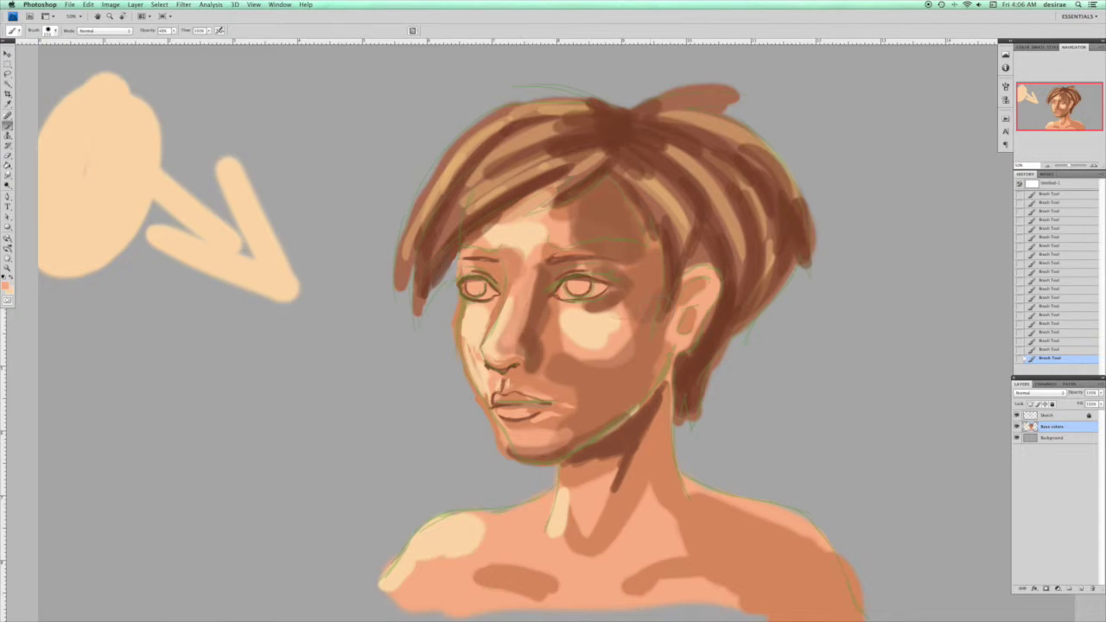
{"action": "mouse_move", "coordinate": [544, 441]}
{"action": "left_mouse_down"}
{"action": "mouse_move", "coordinate": [553, 438]}
{"action": "mouse_move", "coordinate": [531, 443]}
{"action": "left_mouse_up"}
{"action": "mouse_move", "coordinate": [574, 336]}
{"action": "left_mouse_down"}
{"action": "mouse_move", "coordinate": [594, 357]}
{"action": "mouse_move", "coordinate": [608, 342]}
{"action": "mouse_move", "coordinate": [567, 360]}
{"action": "left_mouse_up"}
Darken the near side of the neck and block in a shoulder shadow with brown sampled from below the jaw.
{"action": "left_click", "coordinate": [591, 371], "text": "alt"}
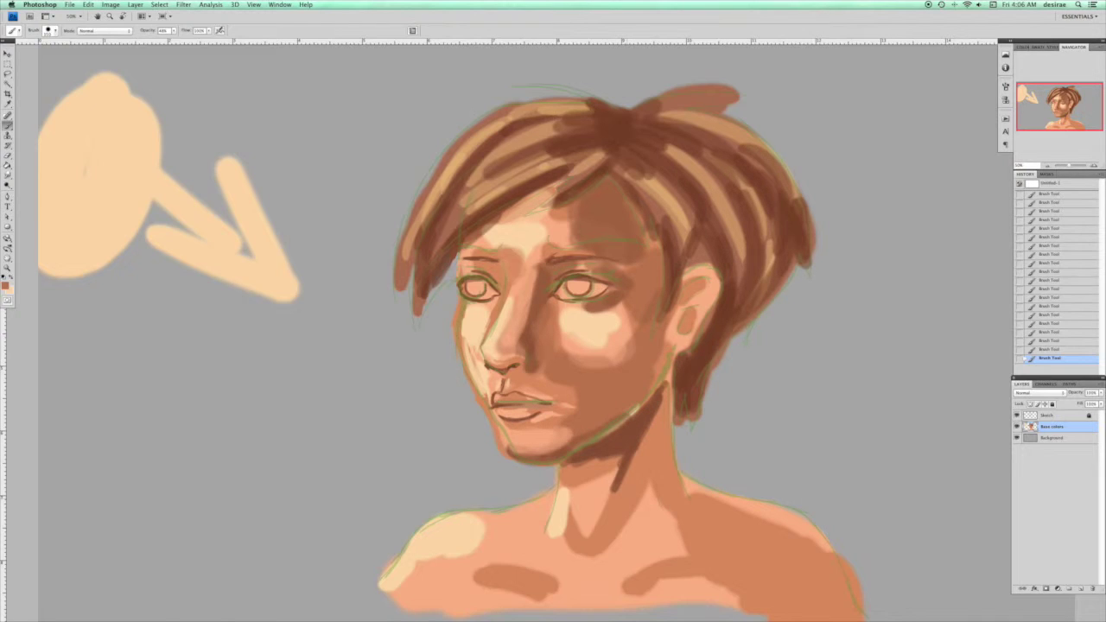
{"action": "left_click", "coordinate": [633, 438], "text": "alt"}
{"action": "mouse_move", "coordinate": [667, 394]}
{"action": "left_mouse_down"}
{"action": "mouse_move", "coordinate": [667, 480]}
{"action": "mouse_move", "coordinate": [681, 505]}
{"action": "mouse_move", "coordinate": [741, 574]}
{"action": "mouse_move", "coordinate": [795, 544]}
{"action": "left_mouse_up"}
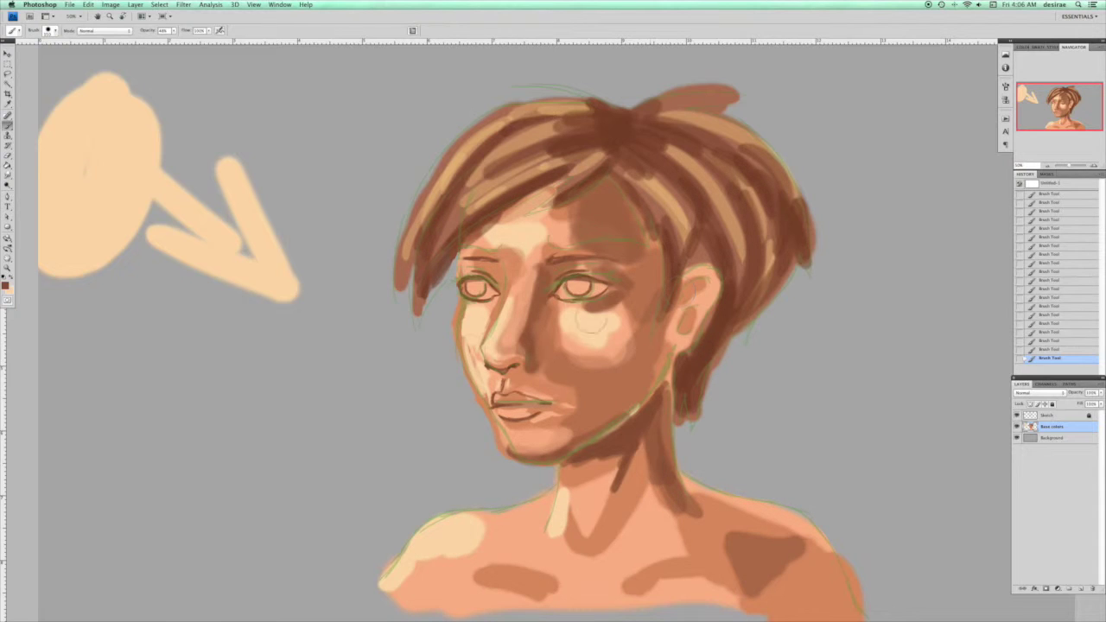
Set the brush colour to reddish brown 9F5025 and shade the near side of the nose and around the near eye.
{"action": "left_click", "coordinate": [6, 286]}
{"action": "left_click_drag", "start_coordinate": [622, 494], "coordinate": [641, 489]}
{"action": "left_click", "coordinate": [759, 440]}
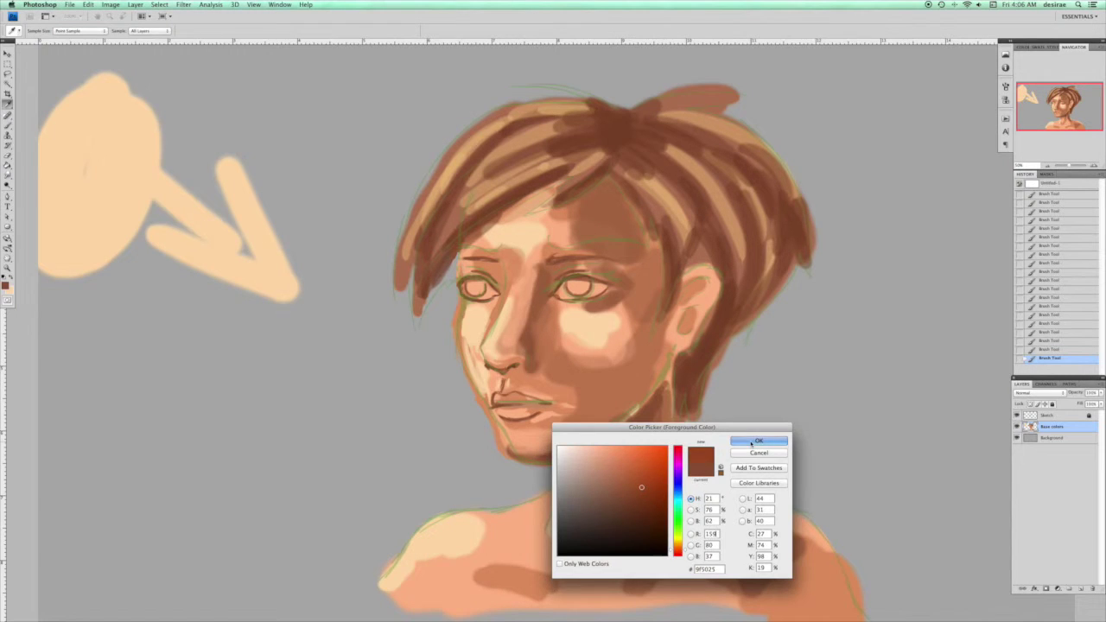
{"action": "mouse_move", "coordinate": [546, 275]}
{"action": "left_mouse_down"}
{"action": "mouse_move", "coordinate": [571, 266]}
{"action": "mouse_move", "coordinate": [537, 296]}
{"action": "mouse_move", "coordinate": [548, 304]}
{"action": "mouse_move", "coordinate": [539, 346]}
{"action": "left_mouse_up"}
{"action": "left_click_drag", "start_coordinate": [544, 301], "coordinate": [543, 361]}
{"action": "mouse_move", "coordinate": [579, 320]}
{"action": "left_mouse_down"}
{"action": "mouse_move", "coordinate": [592, 330]}
{"action": "mouse_move", "coordinate": [617, 295]}
{"action": "mouse_move", "coordinate": [601, 310]}
{"action": "left_mouse_up"}
{"action": "left_click_drag", "start_coordinate": [591, 271], "coordinate": [628, 285]}
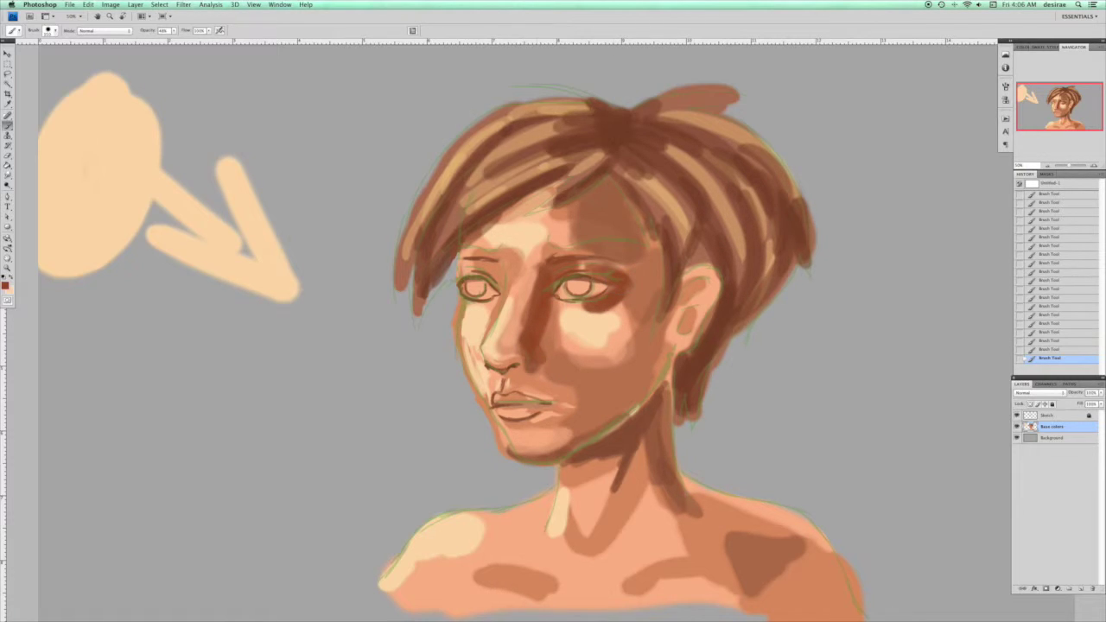
Deepen the near forehead shadow and the far eye socket with the same reddish brown.
{"action": "mouse_move", "coordinate": [581, 183]}
{"action": "left_mouse_down"}
{"action": "mouse_move", "coordinate": [631, 230]}
{"action": "mouse_move", "coordinate": [634, 254]}
{"action": "left_mouse_up"}
{"action": "mouse_move", "coordinate": [625, 203]}
{"action": "left_mouse_down"}
{"action": "mouse_move", "coordinate": [643, 238]}
{"action": "mouse_move", "coordinate": [615, 255]}
{"action": "left_mouse_up"}
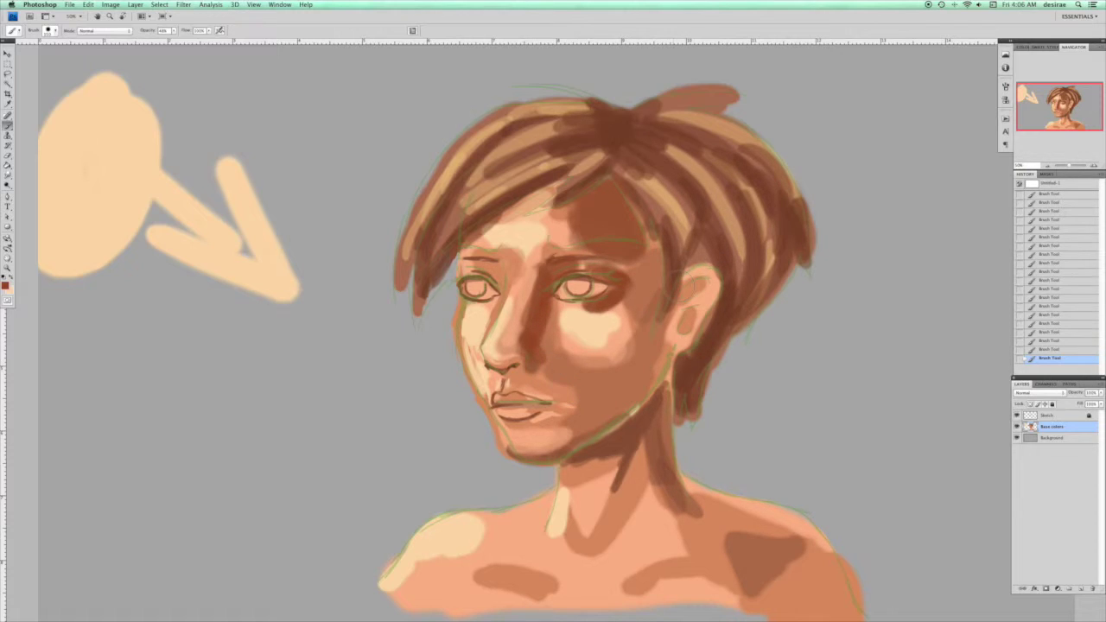
{"action": "mouse_move", "coordinate": [473, 265]}
{"action": "left_mouse_down"}
{"action": "mouse_move", "coordinate": [494, 270]}
{"action": "mouse_move", "coordinate": [499, 285]}
{"action": "mouse_move", "coordinate": [479, 271]}
{"action": "left_mouse_up"}
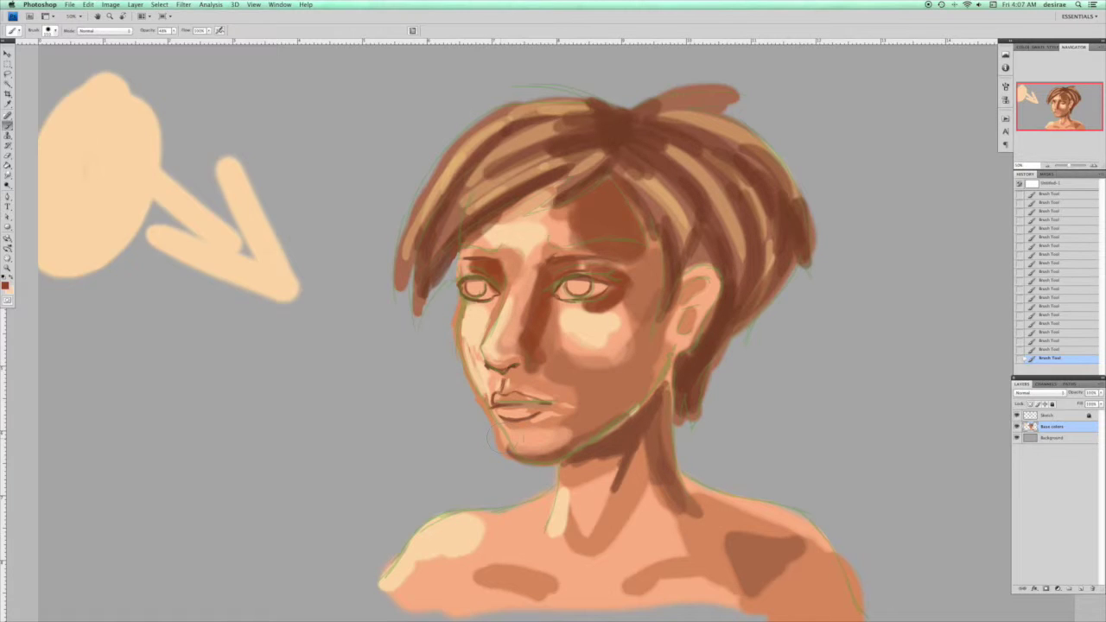
Hide the Sketch layer and extend the reddish-brown shadow over the chin, near jaw, cheek and temple.
{"action": "left_click", "coordinate": [1017, 416]}
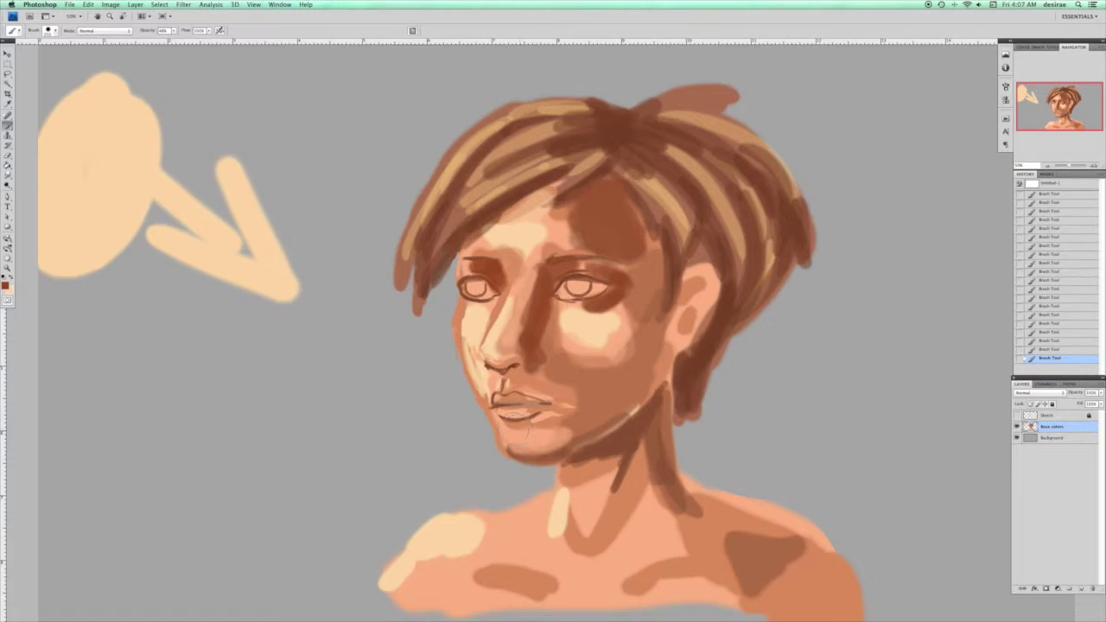
{"action": "mouse_move", "coordinate": [506, 422]}
{"action": "left_mouse_down"}
{"action": "mouse_move", "coordinate": [557, 420]}
{"action": "mouse_move", "coordinate": [560, 442]}
{"action": "mouse_move", "coordinate": [529, 449]}
{"action": "mouse_move", "coordinate": [596, 423]}
{"action": "mouse_move", "coordinate": [551, 361]}
{"action": "mouse_move", "coordinate": [617, 400]}
{"action": "mouse_move", "coordinate": [654, 334]}
{"action": "mouse_move", "coordinate": [631, 395]}
{"action": "left_mouse_up"}
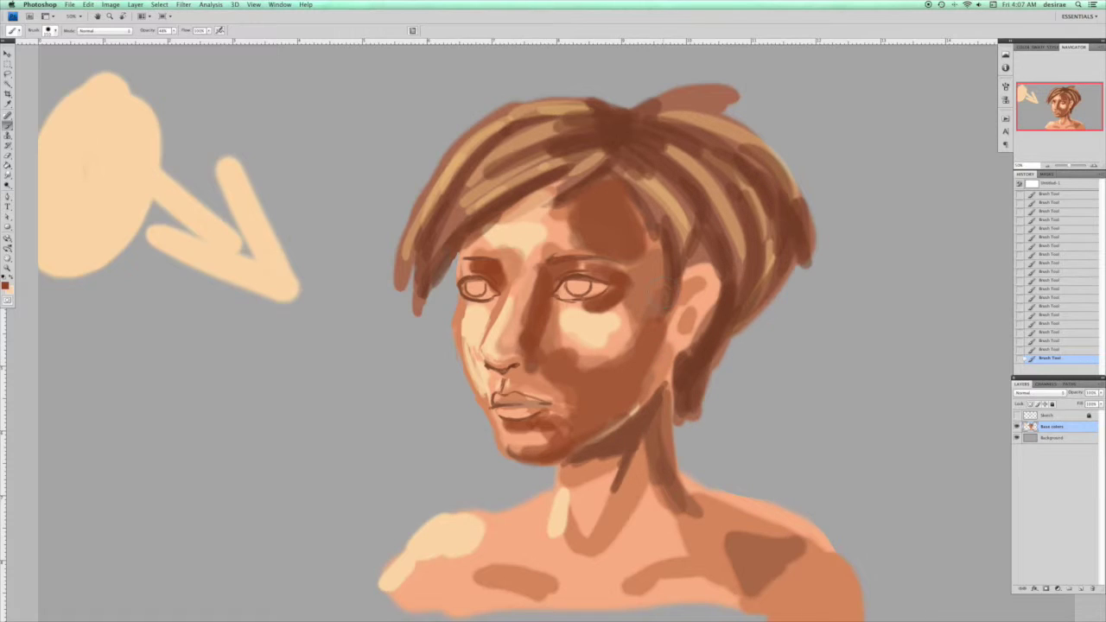
{"action": "mouse_move", "coordinate": [628, 320]}
{"action": "left_mouse_down"}
{"action": "mouse_move", "coordinate": [653, 242]}
{"action": "mouse_move", "coordinate": [651, 337]}
{"action": "left_mouse_up"}
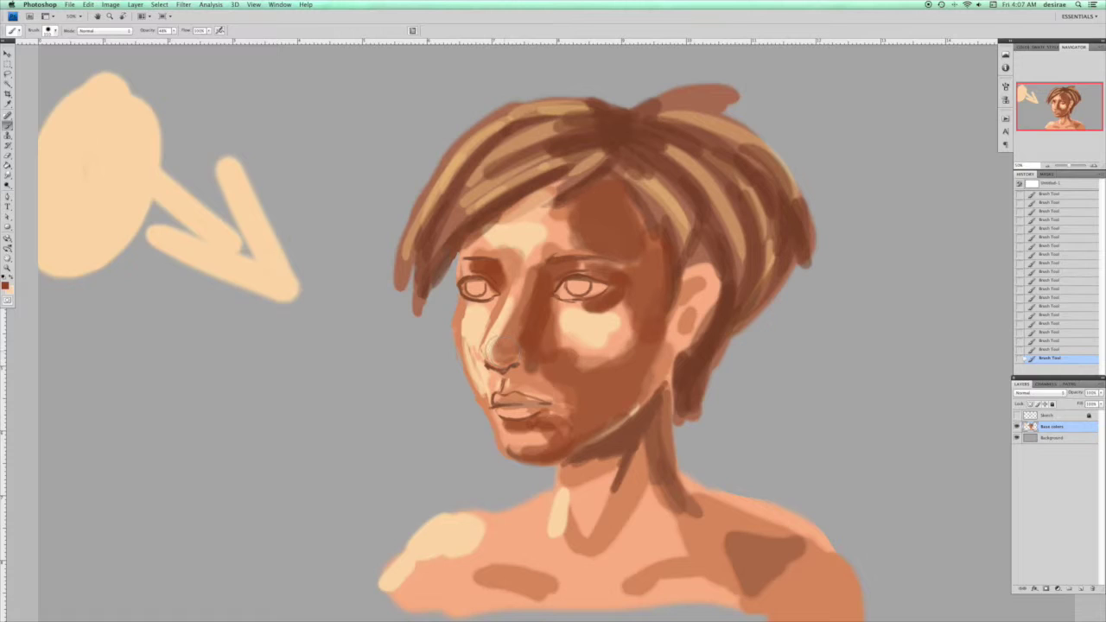
Deepen the shaded side of the nose and model the near nostril with brown tones sampled around it.
{"action": "left_click_drag", "start_coordinate": [522, 292], "coordinate": [527, 314]}
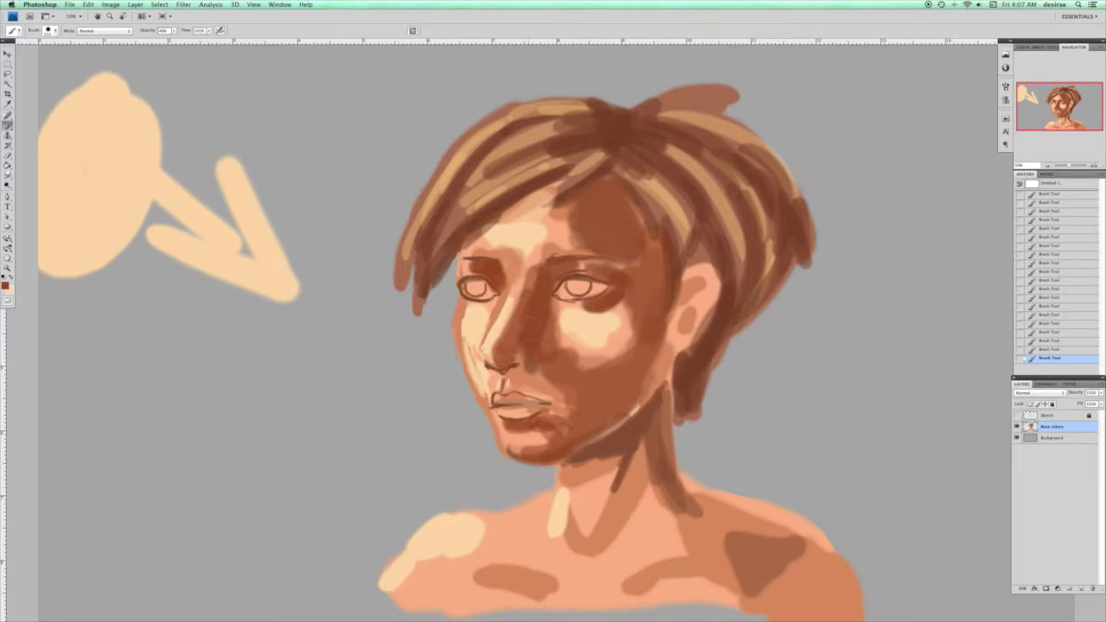
{"action": "left_click", "coordinate": [522, 355], "text": "alt"}
{"action": "left_click", "coordinate": [532, 333], "text": "alt"}
{"action": "left_click", "coordinate": [519, 354], "text": "alt"}
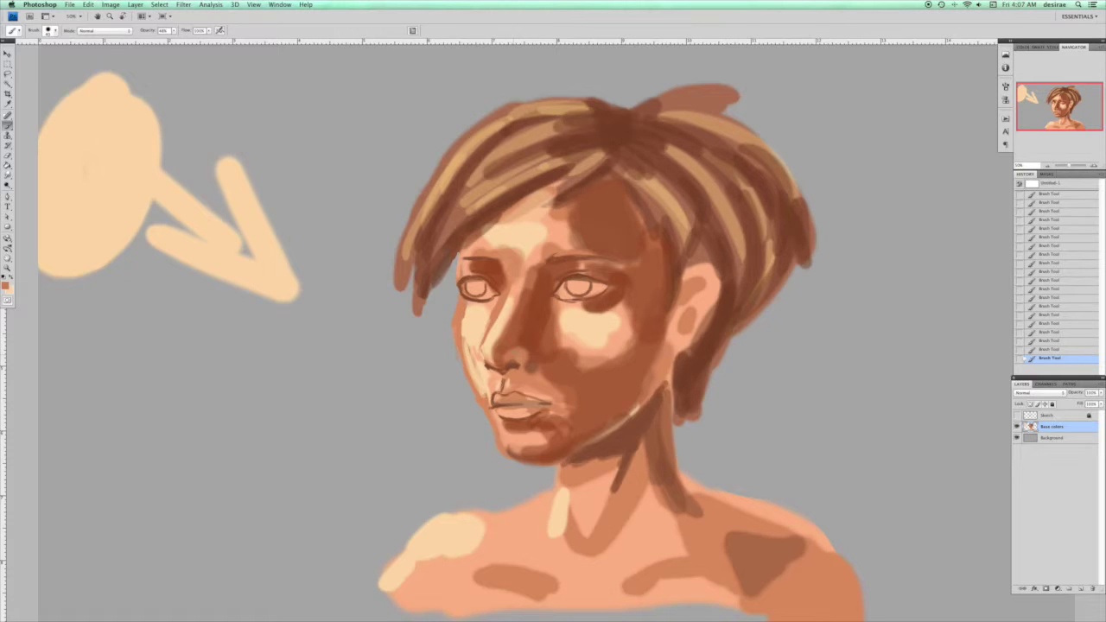
{"action": "left_click", "coordinate": [512, 336], "text": "alt"}
{"action": "left_click", "coordinate": [529, 365], "text": "alt"}
Refine the far edge and bridge of the nose with light and mid skin tones sampled beside it.
{"action": "left_click", "coordinate": [491, 306], "text": "alt"}
{"action": "mouse_move", "coordinate": [491, 323]}
{"action": "left_mouse_down"}
{"action": "mouse_move", "coordinate": [500, 306]}
{"action": "mouse_move", "coordinate": [489, 333]}
{"action": "left_mouse_up"}
{"action": "left_click", "coordinate": [505, 309], "text": "alt"}
{"action": "left_click_drag", "start_coordinate": [510, 291], "coordinate": [503, 309]}
{"action": "left_click", "coordinate": [495, 306], "text": "alt"}
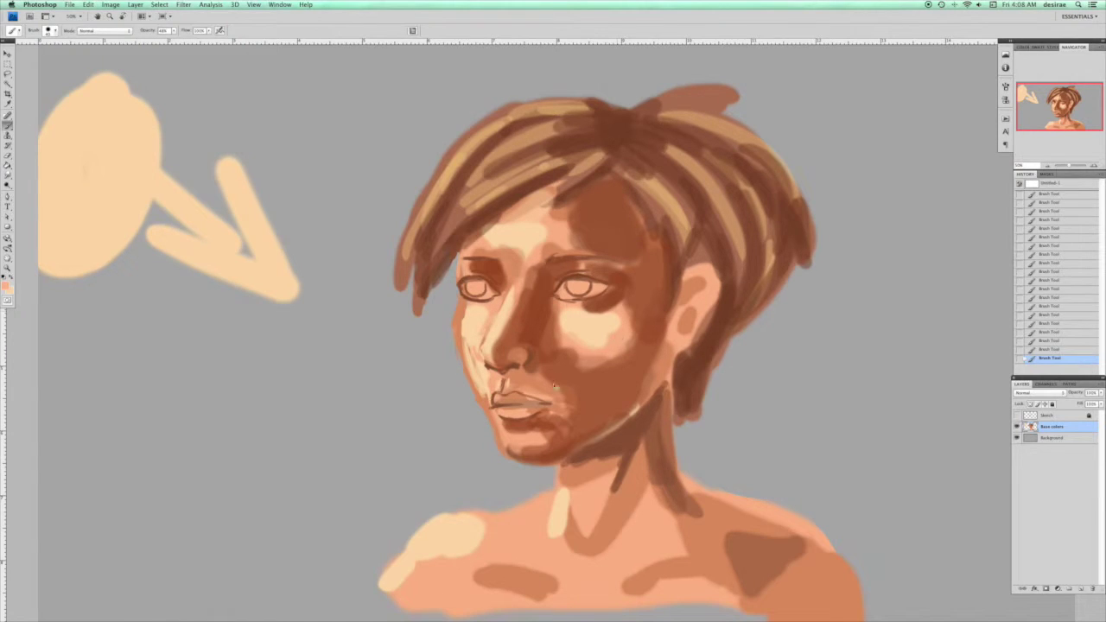
Duplicate the Base colors layer, keeping the name Base colors copy.
{"action": "key", "text": "l"}
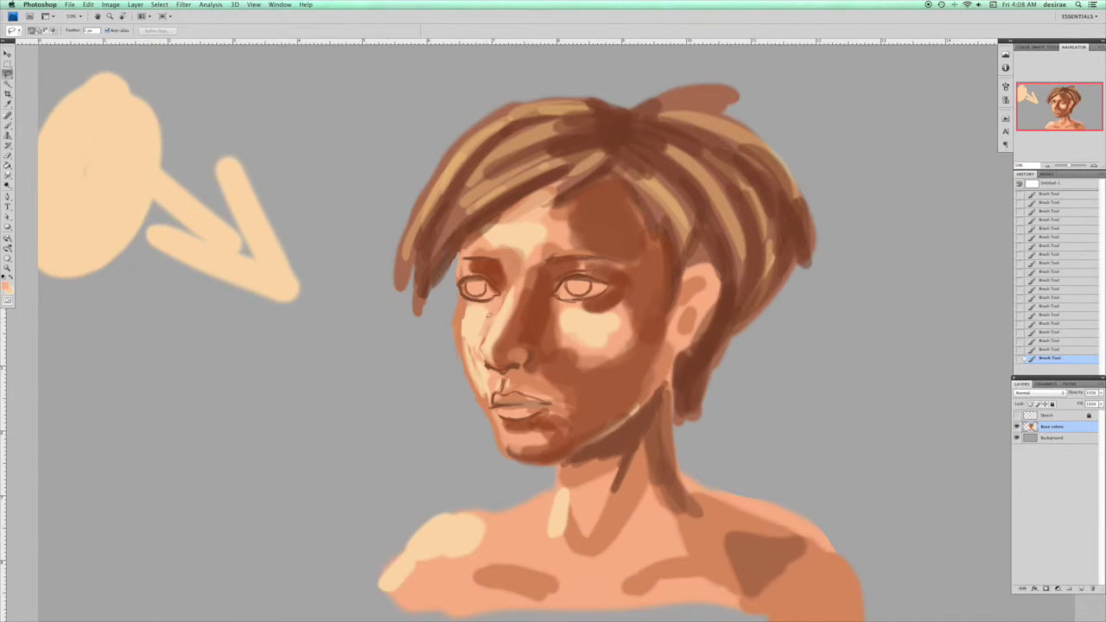
{"action": "right_click", "coordinate": [1042, 427]}
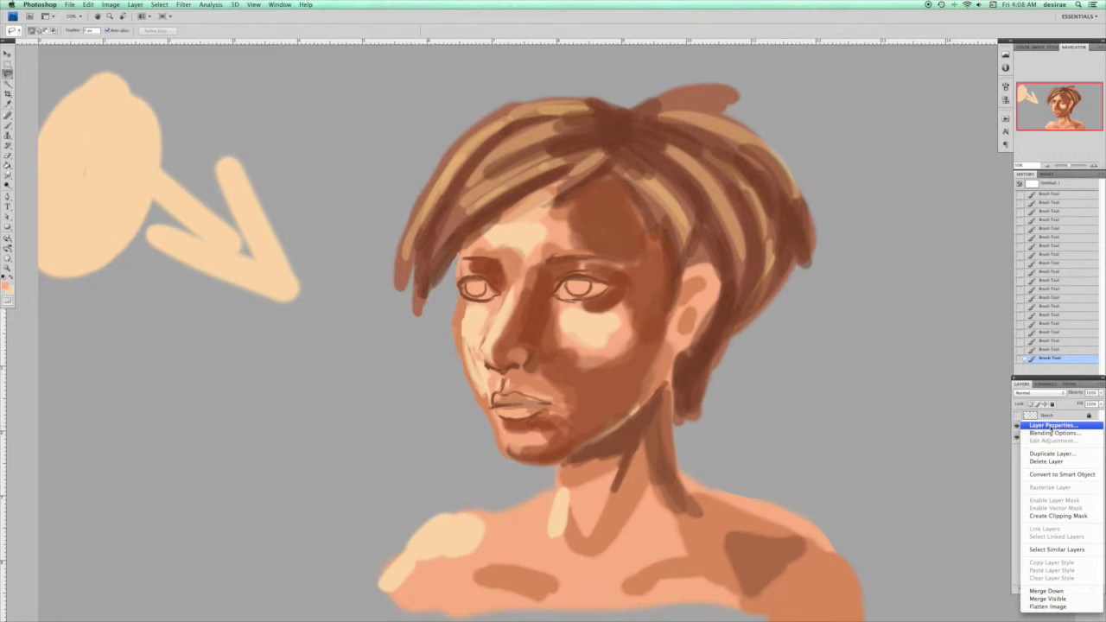
{"action": "left_click", "coordinate": [1051, 454]}
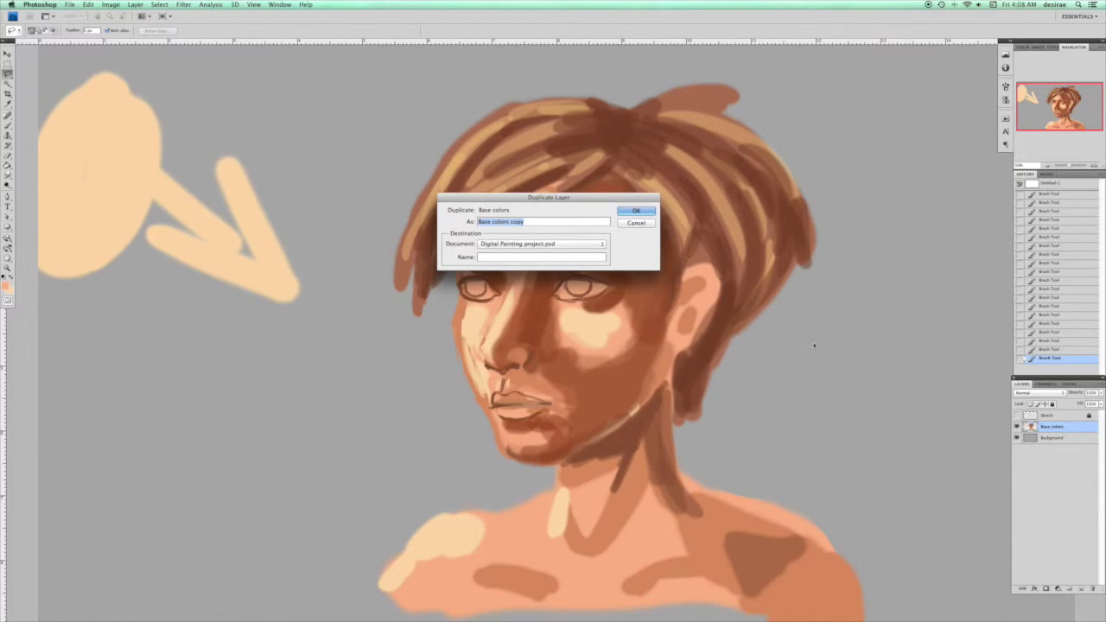
{"action": "left_click", "coordinate": [637, 212]}
Select the whole nose with a freehand Lasso outline and feather the selection by 10 pixels.
{"action": "mouse_move", "coordinate": [475, 321]}
{"action": "left_mouse_down"}
{"action": "mouse_move", "coordinate": [499, 376]}
{"action": "mouse_move", "coordinate": [537, 370]}
{"action": "mouse_move", "coordinate": [557, 342]}
{"action": "left_mouse_up"}
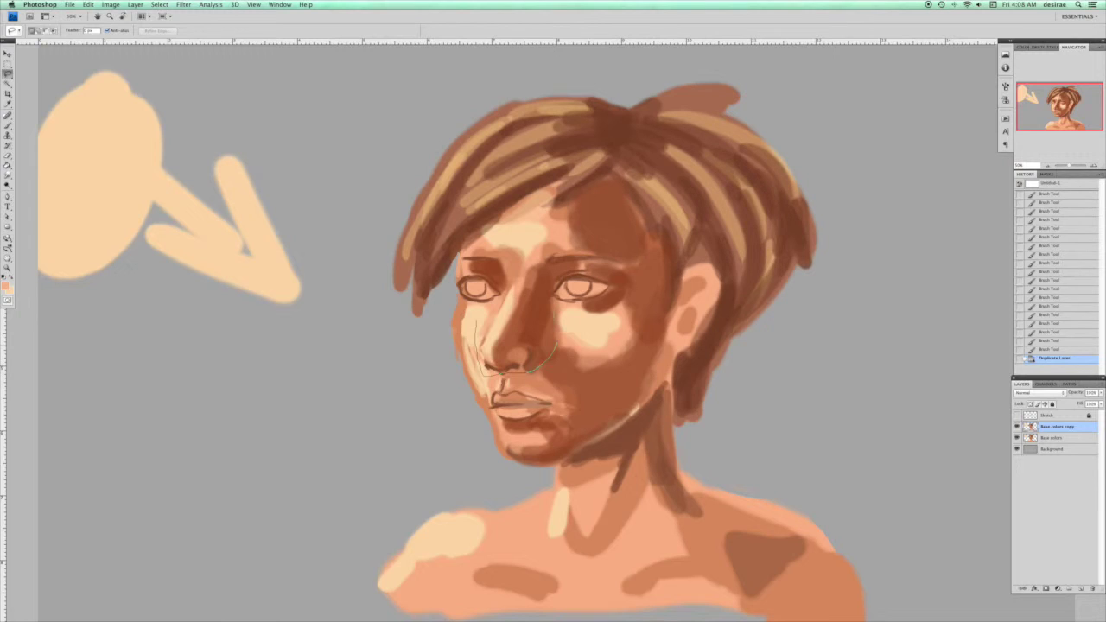
{"action": "left_click_drag", "start_coordinate": [484, 318], "coordinate": [481, 362]}
{"action": "mouse_move", "coordinate": [524, 278]}
{"action": "left_mouse_down"}
{"action": "mouse_move", "coordinate": [525, 321]}
{"action": "mouse_move", "coordinate": [500, 306]}
{"action": "mouse_move", "coordinate": [509, 302]}
{"action": "left_mouse_up"}
{"action": "right_click", "coordinate": [534, 303]}
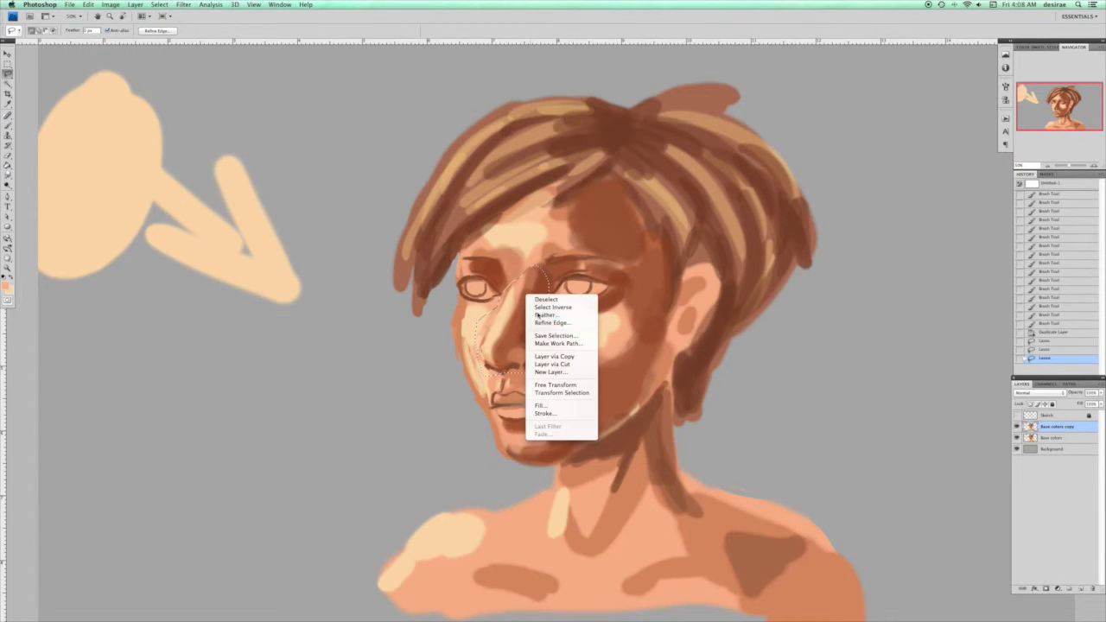
{"action": "left_click", "coordinate": [543, 316]}
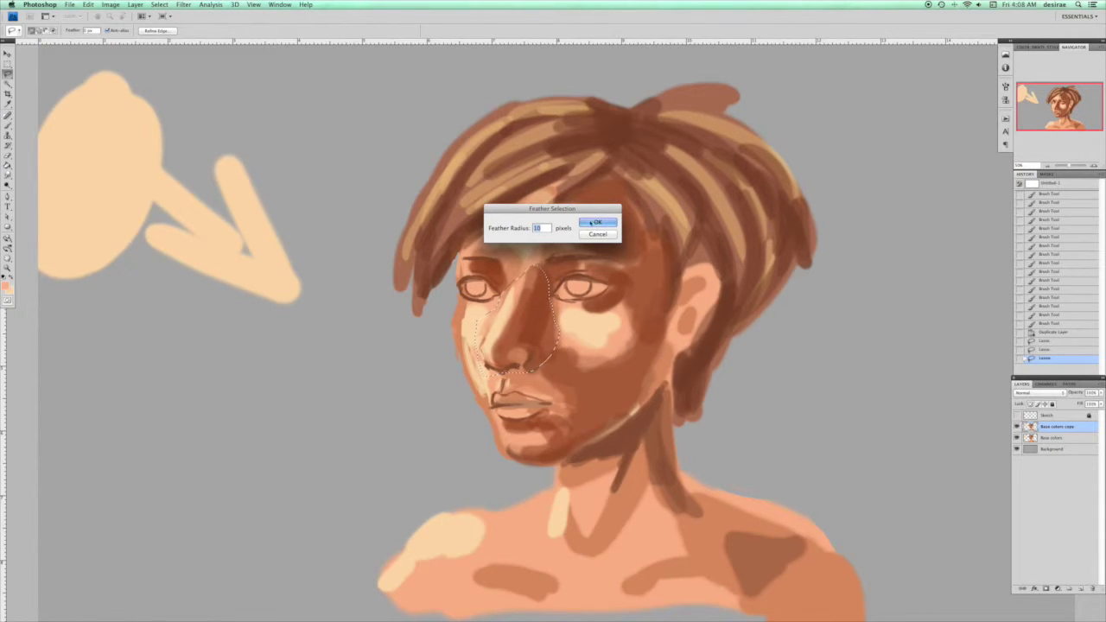
{"action": "key", "text": "Return"}
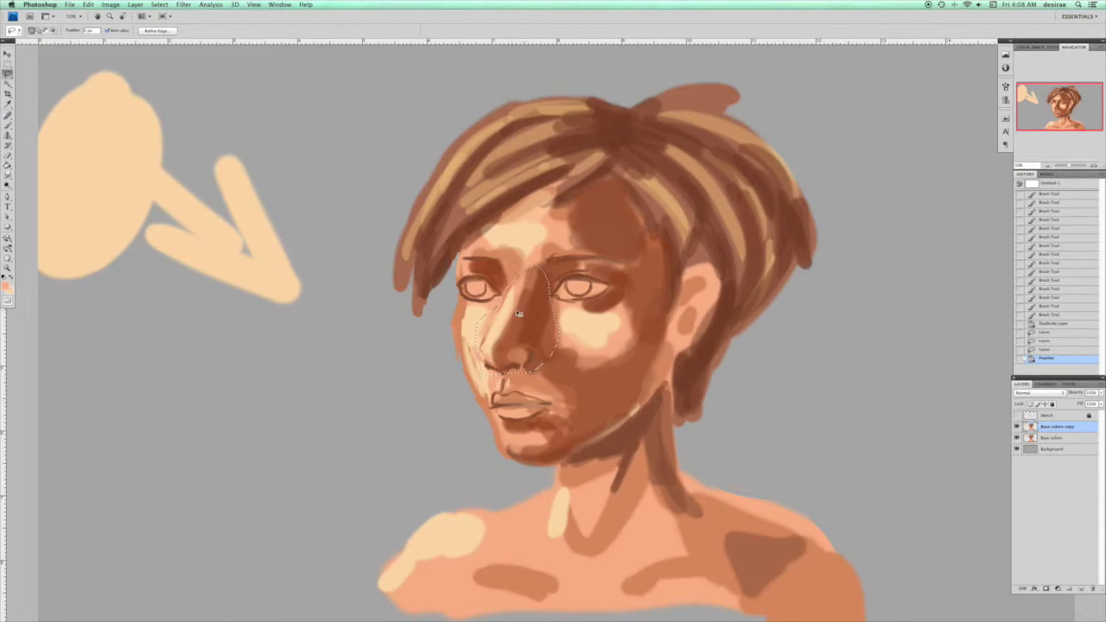
Warp the selected nose to lift and pull in its tip and nostril, and compare it with the unwarped version.
{"action": "right_click", "coordinate": [519, 313]}
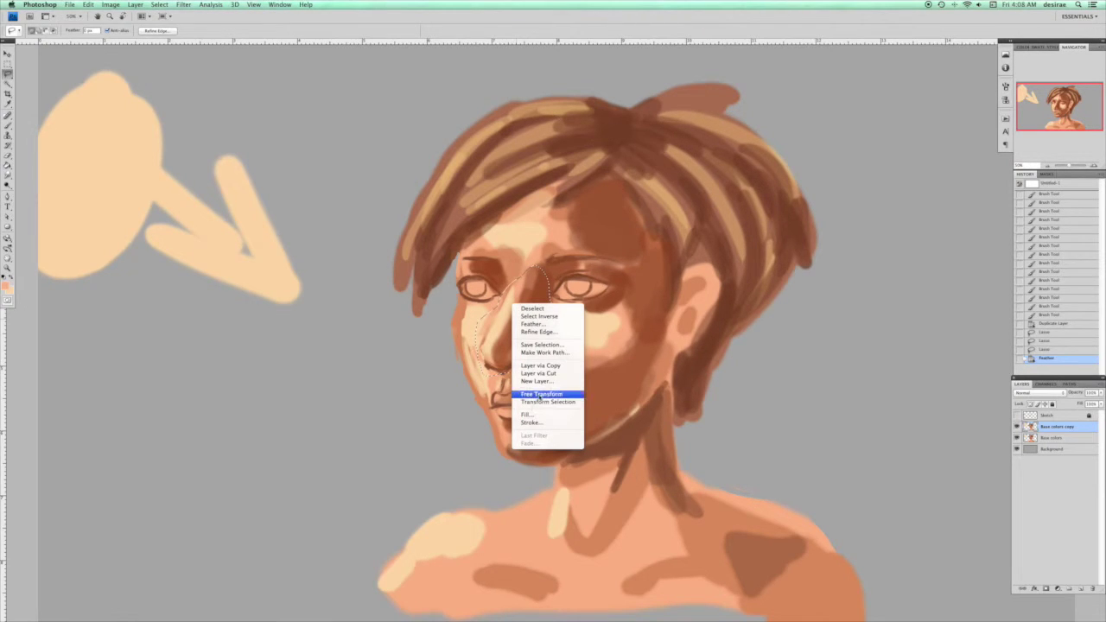
{"action": "left_click", "coordinate": [539, 395]}
{"action": "right_click", "coordinate": [521, 315]}
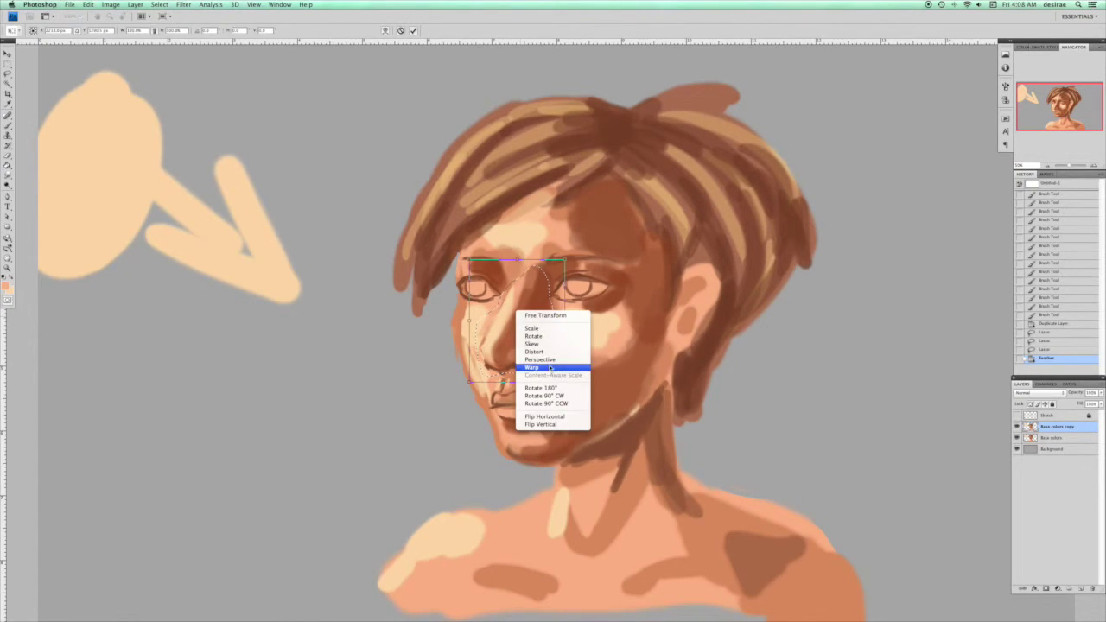
{"action": "left_click", "coordinate": [550, 368]}
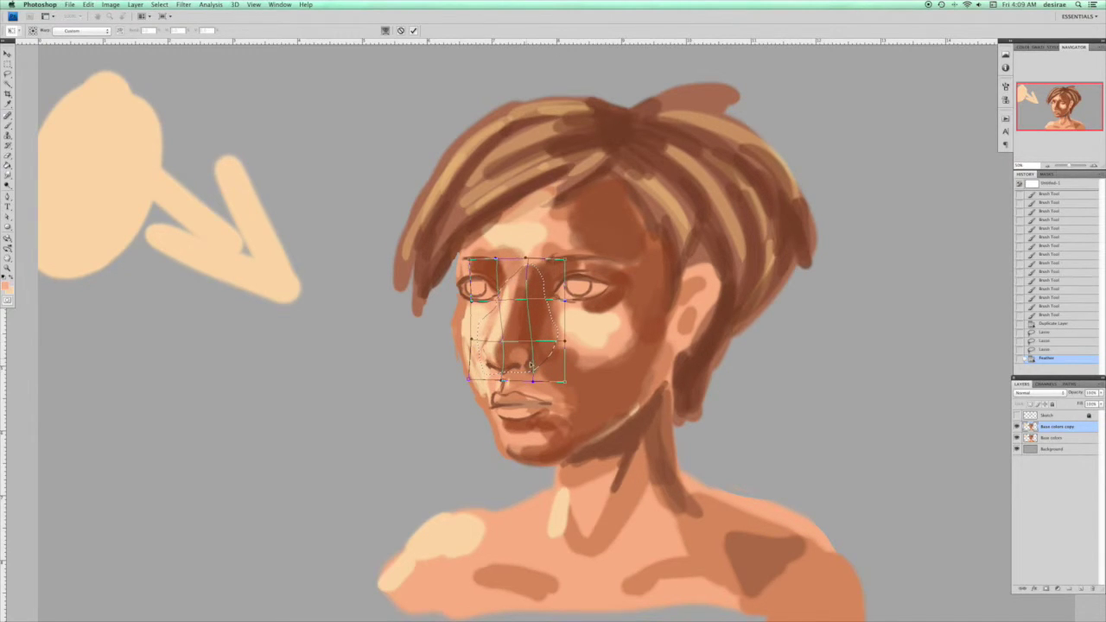
{"action": "left_click_drag", "start_coordinate": [505, 325], "coordinate": [507, 319]}
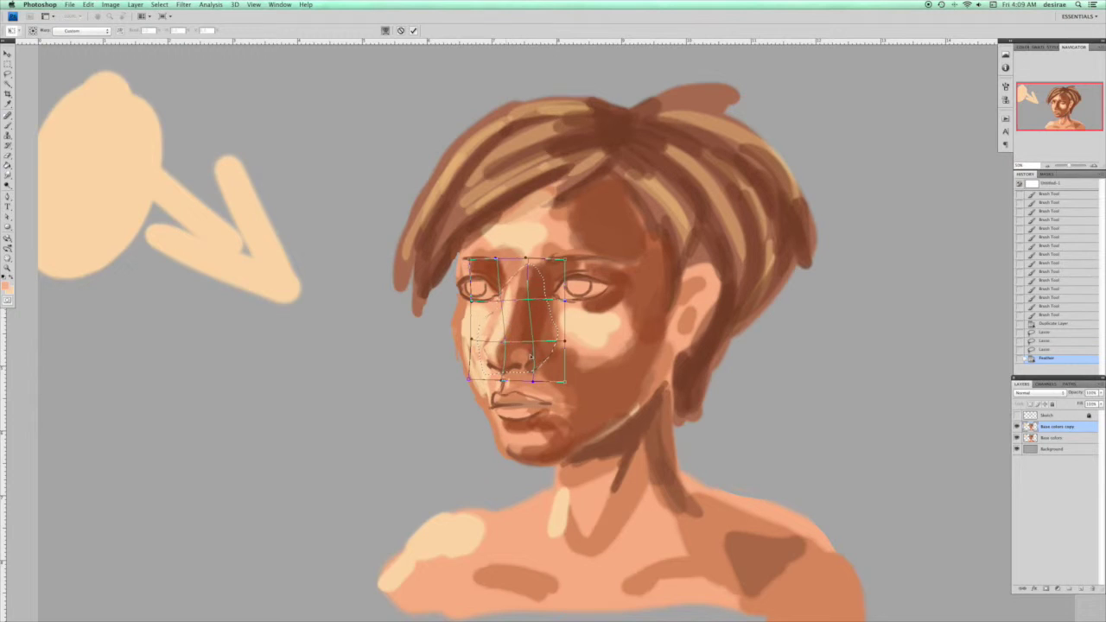
{"action": "left_click_drag", "start_coordinate": [539, 369], "coordinate": [542, 369]}
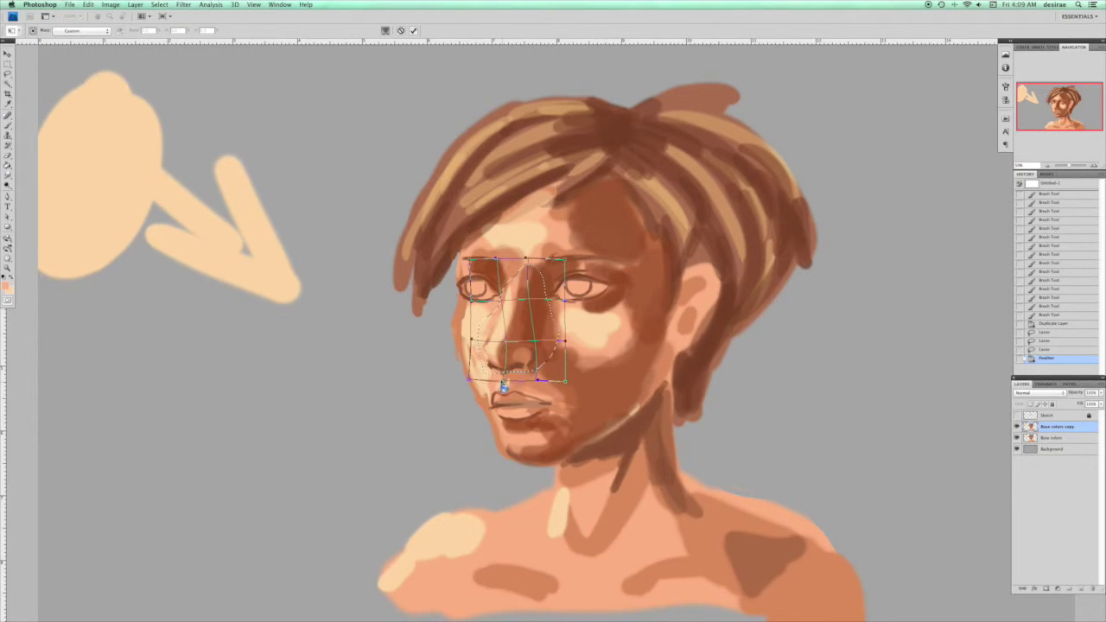
{"action": "left_click_drag", "start_coordinate": [482, 358], "coordinate": [485, 353]}
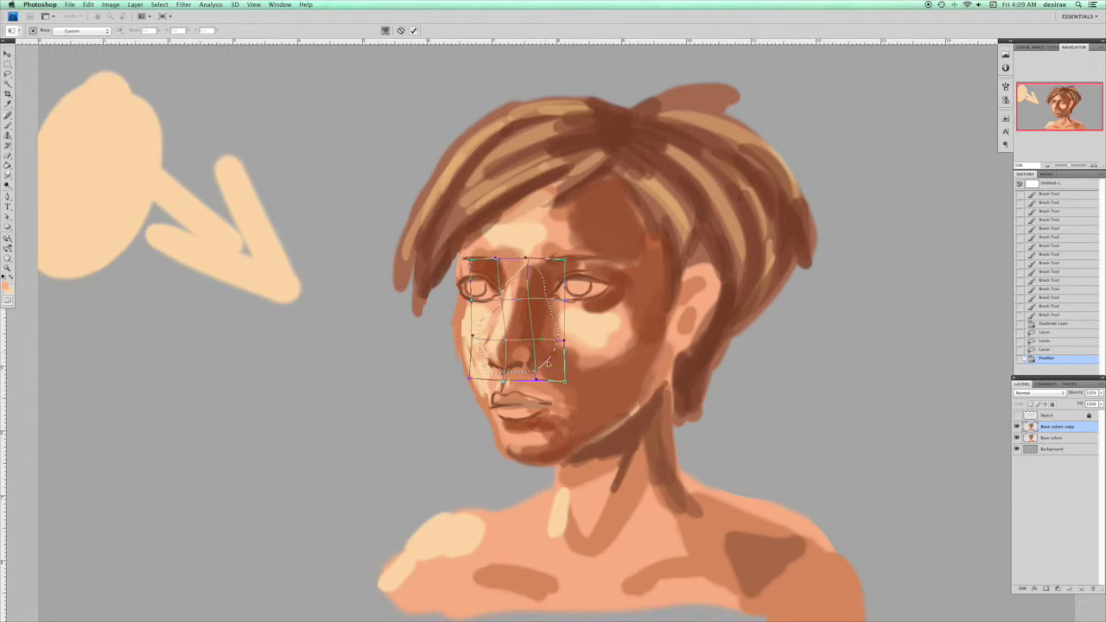
{"action": "key", "text": "Return"}
{"action": "key", "text": "super+z"}
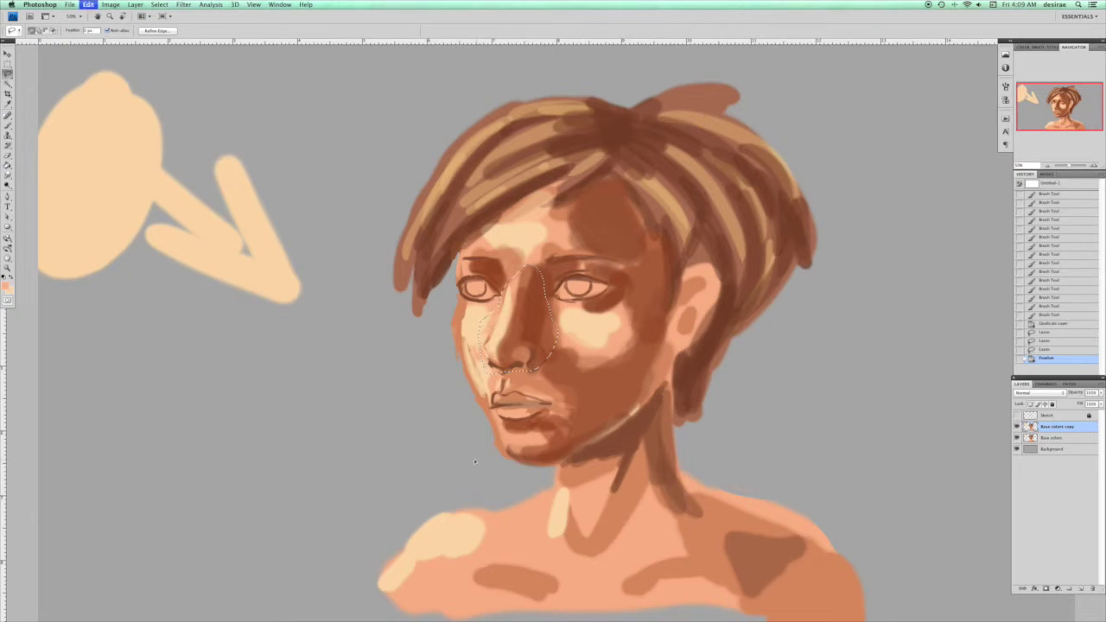
{"action": "key", "text": "super+z"}
Clear the nose selection and save the document.
{"action": "key", "text": "super+d"}
{"action": "key", "text": "super+s"}
Examine the whole portrait's proportions by flipping the canvas horizontally and toggling between mirrored and original views, ending on the original.
{"action": "key", "text": "super+minus"}
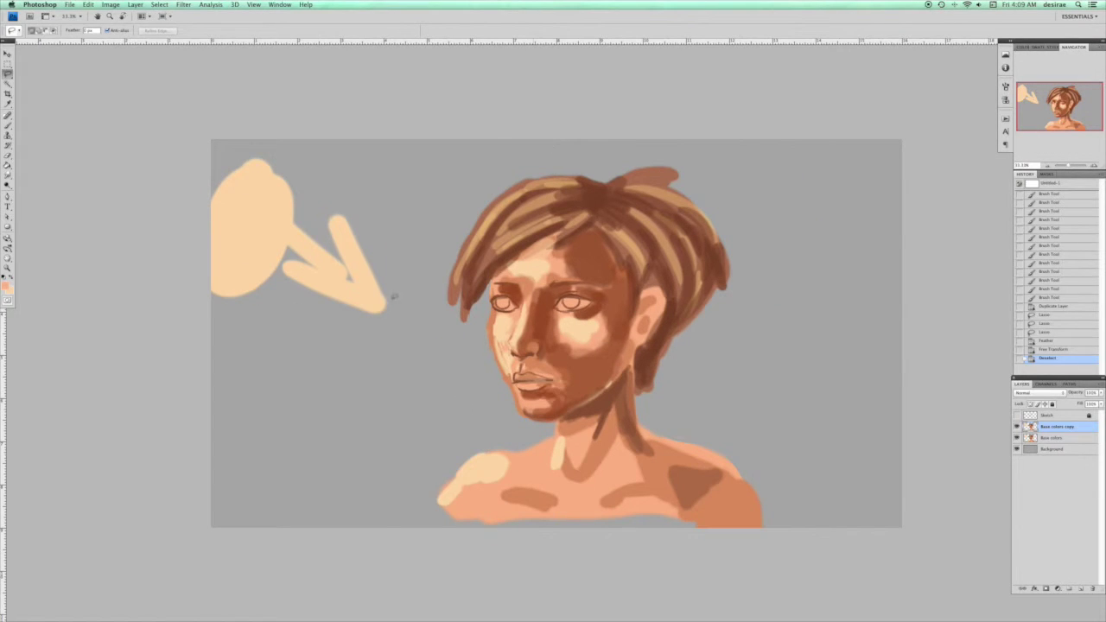
{"action": "left_click", "coordinate": [117, 4]}
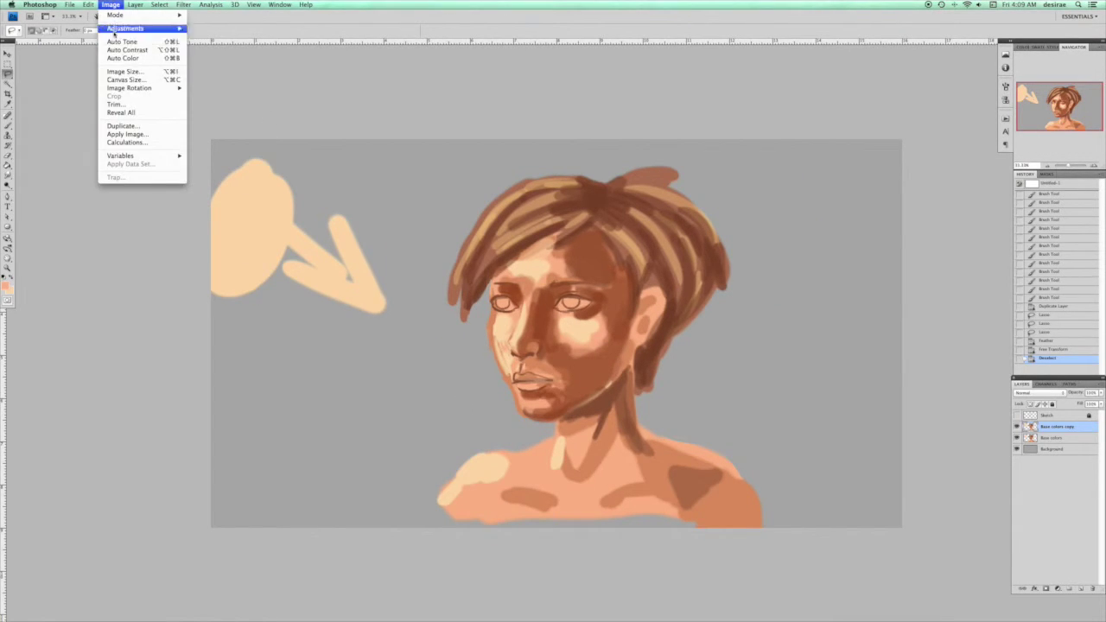
{"action": "mouse_move", "coordinate": [130, 89]}
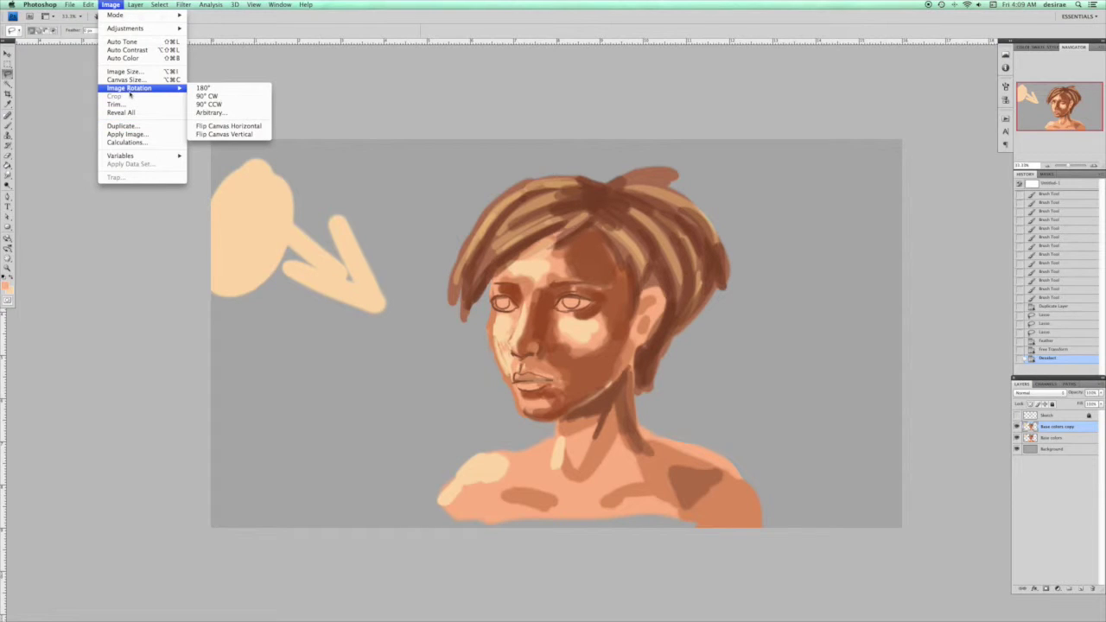
{"action": "left_click", "coordinate": [230, 130]}
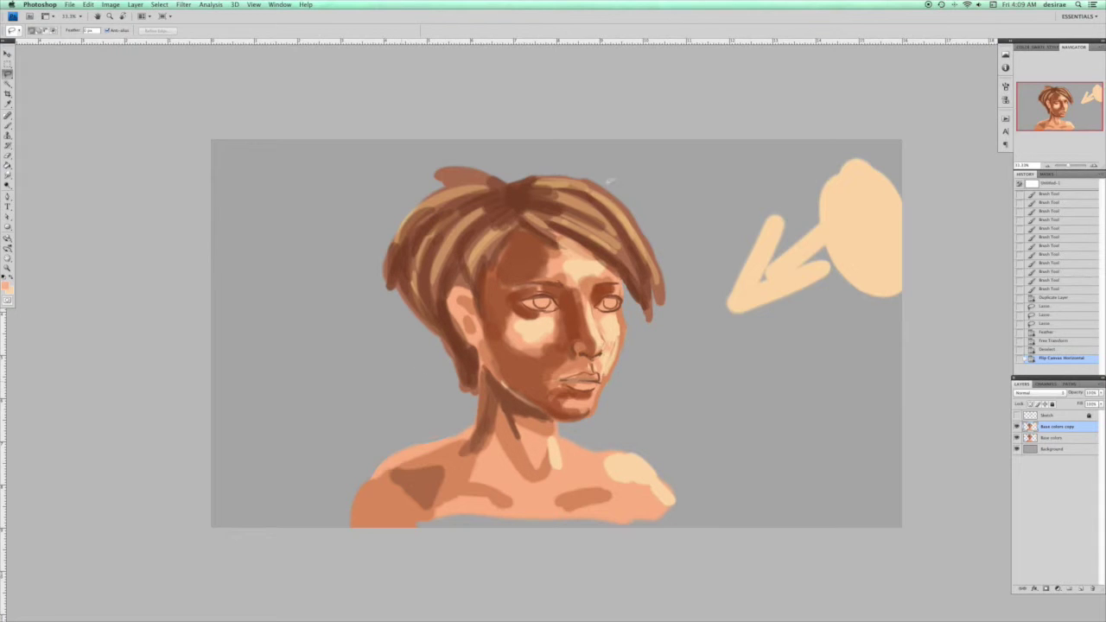
{"action": "key", "text": "cmd+z"}
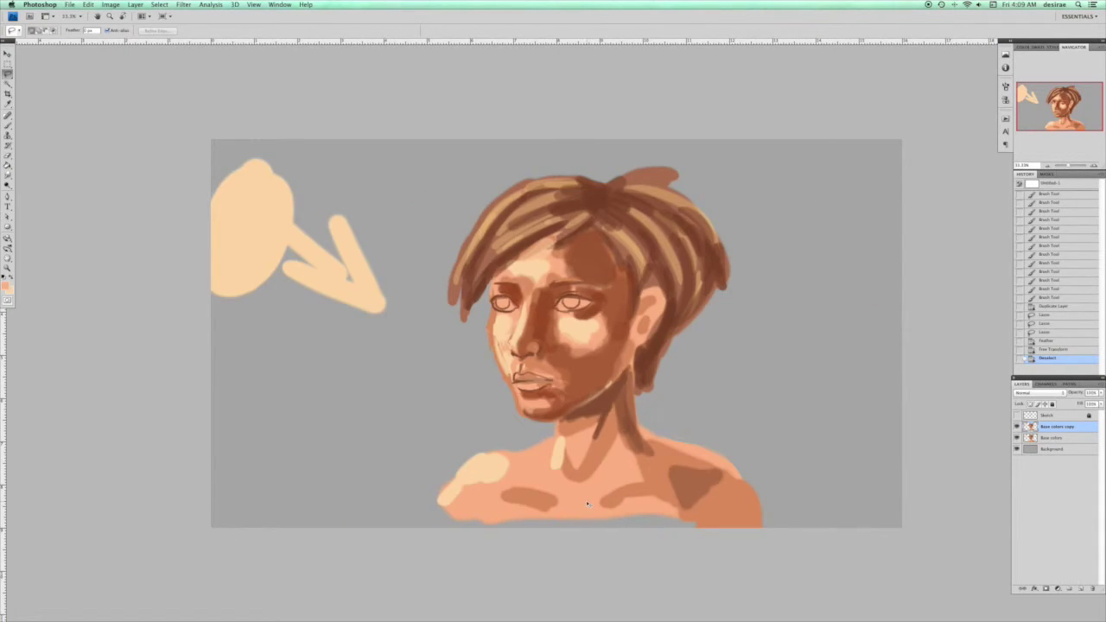
{"action": "key", "text": "cmd+z"}
{"action": "key", "text": "super+z"}
{"action": "key", "text": "super+z"}
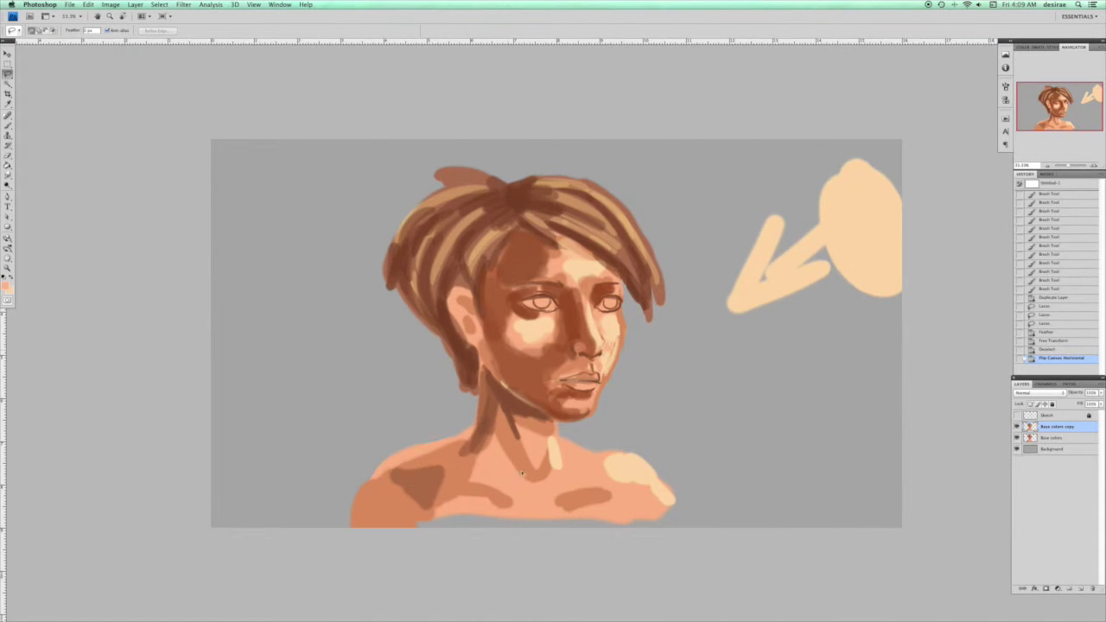
{"action": "key", "text": "super+z"}
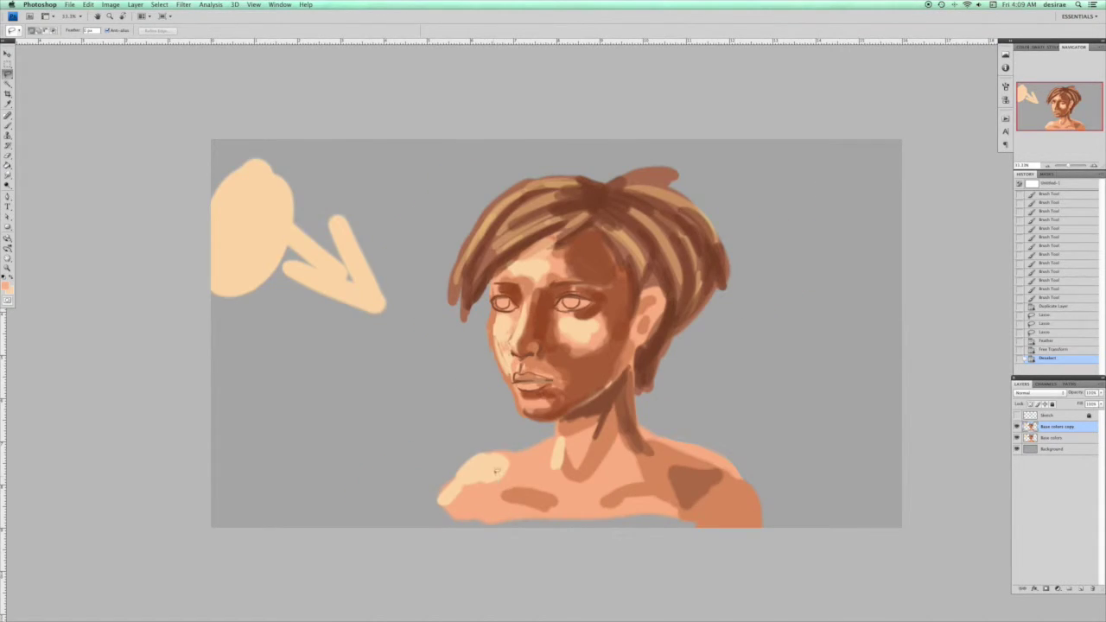
{"action": "key", "text": "super+plus"}
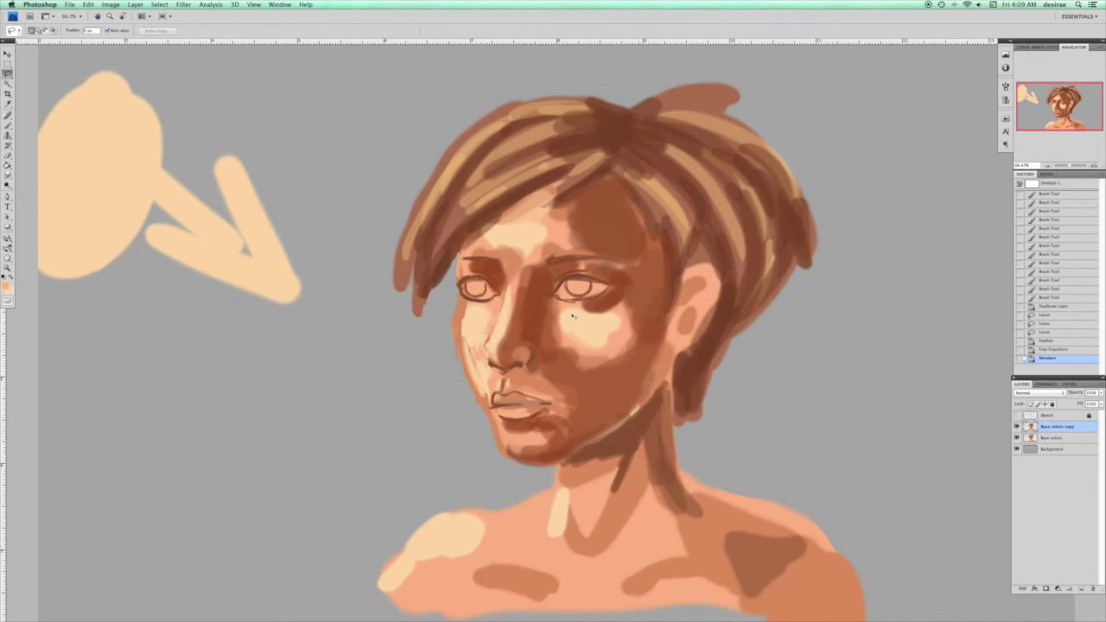
Clip the Base colors copy layer to the Base colors layer with a clipping mask.
{"action": "key", "text": "super+plus"}
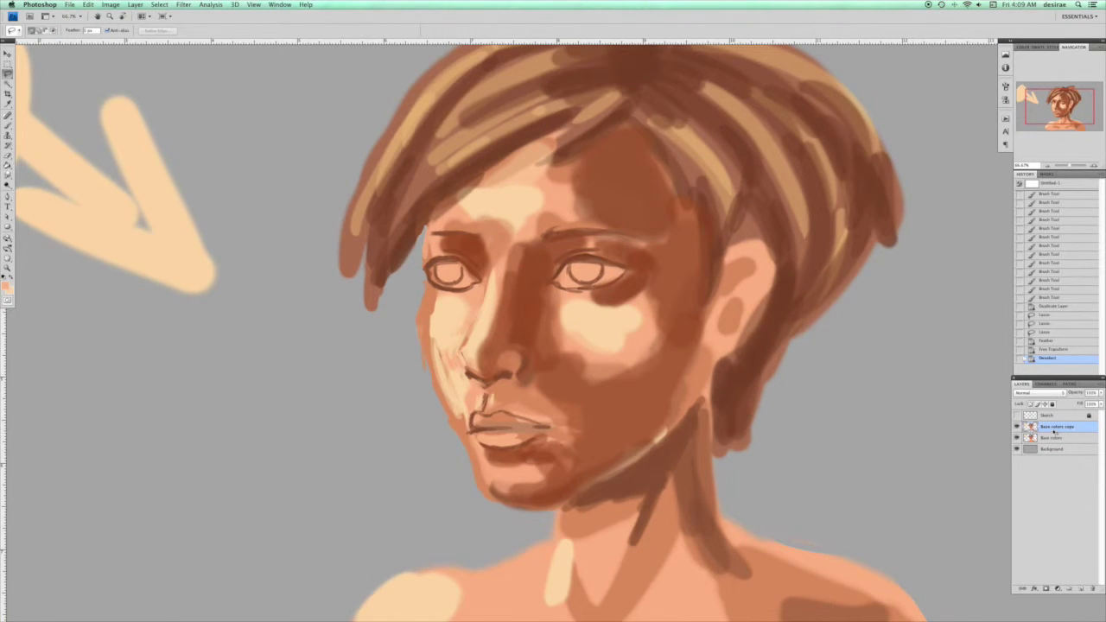
{"action": "right_click", "coordinate": [1058, 430]}
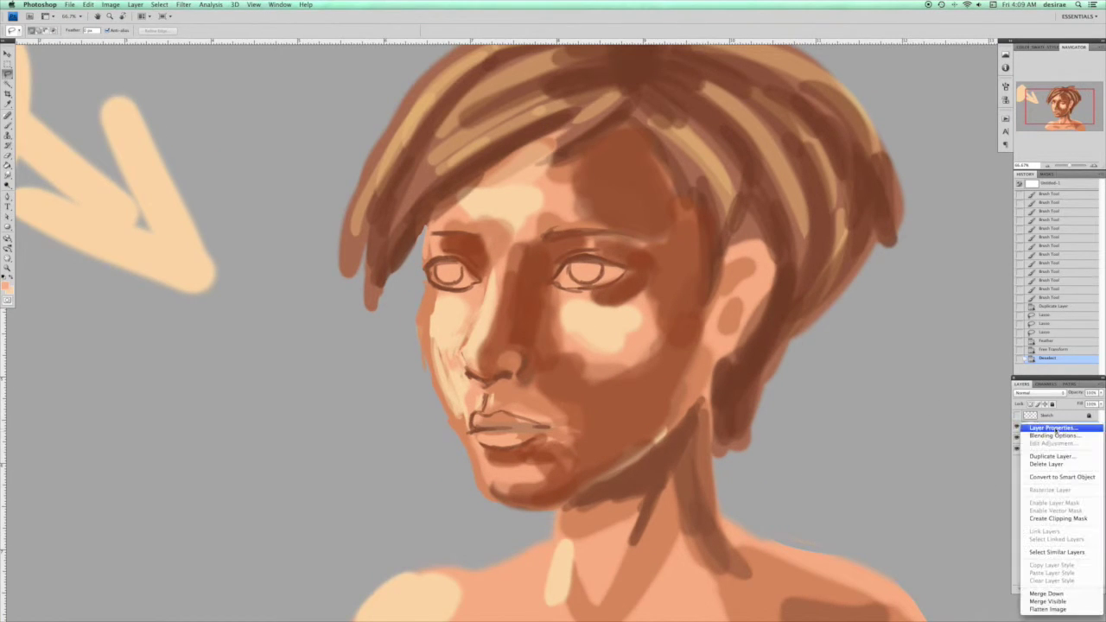
{"action": "left_click", "coordinate": [1048, 522]}
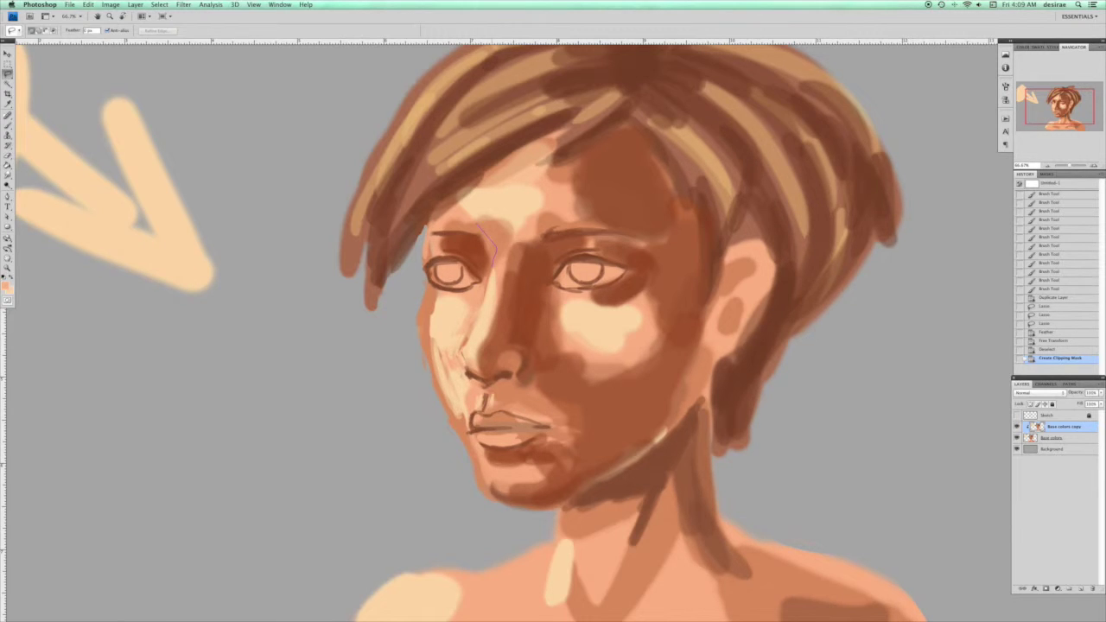
Select the far eye and its brow with a freehand Lasso outline and feather the selection.
{"action": "left_click_drag", "start_coordinate": [477, 297], "coordinate": [437, 304]}
{"action": "left_click_drag", "start_coordinate": [425, 226], "coordinate": [453, 217]}
{"action": "right_click", "coordinate": [517, 206]}
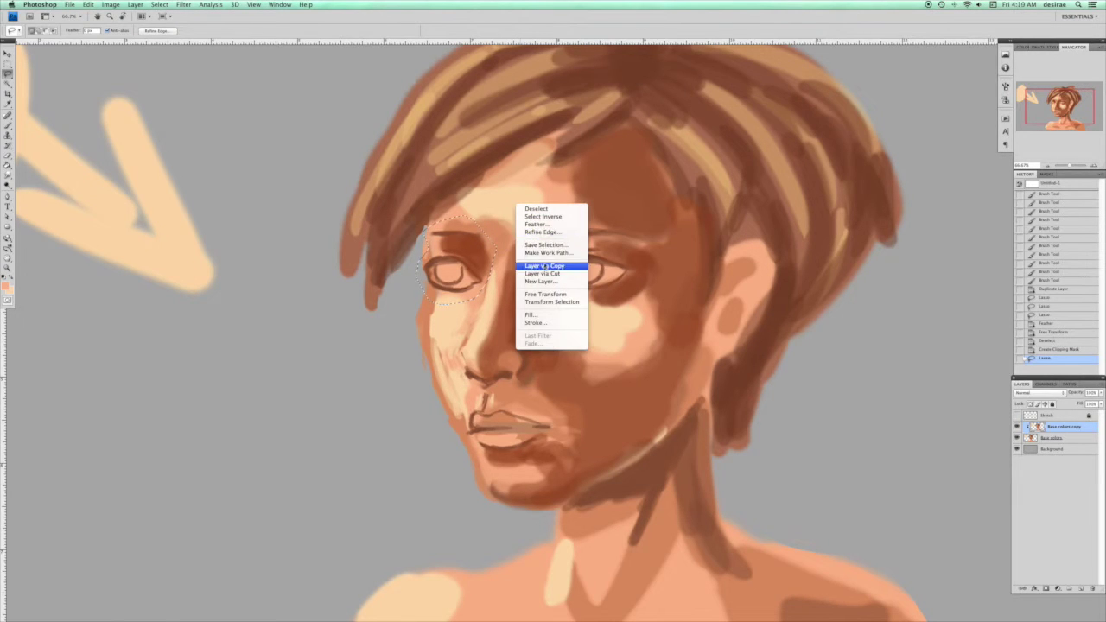
{"action": "left_click", "coordinate": [538, 224]}
{"action": "key", "text": "Return"}
Transform the selected far eye and brow to adjust their shape, and apply the transformation.
{"action": "key", "text": "super+t"}
{"action": "left_click_drag", "start_coordinate": [508, 276], "coordinate": [503, 259]}
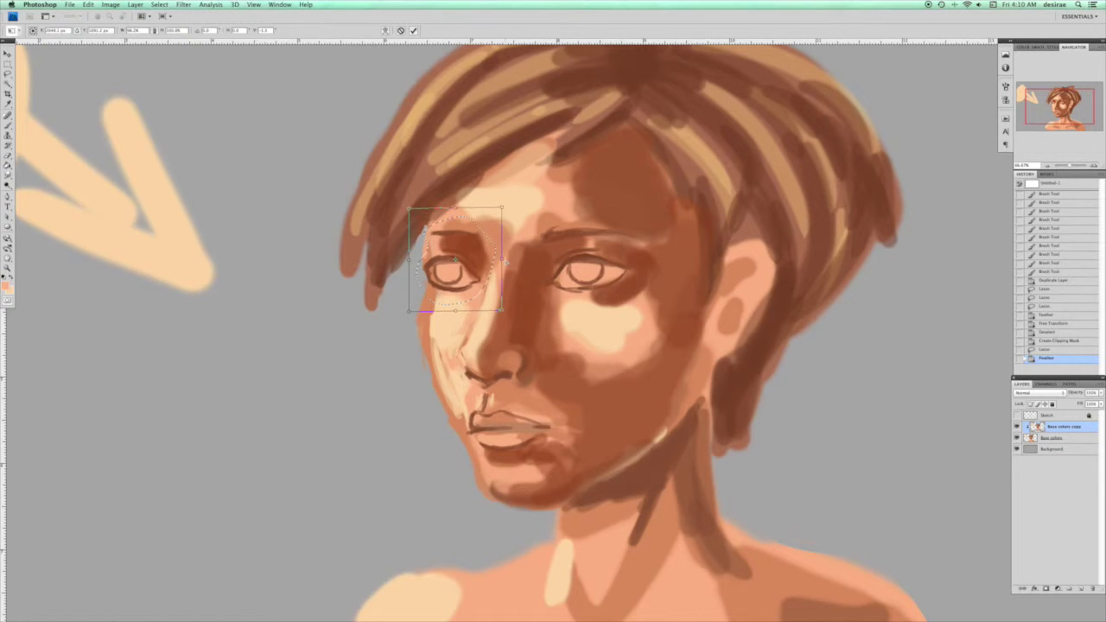
{"action": "right_click", "coordinate": [461, 281]}
{"action": "left_click", "coordinate": [474, 332]}
{"action": "left_click_drag", "start_coordinate": [437, 290], "coordinate": [458, 303]}
{"action": "key", "text": "Return"}
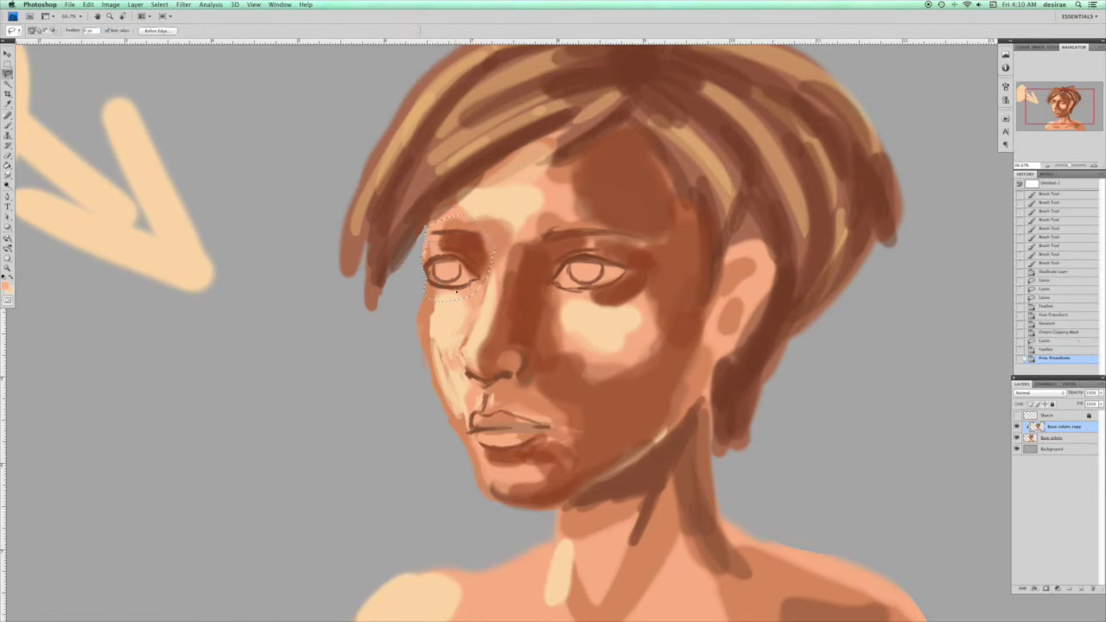
Move the selected far eye slightly inward toward the nose and clear the selection.
{"action": "key", "text": "super+minus"}
{"action": "key", "text": "super+minus"}
{"action": "key", "text": "super+minus"}
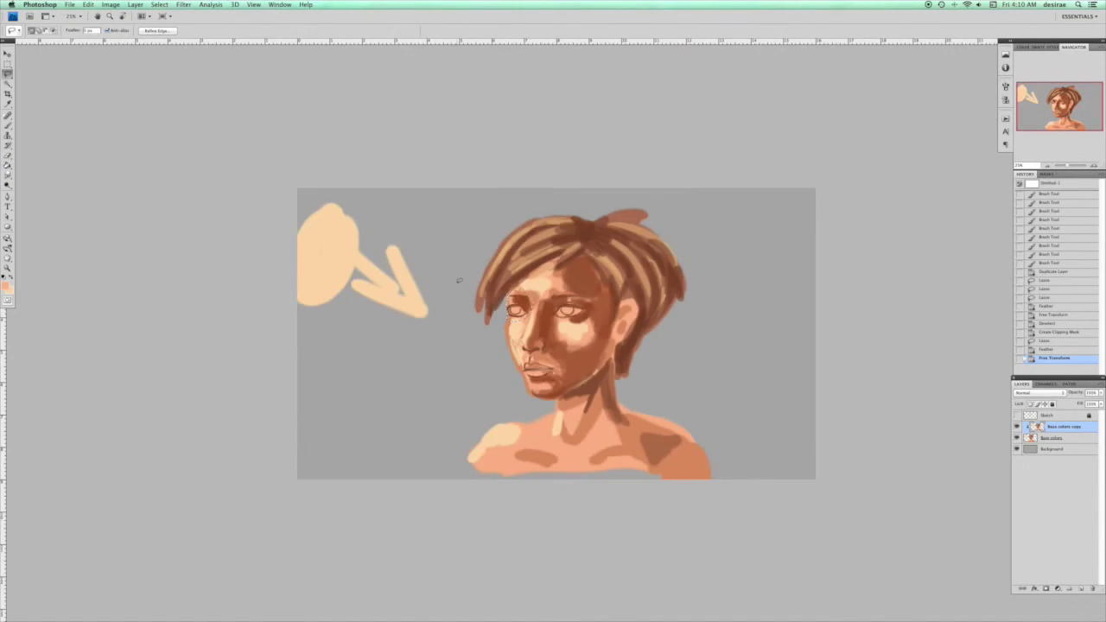
{"action": "key", "text": "super+d"}
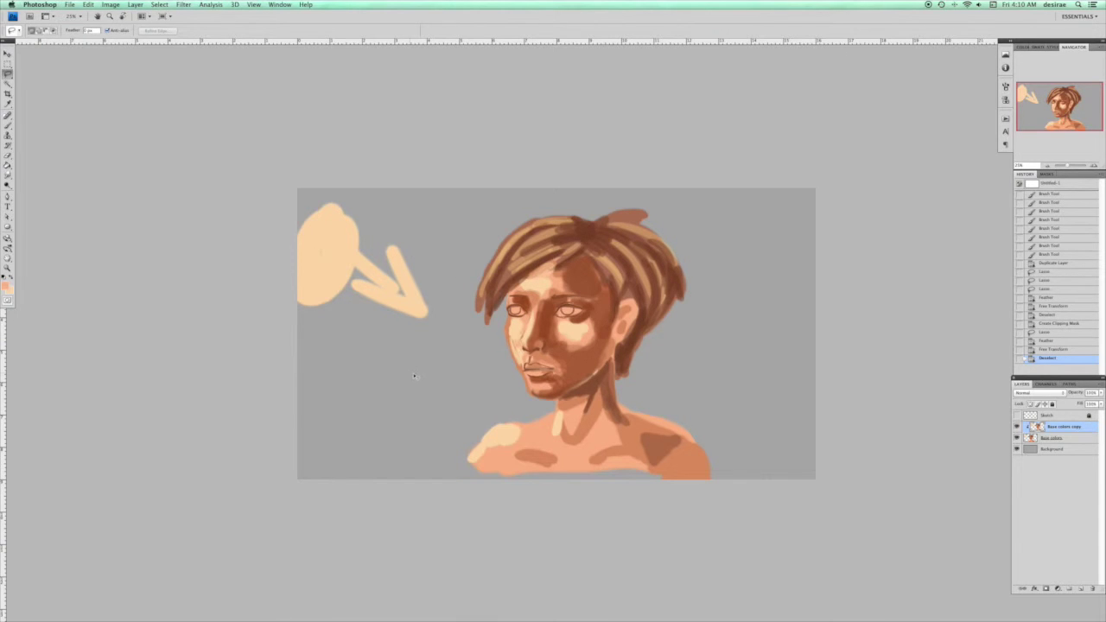
{"action": "key", "text": "super+z"}
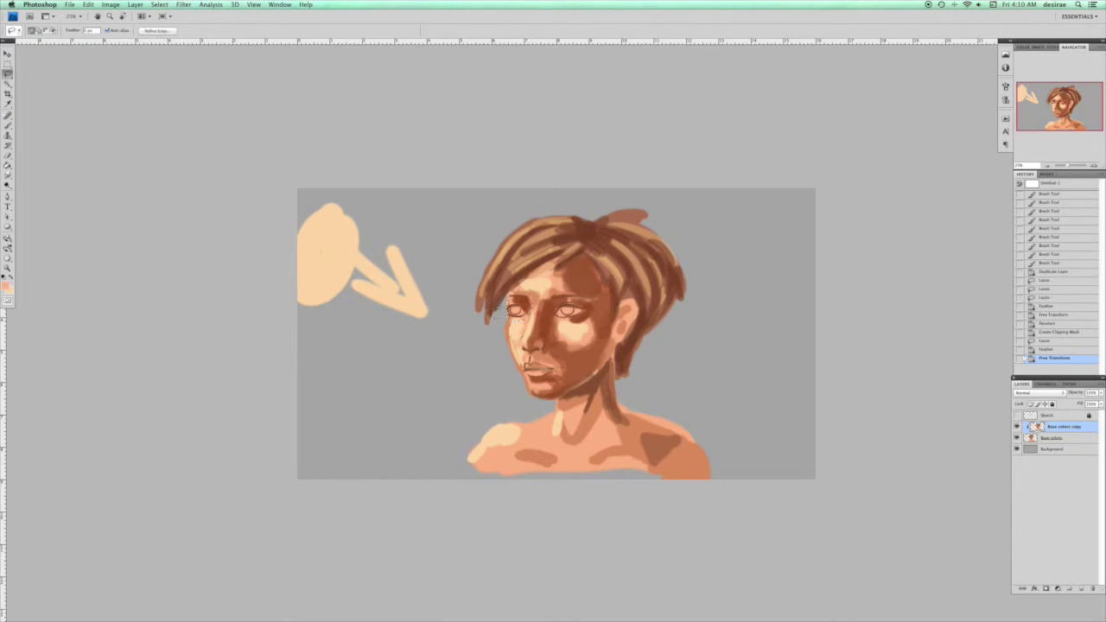
{"action": "key", "text": "super+plus"}
{"action": "key", "text": "super+plus"}
{"action": "left_click_drag", "start_coordinate": [497, 285], "coordinate": [505, 289]}
{"action": "key", "text": "super+d"}
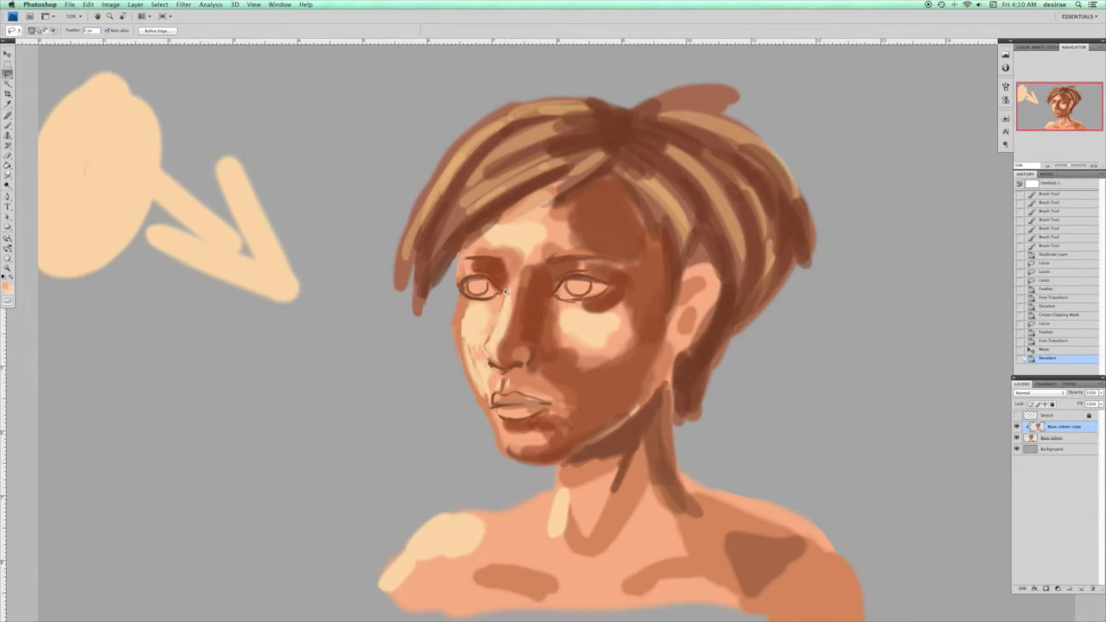
{"action": "key", "text": "super+minus"}
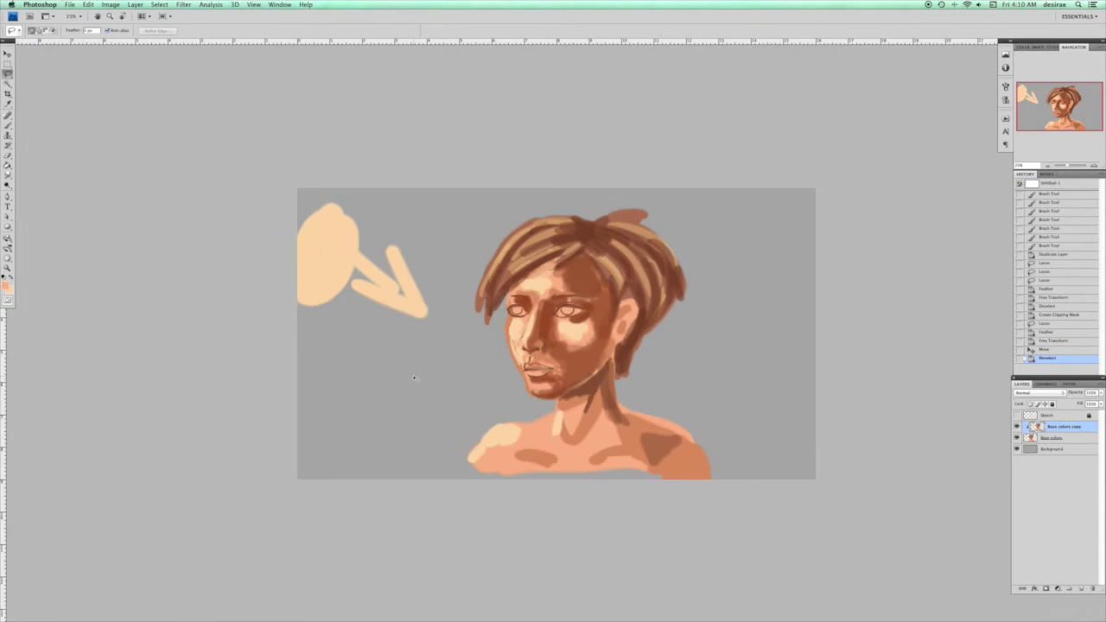
Sample a reddish brown from the face and paint a cast shadow on the forehead beneath the swept fringe.
{"action": "key", "text": "super+plus"}
{"action": "key", "text": "b"}
{"action": "left_click", "coordinate": [498, 268], "text": "alt"}
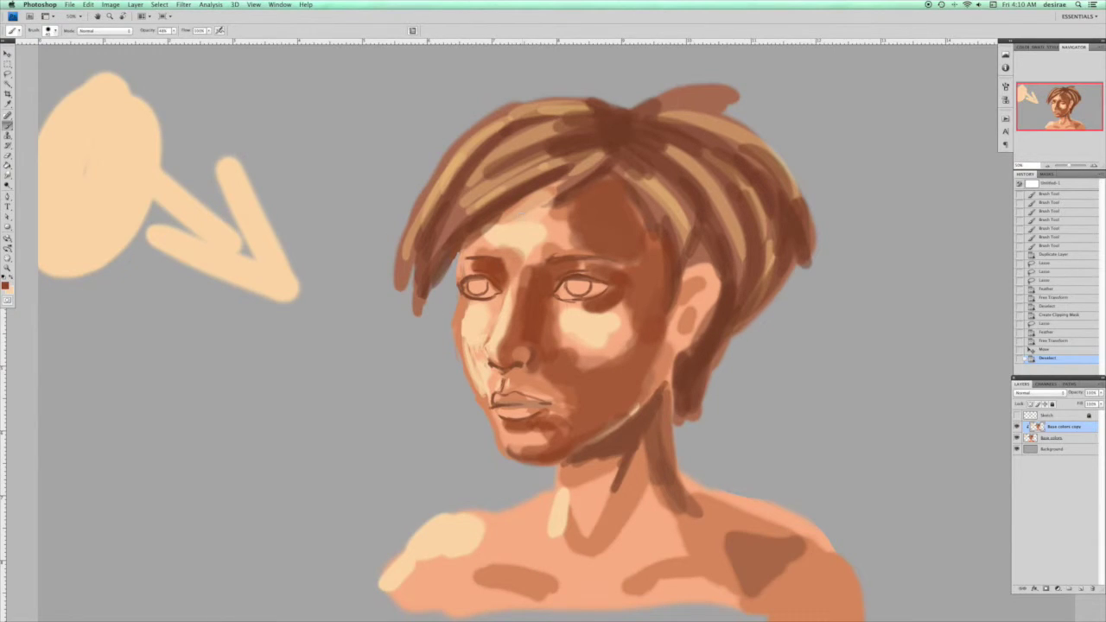
{"action": "mouse_move", "coordinate": [463, 251]}
{"action": "left_mouse_down"}
{"action": "mouse_move", "coordinate": [574, 178]}
{"action": "mouse_move", "coordinate": [479, 229]}
{"action": "mouse_move", "coordinate": [572, 178]}
{"action": "left_mouse_up"}
{"action": "left_click_drag", "start_coordinate": [479, 230], "coordinate": [563, 185]}
{"action": "left_click_drag", "start_coordinate": [502, 214], "coordinate": [573, 180]}
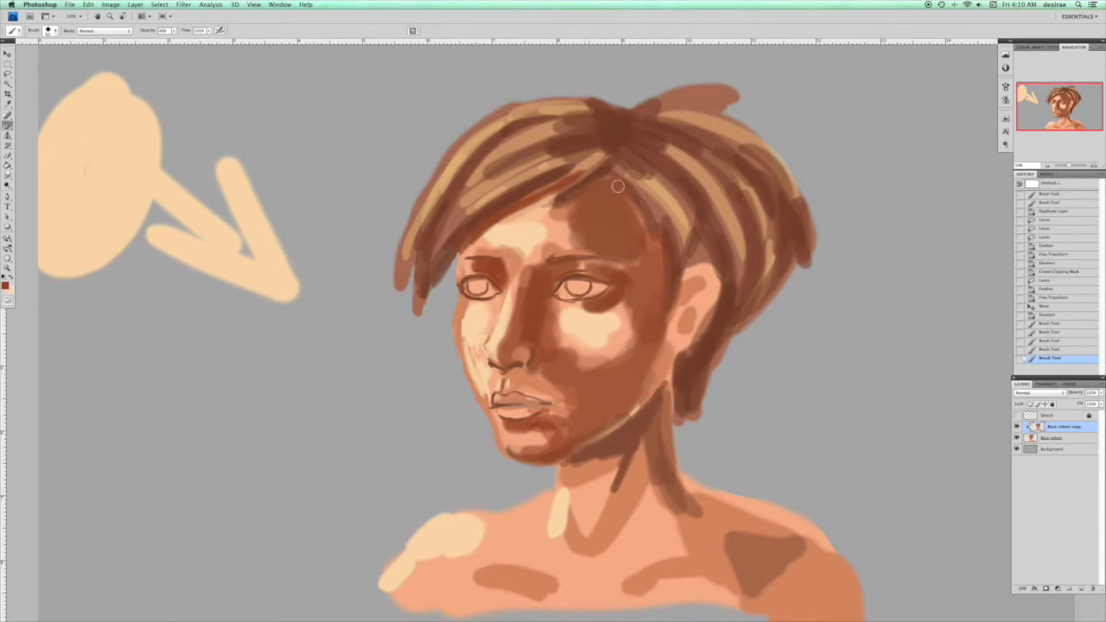
{"action": "left_click_drag", "start_coordinate": [548, 207], "coordinate": [581, 185]}
{"action": "left_click_drag", "start_coordinate": [562, 199], "coordinate": [610, 181]}
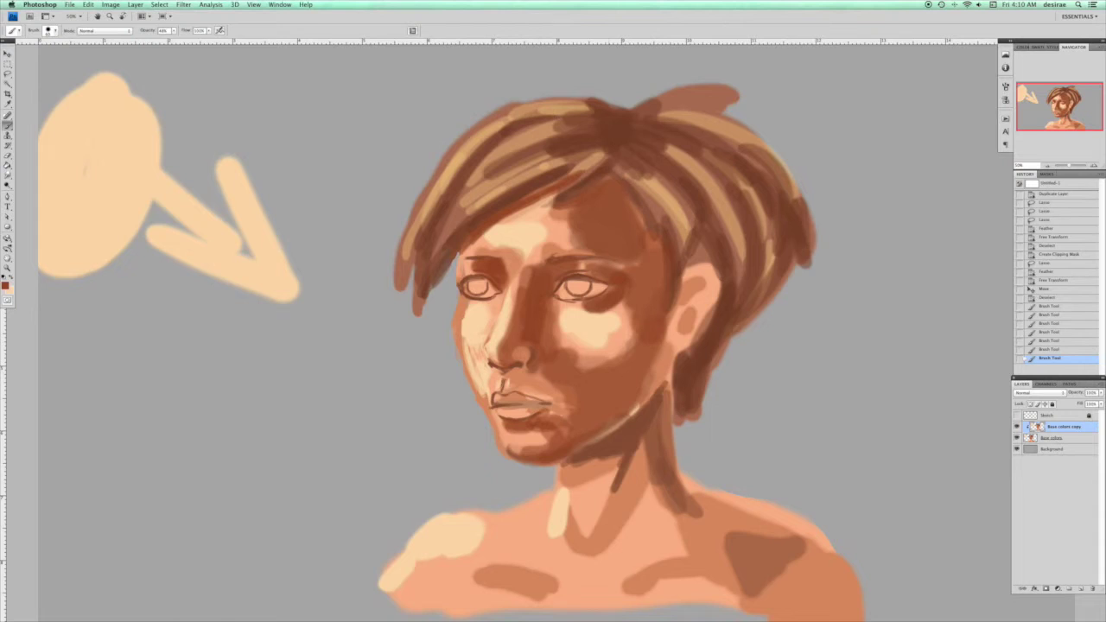
{"action": "left_click", "coordinate": [566, 207]}
{"action": "left_click_drag", "start_coordinate": [614, 176], "coordinate": [581, 192]}
{"action": "left_click_drag", "start_coordinate": [577, 188], "coordinate": [557, 195]}
Extend the reddish-brown shadow from the upper forehead down the near temple along the hairline.
{"action": "mouse_move", "coordinate": [631, 207]}
{"action": "left_mouse_down"}
{"action": "mouse_move", "coordinate": [651, 224]}
{"action": "mouse_move", "coordinate": [643, 238]}
{"action": "mouse_move", "coordinate": [646, 227]}
{"action": "left_mouse_up"}
{"action": "mouse_move", "coordinate": [648, 227]}
{"action": "left_mouse_down"}
{"action": "mouse_move", "coordinate": [666, 260]}
{"action": "mouse_move", "coordinate": [663, 307]}
{"action": "left_mouse_up"}
{"action": "left_click_drag", "start_coordinate": [665, 257], "coordinate": [667, 279]}
{"action": "left_click_drag", "start_coordinate": [667, 281], "coordinate": [662, 315]}
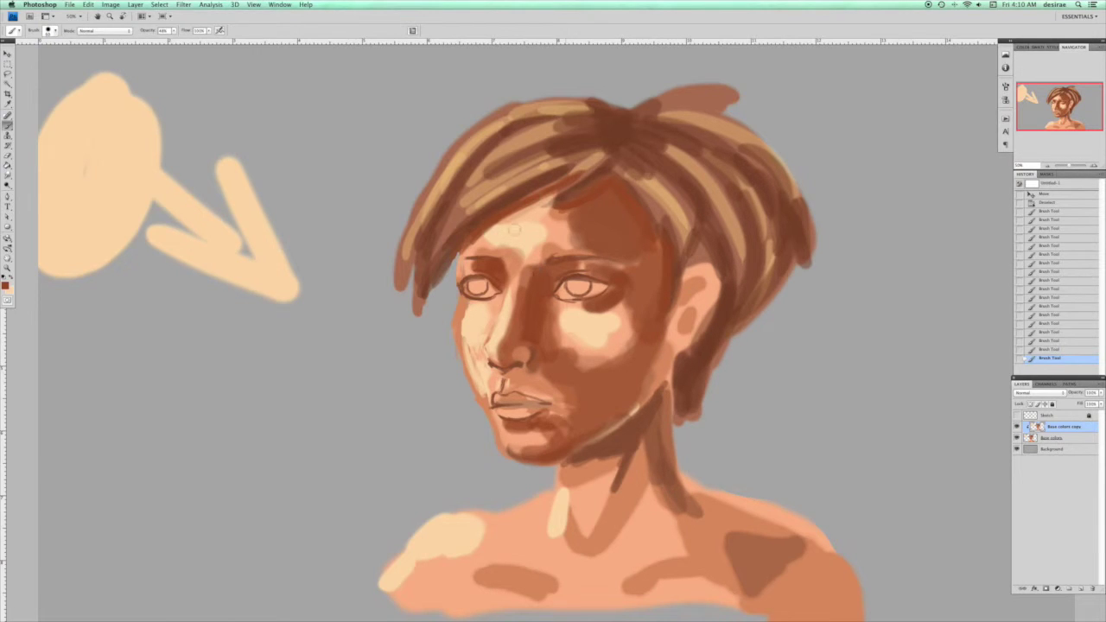
Choose a darker brown and deepen the shadows along the hairline, in front of the ear, under the jaw and below the lower lip.
{"action": "left_click", "coordinate": [5, 286]}
{"action": "left_click", "coordinate": [633, 510]}
{"action": "left_click", "coordinate": [741, 443]}
{"action": "mouse_move", "coordinate": [553, 185]}
{"action": "left_mouse_down"}
{"action": "mouse_move", "coordinate": [609, 177]}
{"action": "mouse_move", "coordinate": [647, 248]}
{"action": "mouse_move", "coordinate": [637, 204]}
{"action": "mouse_move", "coordinate": [663, 253]}
{"action": "mouse_move", "coordinate": [661, 237]}
{"action": "mouse_move", "coordinate": [665, 309]}
{"action": "mouse_move", "coordinate": [672, 283]}
{"action": "mouse_move", "coordinate": [659, 337]}
{"action": "left_mouse_up"}
{"action": "left_click_drag", "start_coordinate": [689, 283], "coordinate": [670, 330]}
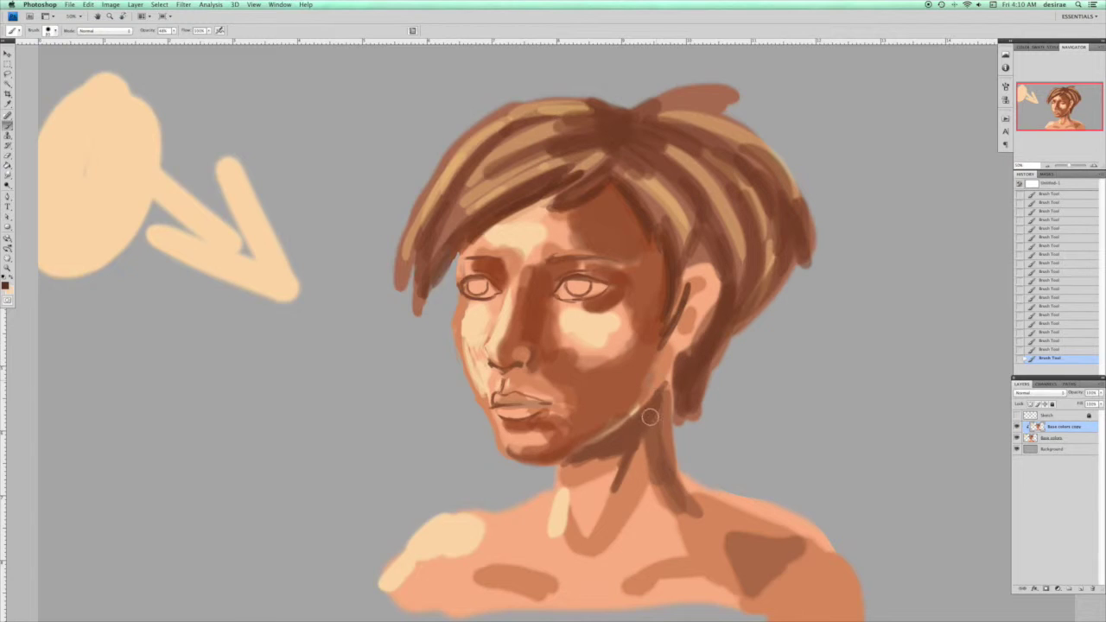
{"action": "mouse_move", "coordinate": [653, 406]}
{"action": "left_mouse_down"}
{"action": "mouse_move", "coordinate": [576, 458]}
{"action": "mouse_move", "coordinate": [656, 402]}
{"action": "mouse_move", "coordinate": [583, 453]}
{"action": "mouse_move", "coordinate": [622, 441]}
{"action": "left_mouse_up"}
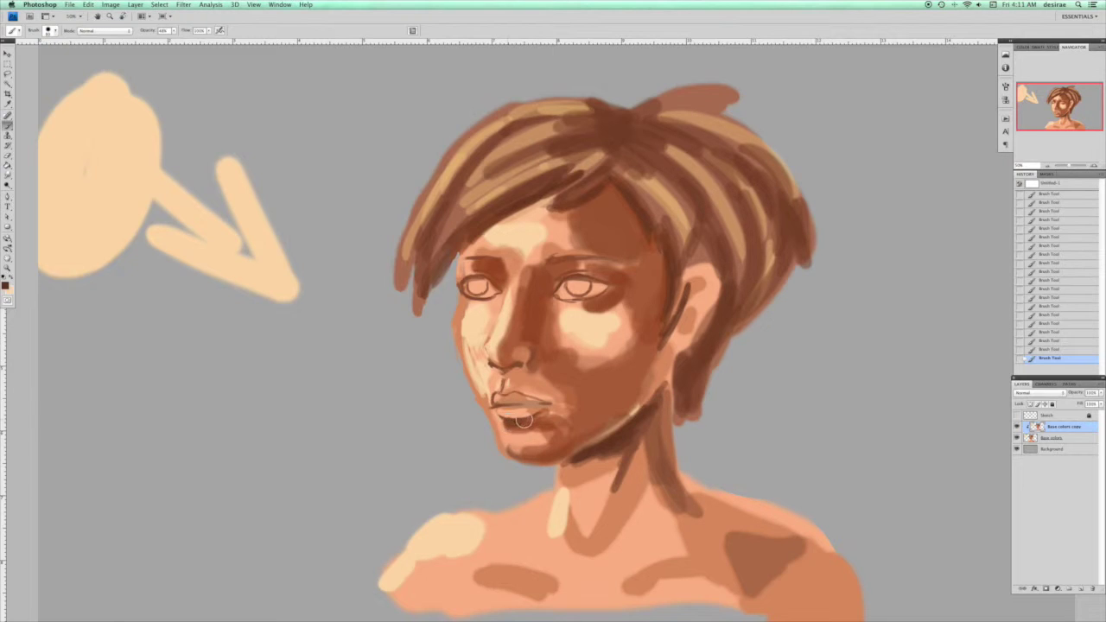
Blend the rough strokes on the far cheek beside the nose using skin tones sampled from the face.
{"action": "key", "text": "super+plus"}
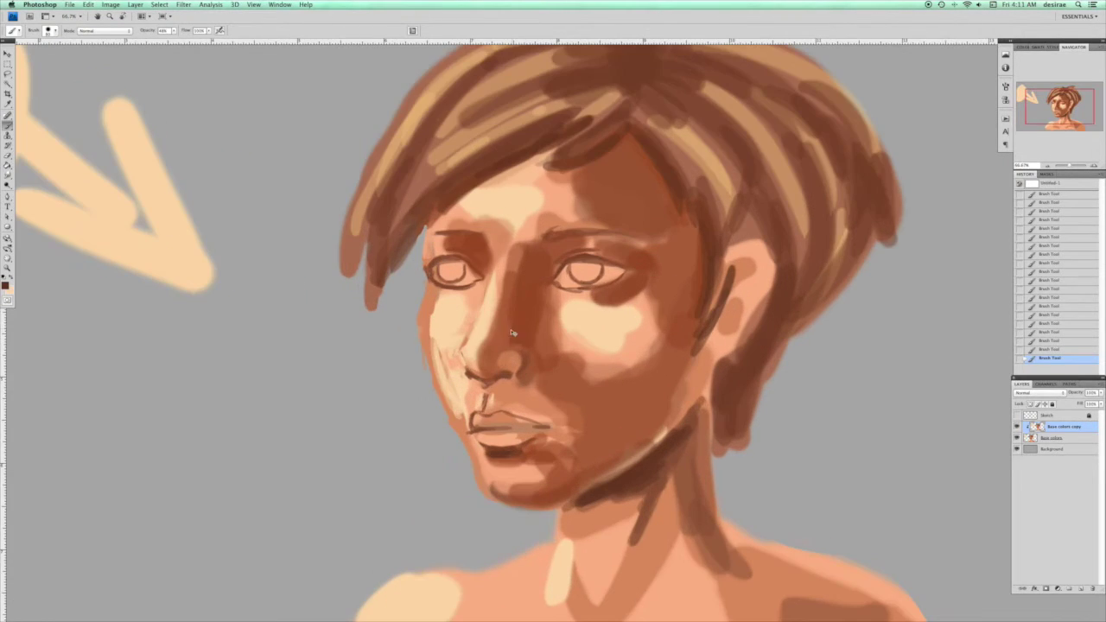
{"action": "left_click", "coordinate": [518, 346]}
{"action": "left_click", "coordinate": [469, 347], "text": "alt"}
{"action": "left_click", "coordinate": [479, 299], "text": "alt"}
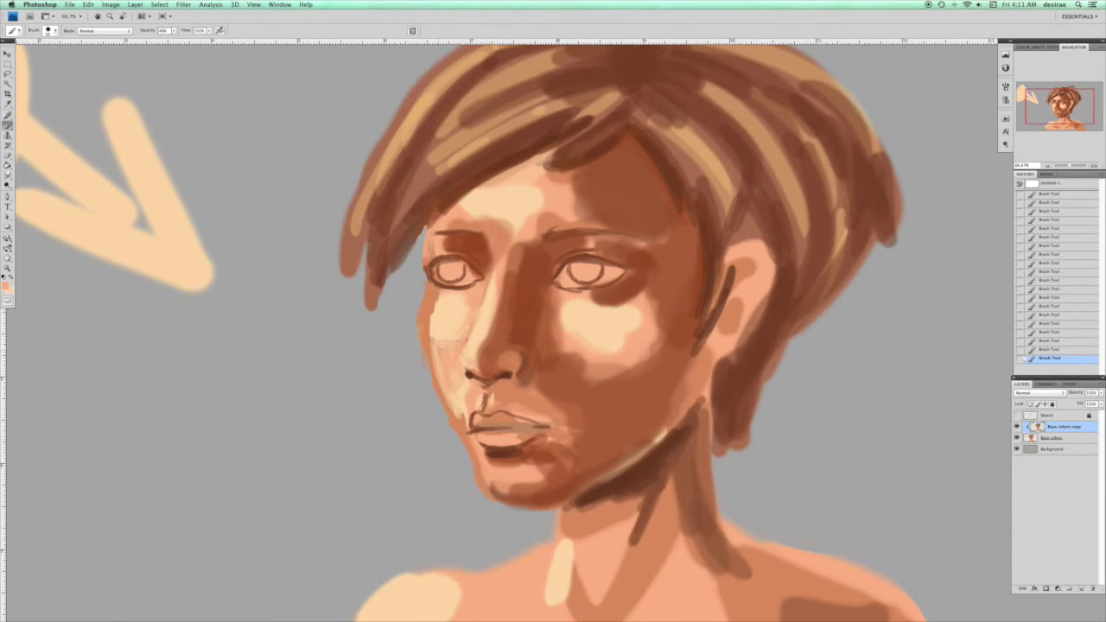
{"action": "left_click", "coordinate": [470, 352], "text": "alt"}
{"action": "left_click", "coordinate": [457, 348], "text": "alt"}
Smooth the skin between the nostrils and the upper lip with tones sampled around the mouth.
{"action": "left_click", "coordinate": [491, 365], "text": "alt"}
{"action": "left_click", "coordinate": [473, 380]}
{"action": "left_click", "coordinate": [464, 395], "text": "alt"}
{"action": "left_click", "coordinate": [471, 392]}
{"action": "mouse_move", "coordinate": [519, 401]}
{"action": "left_mouse_down"}
{"action": "mouse_move", "coordinate": [503, 401]}
{"action": "mouse_move", "coordinate": [529, 401]}
{"action": "left_mouse_up"}
{"action": "left_click", "coordinate": [517, 394], "text": "alt"}
Sample a reddish-brown shadow tone and darken the area under the nose, above the upper lip and beside the mouth corner.
{"action": "left_click", "coordinate": [529, 337], "text": "alt"}
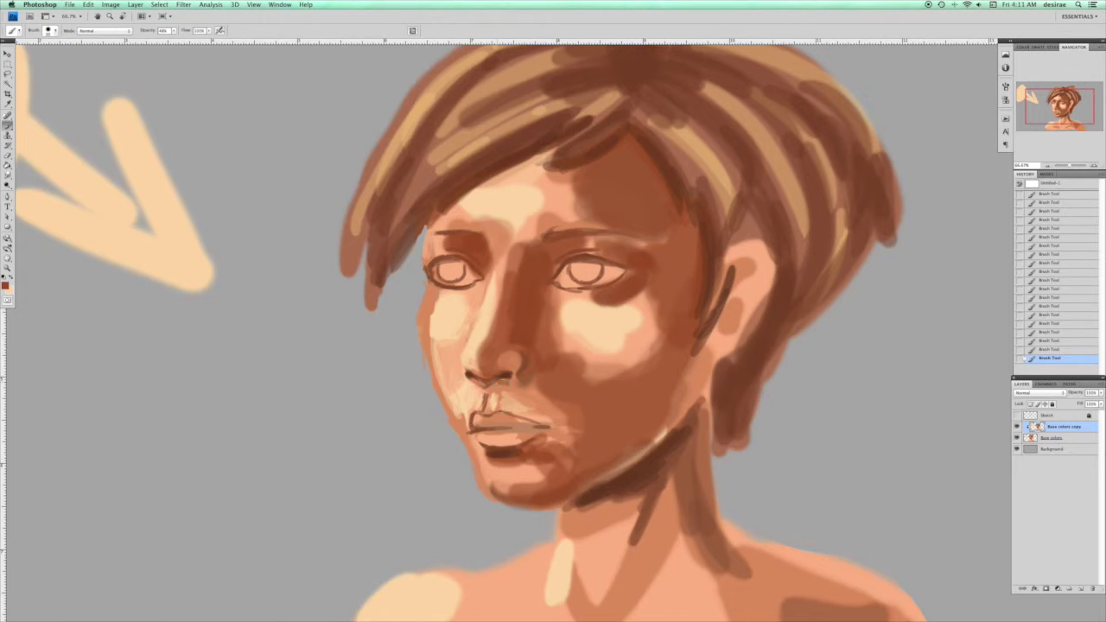
{"action": "mouse_move", "coordinate": [511, 386]}
{"action": "left_mouse_down"}
{"action": "mouse_move", "coordinate": [521, 385]}
{"action": "mouse_move", "coordinate": [494, 392]}
{"action": "left_mouse_up"}
{"action": "mouse_move", "coordinate": [518, 378]}
{"action": "left_mouse_down"}
{"action": "mouse_move", "coordinate": [503, 376]}
{"action": "mouse_move", "coordinate": [508, 392]}
{"action": "left_mouse_up"}
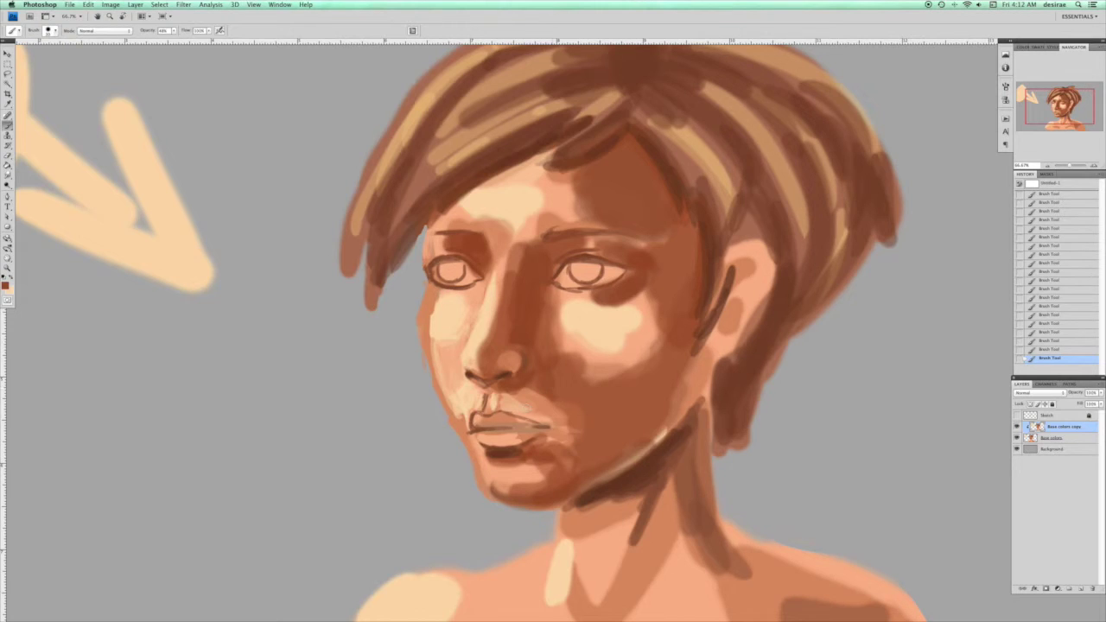
{"action": "mouse_move", "coordinate": [558, 390]}
{"action": "left_mouse_down"}
{"action": "mouse_move", "coordinate": [581, 405]}
{"action": "mouse_move", "coordinate": [530, 382]}
{"action": "left_mouse_up"}
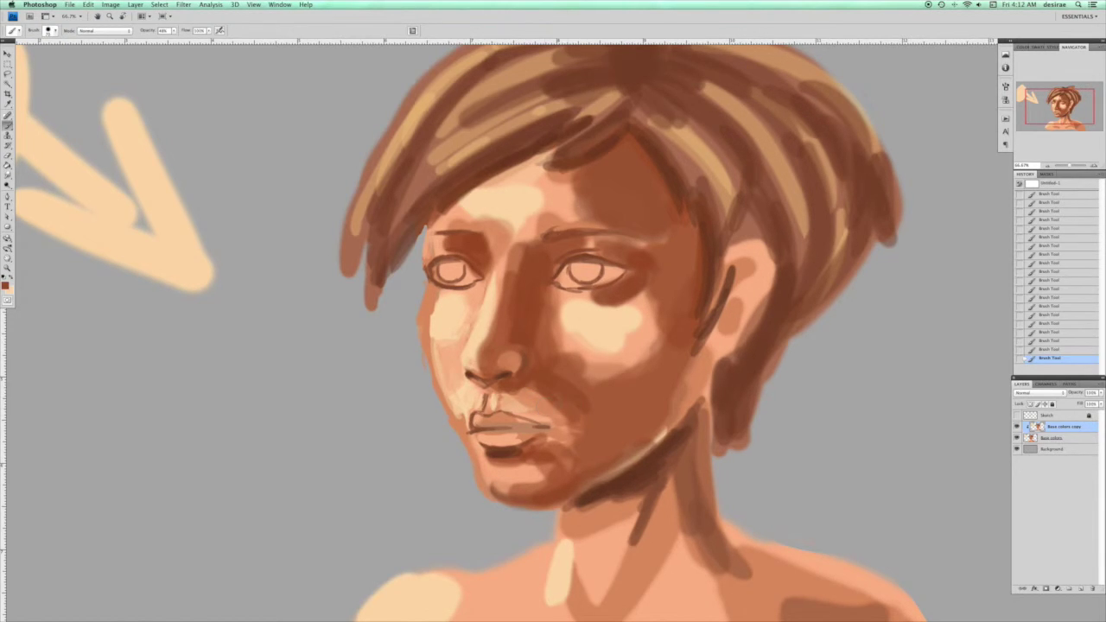
{"action": "left_click_drag", "start_coordinate": [516, 388], "coordinate": [538, 375]}
{"action": "mouse_move", "coordinate": [524, 413]}
{"action": "left_mouse_down"}
{"action": "mouse_move", "coordinate": [557, 418]}
{"action": "mouse_move", "coordinate": [553, 407]}
{"action": "mouse_move", "coordinate": [550, 417]}
{"action": "left_mouse_up"}
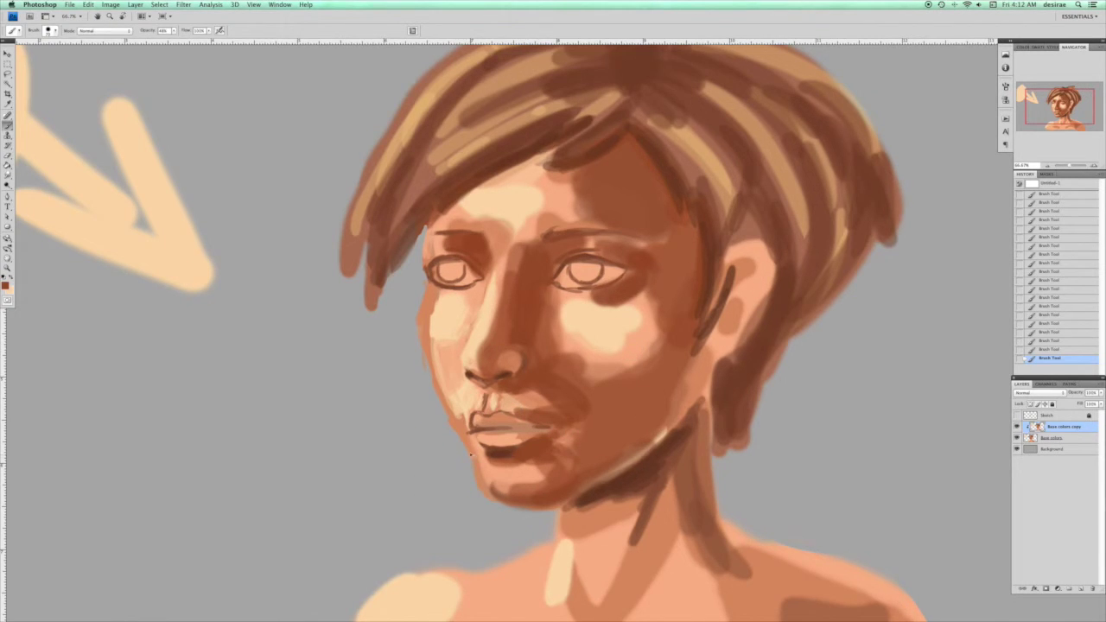
Sample the cream highlight and paint it down the far cheek below the eye.
{"action": "key", "text": "super+minus"}
{"action": "key", "text": "super+minus"}
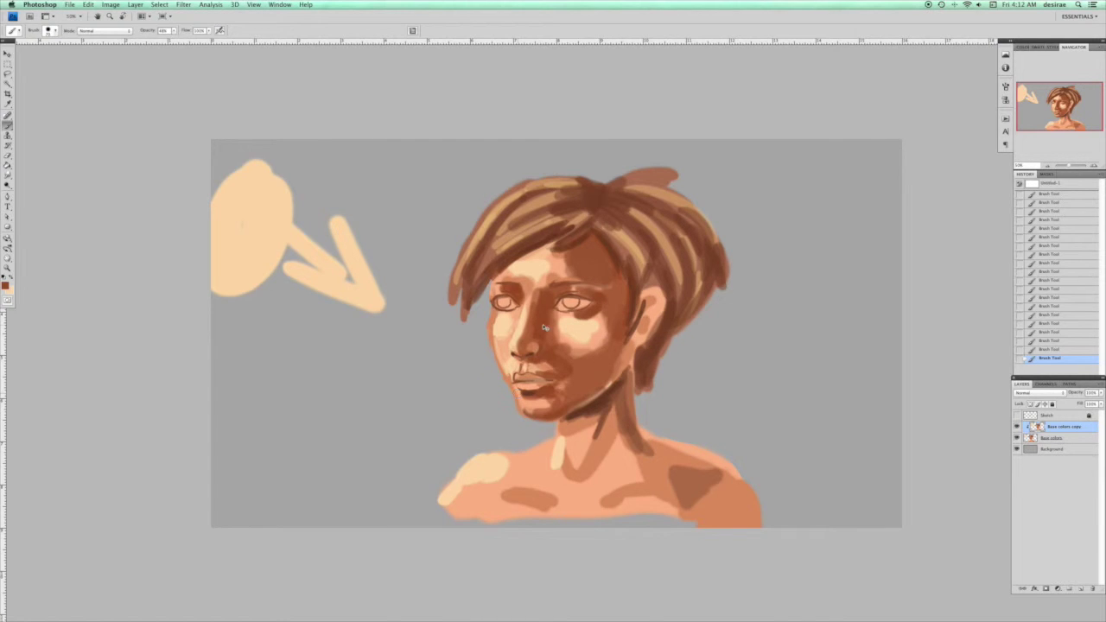
{"action": "key", "text": "super+equal"}
{"action": "key", "text": "super+equal"}
{"action": "key", "text": "super+equal"}
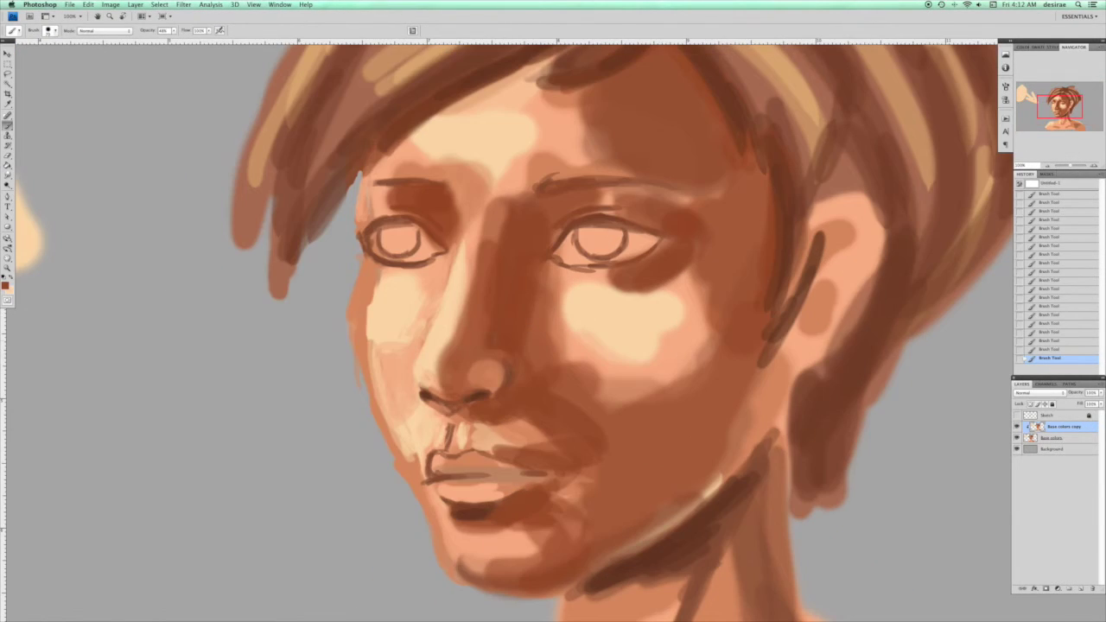
{"action": "left_click", "coordinate": [377, 293], "text": "alt"}
{"action": "left_click_drag", "start_coordinate": [380, 287], "coordinate": [378, 346]}
Lower the brush opacity and start softening the near cheek highlight's inner edge beside the nose with a sampled skin tone.
{"action": "left_click_drag", "start_coordinate": [173, 30], "coordinate": [161, 41]}
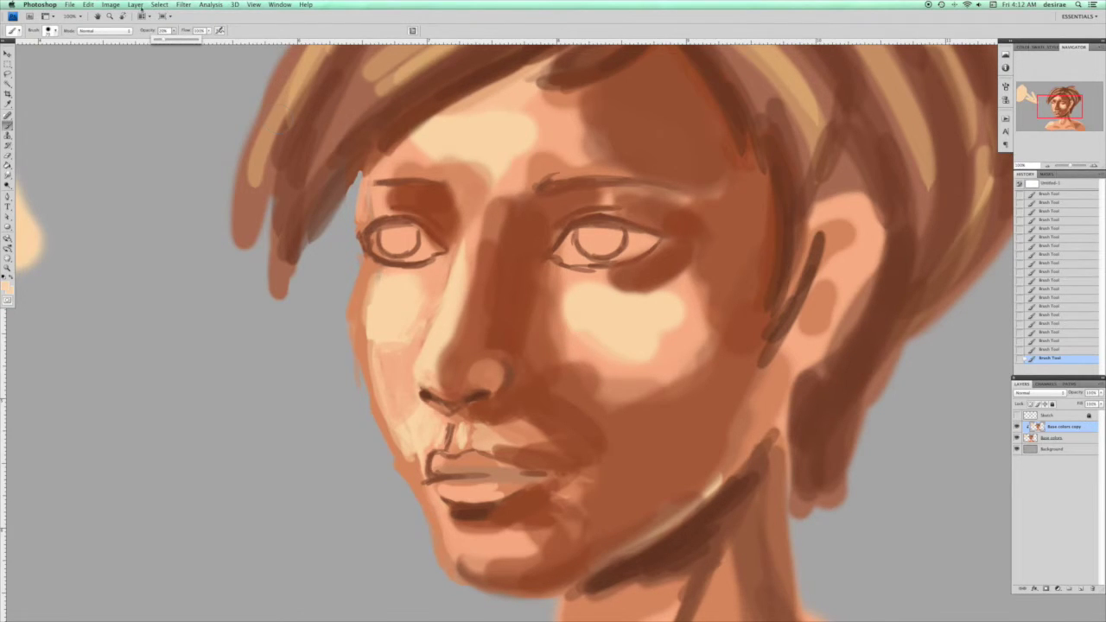
{"action": "left_click", "coordinate": [605, 366], "text": "alt"}
{"action": "left_click", "coordinate": [8, 105]}
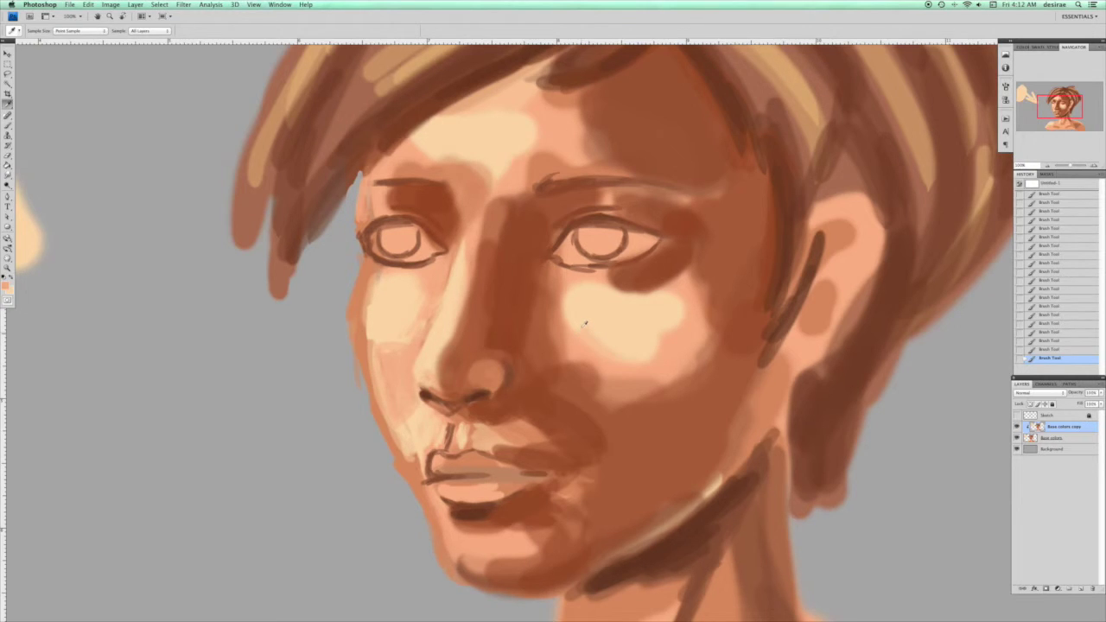
{"action": "key", "text": "b"}
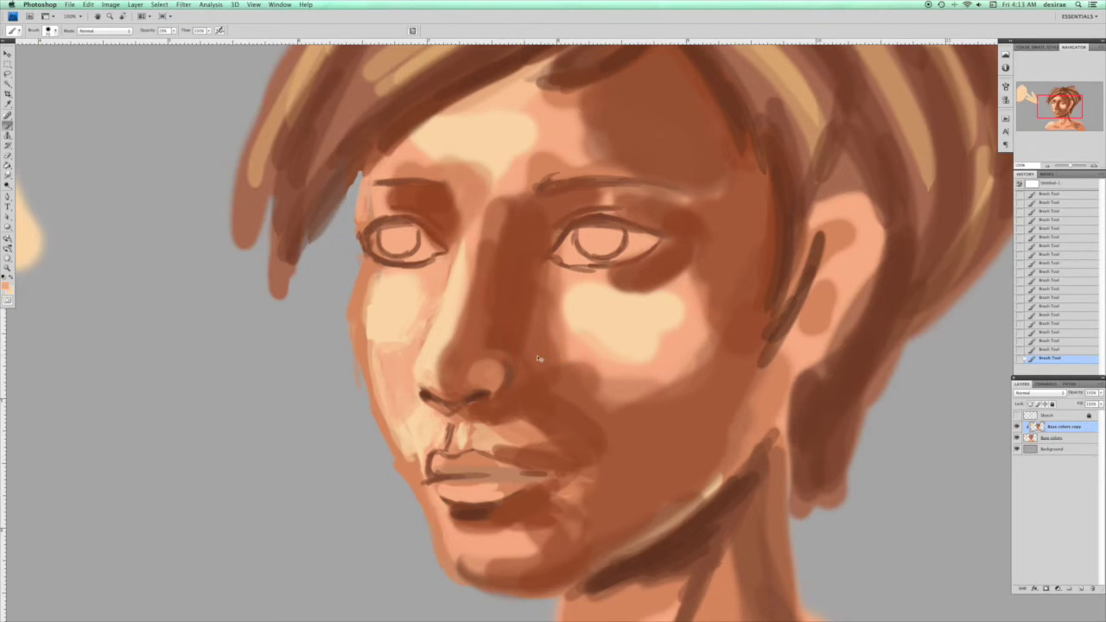
{"action": "mouse_move", "coordinate": [540, 358]}
{"action": "left_mouse_down"}
{"action": "mouse_move", "coordinate": [517, 357]}
{"action": "mouse_move", "coordinate": [551, 343]}
{"action": "left_mouse_up"}
{"action": "key", "text": "ctrl+z"}
{"action": "right_click", "coordinate": [557, 361]}
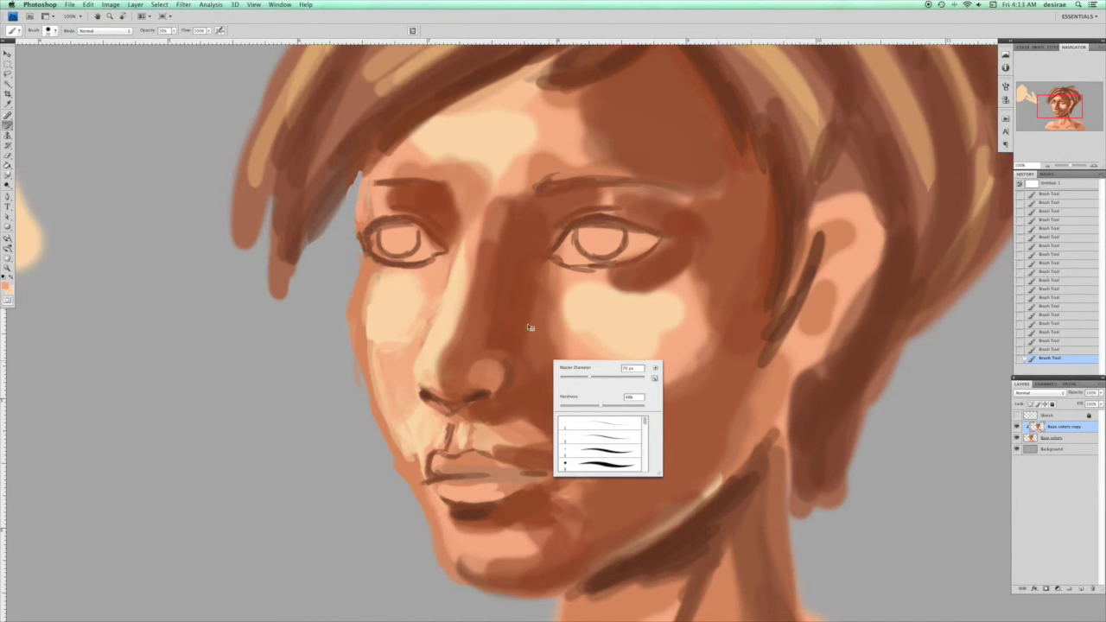
{"action": "left_click", "coordinate": [563, 346]}
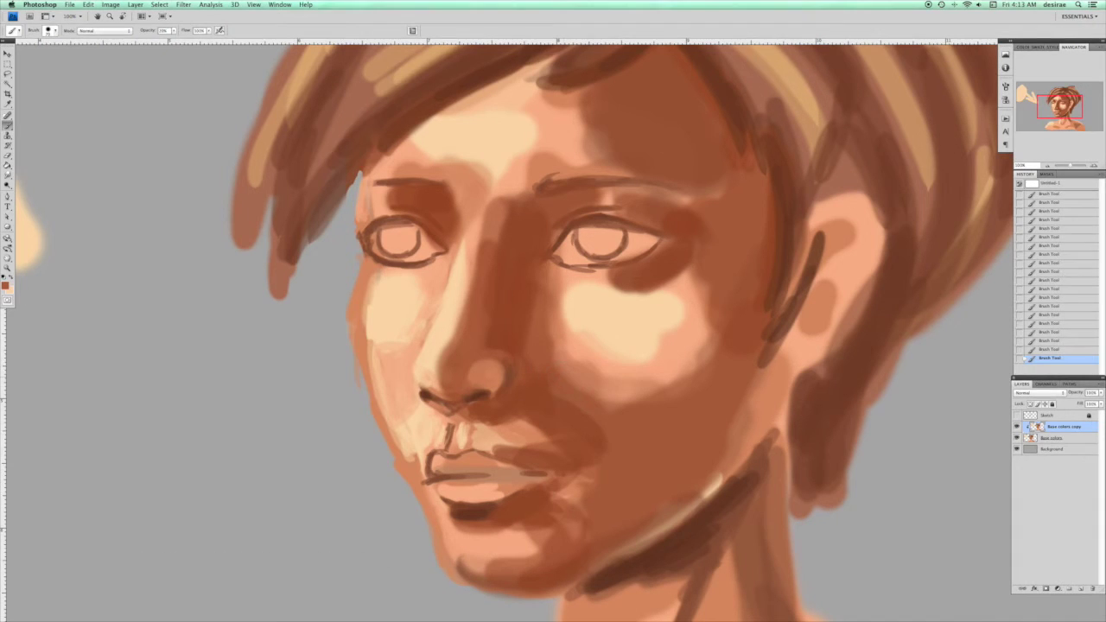
Blend the lower edge of the near cheek's highlight into the surrounding shadow with repeatedly sampled intermediate tones.
{"action": "left_click", "coordinate": [579, 346], "text": "alt"}
{"action": "left_click", "coordinate": [585, 386], "text": "alt"}
{"action": "left_click", "coordinate": [609, 405], "text": "alt"}
{"action": "left_click", "coordinate": [644, 386], "text": "alt"}
{"action": "mouse_move", "coordinate": [641, 397]}
{"action": "left_mouse_down"}
{"action": "mouse_move", "coordinate": [608, 404]}
{"action": "mouse_move", "coordinate": [648, 399]}
{"action": "left_mouse_up"}
{"action": "left_click", "coordinate": [620, 412], "text": "alt"}
{"action": "left_click", "coordinate": [644, 400], "text": "alt"}
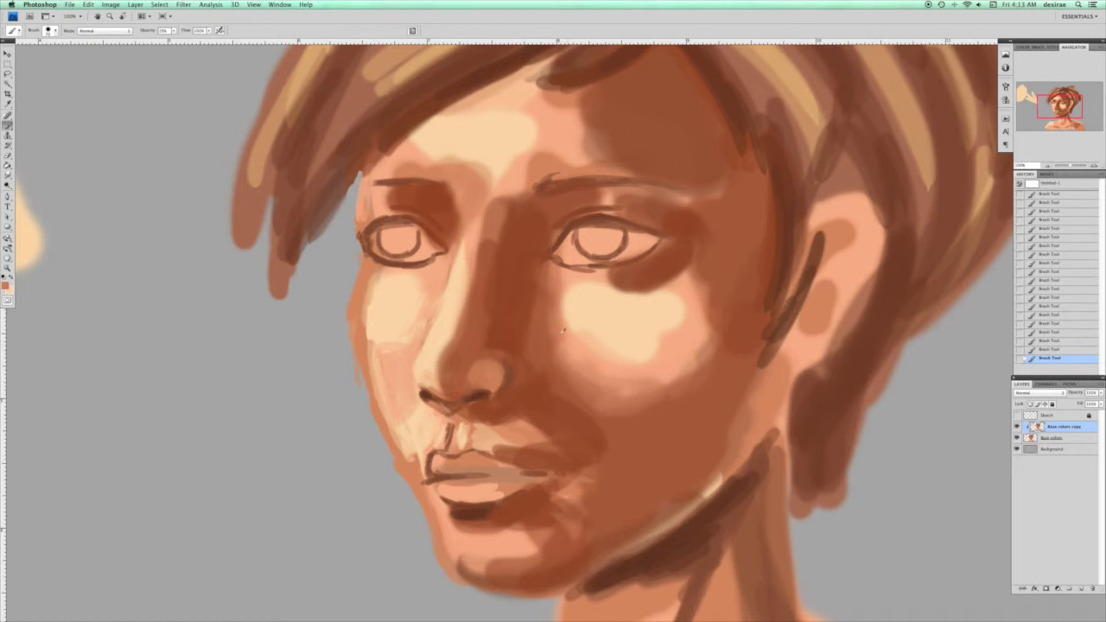
{"action": "left_click", "coordinate": [522, 308], "text": "alt"}
{"action": "left_click", "coordinate": [572, 389], "text": "alt"}
Soften the transition between light and shadow along the nose bridge using sampled midtones.
{"action": "left_click", "coordinate": [485, 239], "text": "alt"}
{"action": "left_click_drag", "start_coordinate": [487, 225], "coordinate": [478, 292]}
{"action": "left_click_drag", "start_coordinate": [482, 247], "coordinate": [465, 325]}
{"action": "left_click", "coordinate": [480, 254], "text": "alt"}
{"action": "left_click", "coordinate": [494, 278], "text": "alt"}
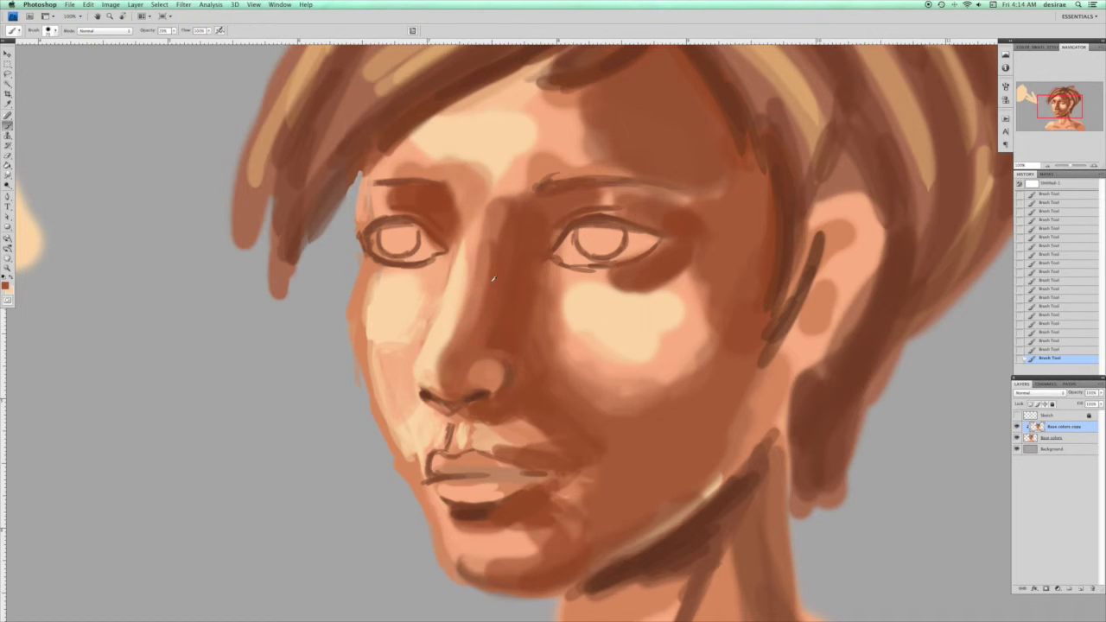
Refine the highlight edge down to the nose tip with a smaller brush, and merge the clipped copy down into the Base colors layer.
{"action": "left_click", "coordinate": [463, 286], "text": "alt"}
{"action": "key", "text": "["}
{"action": "key", "text": "["}
{"action": "key", "text": "["}
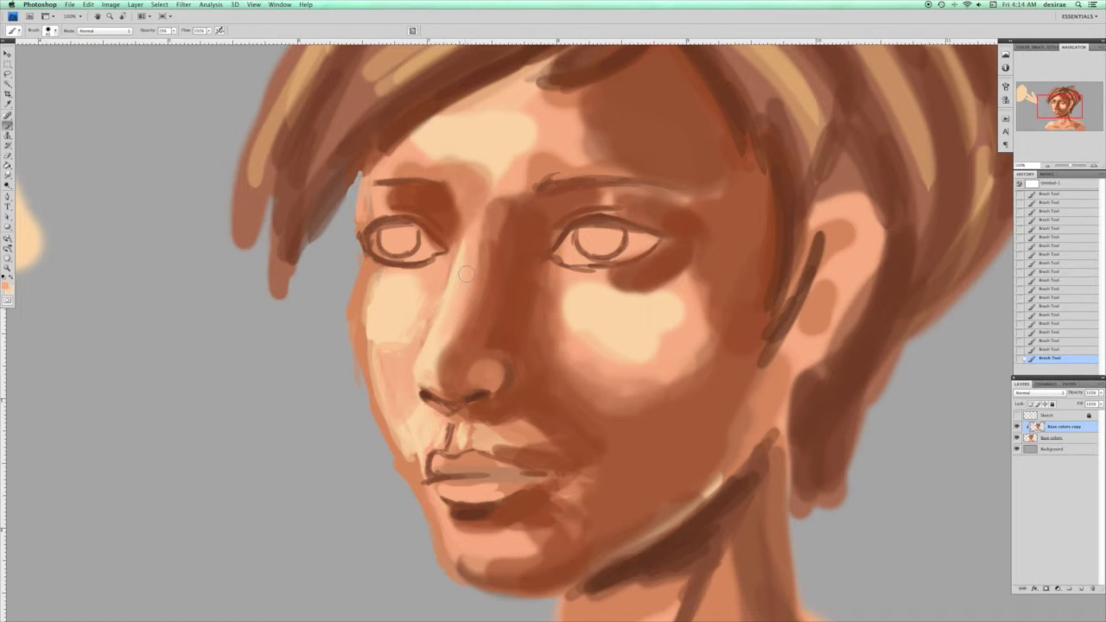
{"action": "left_click", "coordinate": [465, 326], "text": "alt"}
{"action": "left_click_drag", "start_coordinate": [465, 295], "coordinate": [436, 353]}
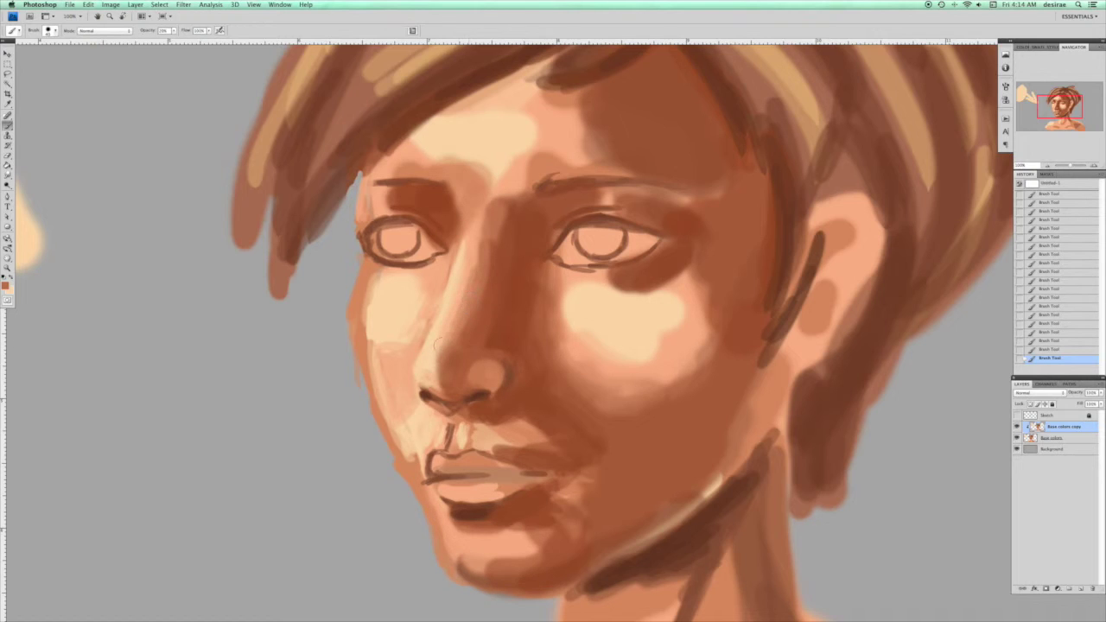
{"action": "left_click", "coordinate": [471, 275], "text": "alt"}
{"action": "left_click", "coordinate": [471, 275], "text": "alt"}
{"action": "left_click_drag", "start_coordinate": [460, 302], "coordinate": [453, 317]}
{"action": "key", "text": "super+e"}
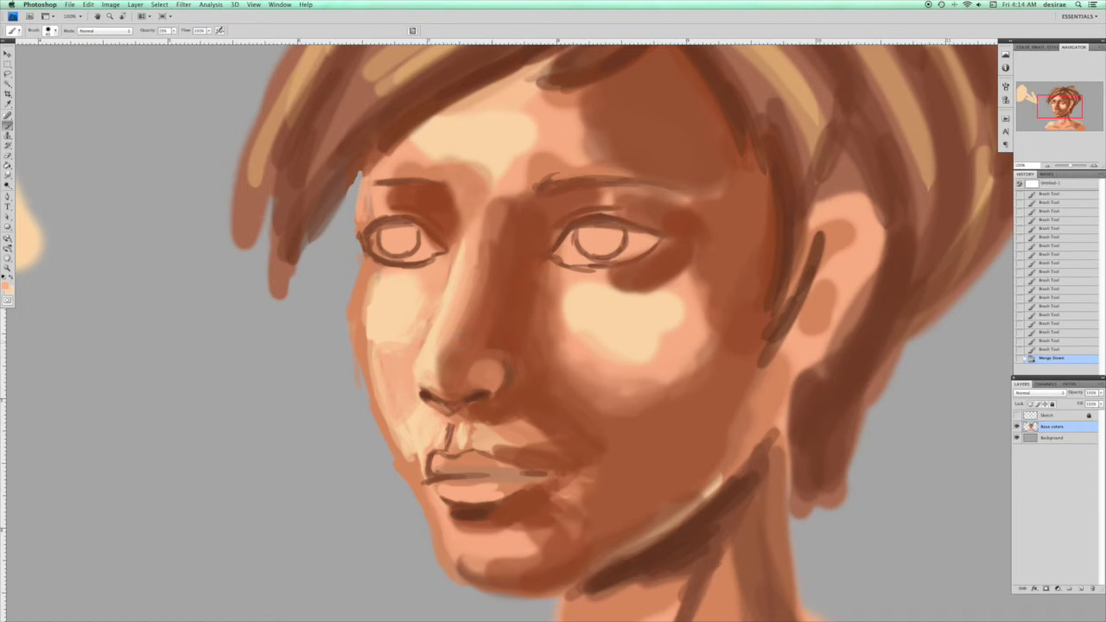
Raise the brush opacity to 100% and paint adjoining dark red-brown and cream swatches on the gray background, sampling both colors from the face.
{"action": "left_click_drag", "start_coordinate": [174, 30], "coordinate": [210, 39]}
{"action": "left_click", "coordinate": [411, 183], "text": "alt"}
{"action": "mouse_move", "coordinate": [145, 315]}
{"action": "left_mouse_down"}
{"action": "mouse_move", "coordinate": [136, 372]}
{"action": "mouse_move", "coordinate": [149, 316]}
{"action": "mouse_move", "coordinate": [199, 380]}
{"action": "mouse_move", "coordinate": [172, 389]}
{"action": "mouse_move", "coordinate": [172, 322]}
{"action": "mouse_move", "coordinate": [175, 382]}
{"action": "mouse_move", "coordinate": [183, 323]}
{"action": "left_mouse_up"}
{"action": "left_click", "coordinate": [485, 150], "text": "alt"}
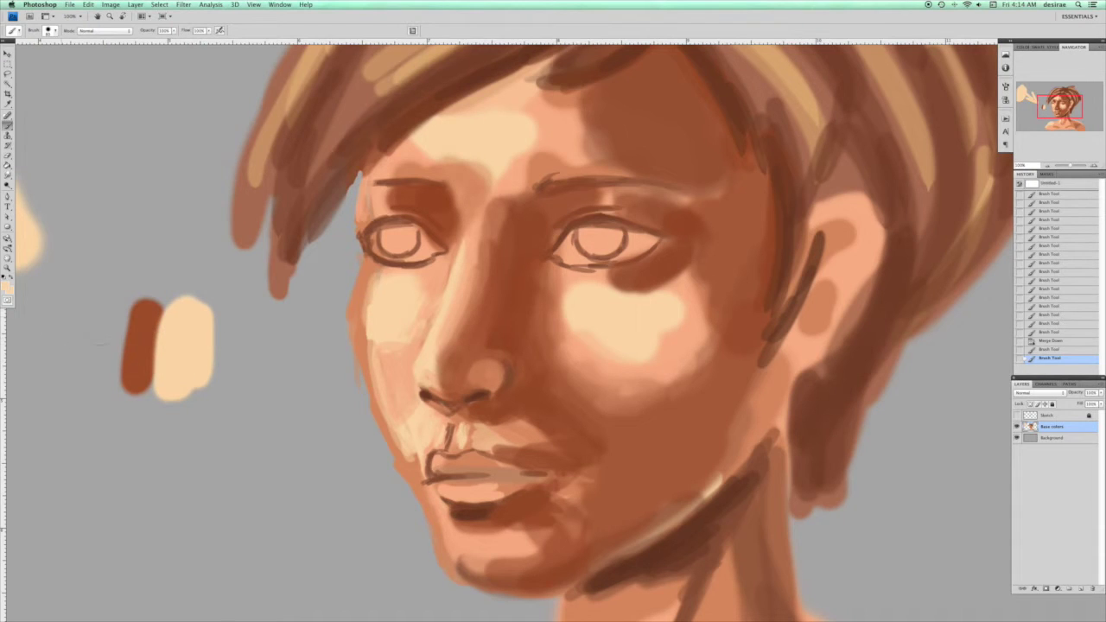
Lower the brush opacity and overlap the two swatches' border with sampled red-brown and cream strokes to create intermediate tones.
{"action": "left_click", "coordinate": [173, 31]}
{"action": "left_click_drag", "start_coordinate": [177, 39], "coordinate": [138, 41]}
{"action": "left_click_drag", "start_coordinate": [140, 42], "coordinate": [142, 42]}
{"action": "left_click", "coordinate": [150, 324], "text": "alt"}
{"action": "mouse_move", "coordinate": [158, 325]}
{"action": "left_mouse_down"}
{"action": "mouse_move", "coordinate": [159, 379]}
{"action": "mouse_move", "coordinate": [158, 323]}
{"action": "mouse_move", "coordinate": [157, 355]}
{"action": "mouse_move", "coordinate": [156, 346]}
{"action": "left_mouse_up"}
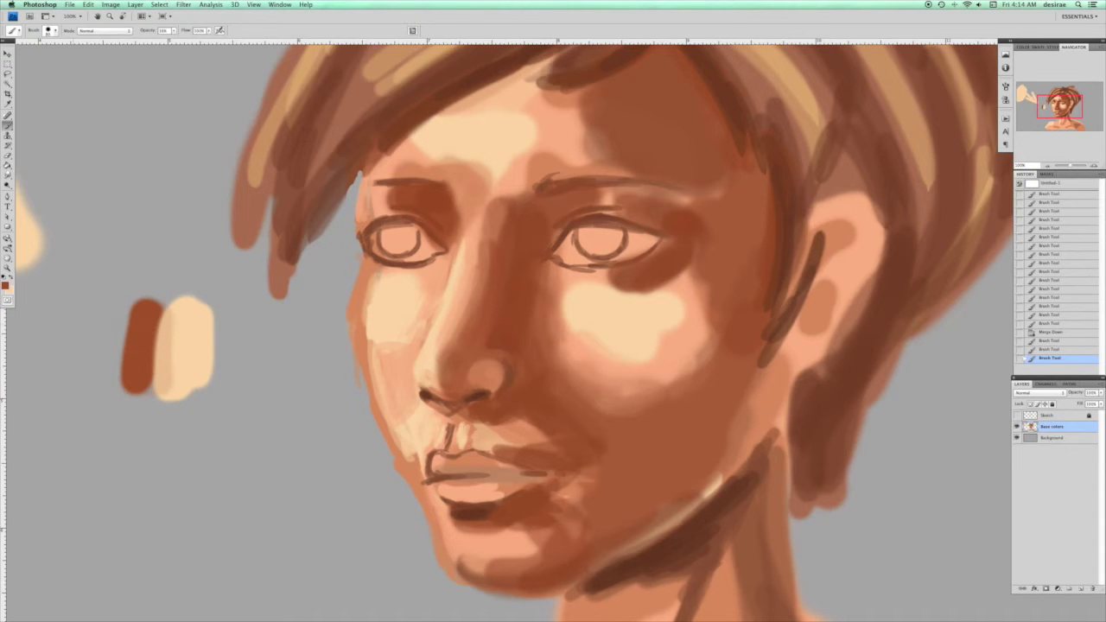
{"action": "left_click_drag", "start_coordinate": [156, 321], "coordinate": [157, 389]}
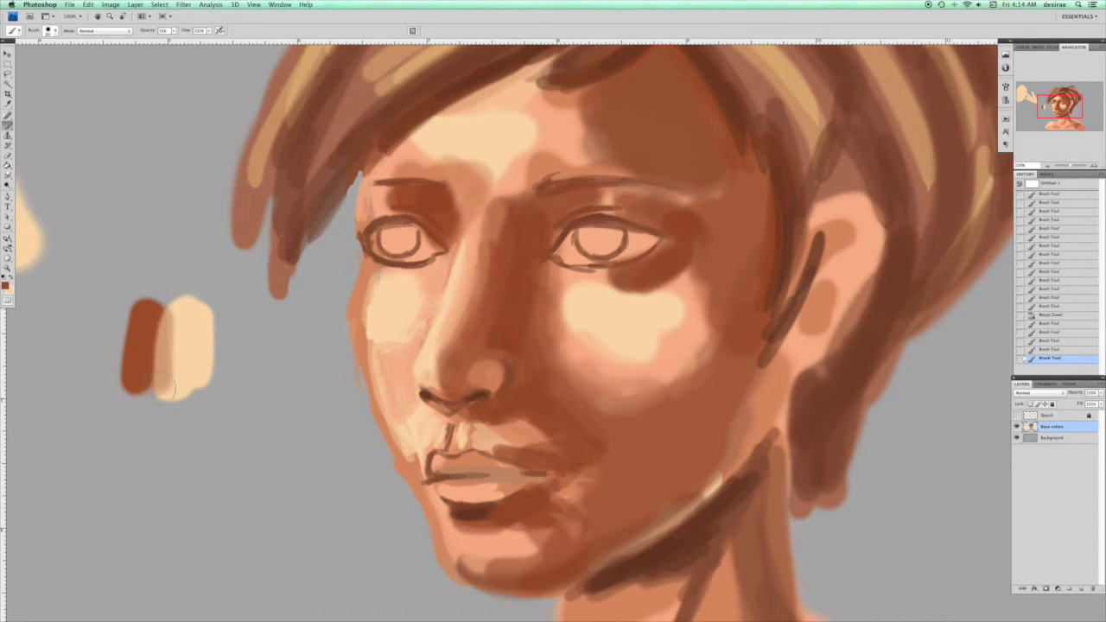
{"action": "left_click", "coordinate": [182, 331], "text": "alt"}
{"action": "left_click_drag", "start_coordinate": [178, 318], "coordinate": [178, 380]}
Smooth the swatch transition by repeatedly sampling intermediate tones and brushing them over the border, undoing the first stroke.
{"action": "left_click_drag", "start_coordinate": [152, 318], "coordinate": [147, 383]}
{"action": "key", "text": "super+z"}
{"action": "left_click_drag", "start_coordinate": [156, 325], "coordinate": [151, 376]}
{"action": "left_click", "coordinate": [154, 325], "text": "alt"}
{"action": "left_click_drag", "start_coordinate": [156, 325], "coordinate": [159, 375]}
{"action": "left_click", "coordinate": [170, 323], "text": "alt"}
{"action": "left_click_drag", "start_coordinate": [156, 320], "coordinate": [154, 375]}
{"action": "left_click", "coordinate": [155, 333], "text": "alt"}
{"action": "left_click_drag", "start_coordinate": [155, 327], "coordinate": [157, 377]}
{"action": "left_click", "coordinate": [170, 328], "text": "alt"}
{"action": "left_click_drag", "start_coordinate": [161, 325], "coordinate": [159, 376]}
Even out the remaining bands in the blended swatch into a gradual dark-to-light gradient using freshly sampled neighboring tones.
{"action": "left_click", "coordinate": [150, 334], "text": "alt"}
{"action": "left_click", "coordinate": [141, 324], "text": "alt"}
{"action": "left_click_drag", "start_coordinate": [157, 338], "coordinate": [158, 376]}
{"action": "left_click", "coordinate": [175, 326], "text": "alt"}
{"action": "left_click_drag", "start_coordinate": [176, 327], "coordinate": [179, 371]}
{"action": "left_click", "coordinate": [168, 344], "text": "alt"}
{"action": "left_click", "coordinate": [156, 349], "text": "alt"}
{"action": "left_click_drag", "start_coordinate": [152, 334], "coordinate": [148, 377]}
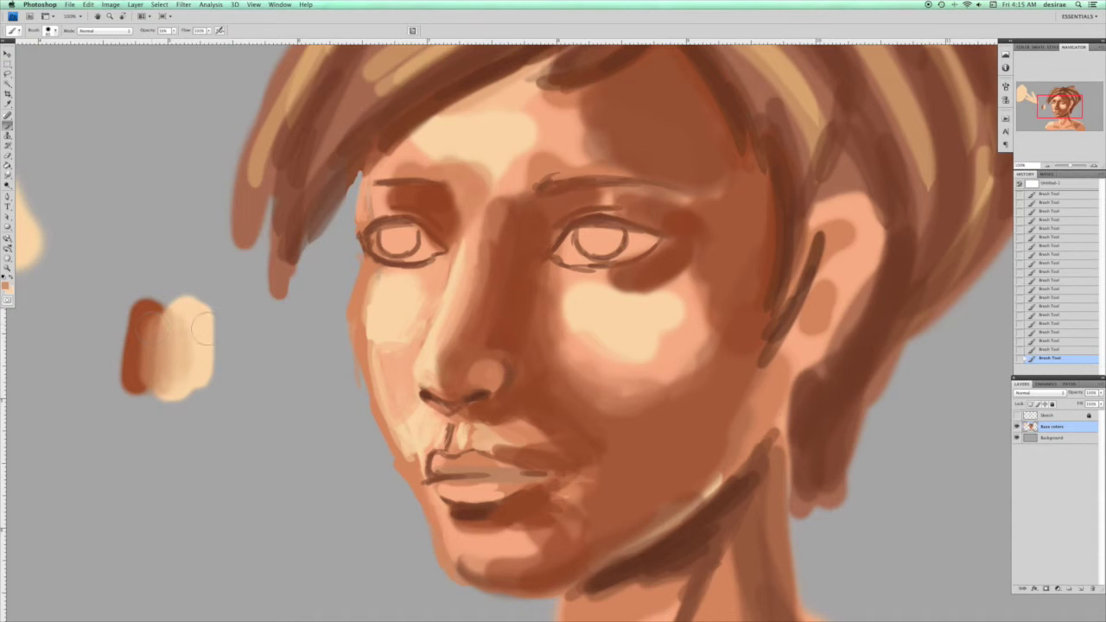
{"action": "left_click", "coordinate": [150, 352], "text": "alt"}
{"action": "left_click", "coordinate": [181, 345], "text": "alt"}
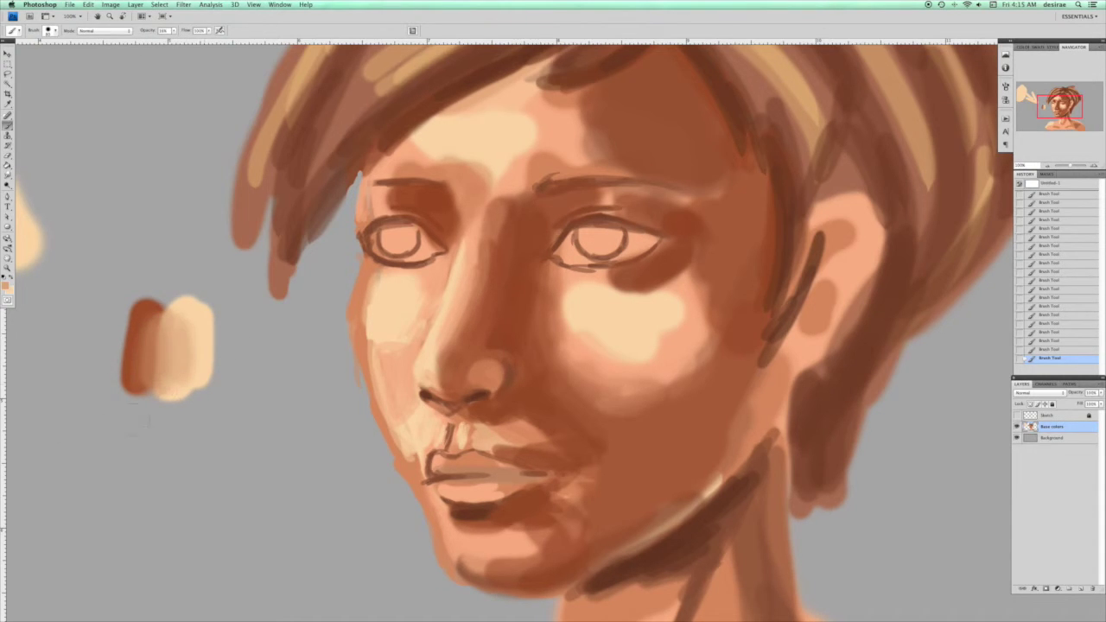
{"action": "left_click", "coordinate": [162, 342], "text": "alt"}
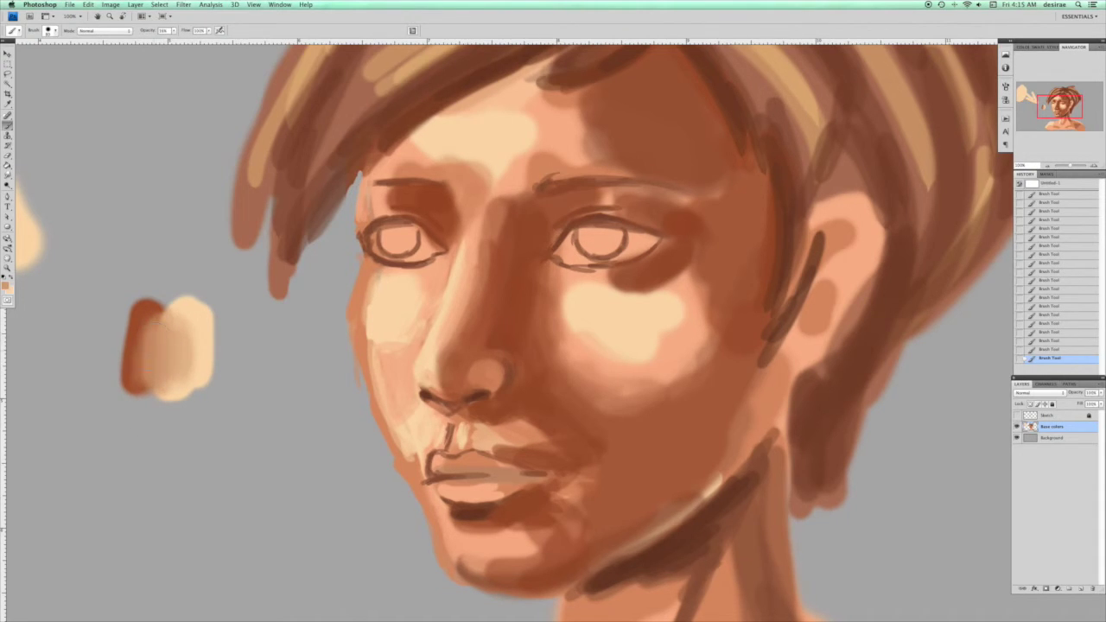
{"action": "left_click", "coordinate": [147, 334], "text": "alt"}
{"action": "key", "text": "space"}
{"action": "left_click", "coordinate": [141, 304], "text": "alt"}
Restore full brush opacity and paint a second adjoining pair of red-brown and cream swatches below the blended one.
{"action": "left_click_drag", "start_coordinate": [173, 30], "coordinate": [275, 47]}
{"action": "mouse_move", "coordinate": [169, 510]}
{"action": "left_mouse_down"}
{"action": "mouse_move", "coordinate": [171, 524]}
{"action": "mouse_move", "coordinate": [173, 471]}
{"action": "mouse_move", "coordinate": [204, 514]}
{"action": "mouse_move", "coordinate": [203, 485]}
{"action": "left_mouse_up"}
{"action": "left_click", "coordinate": [208, 322], "text": "alt"}
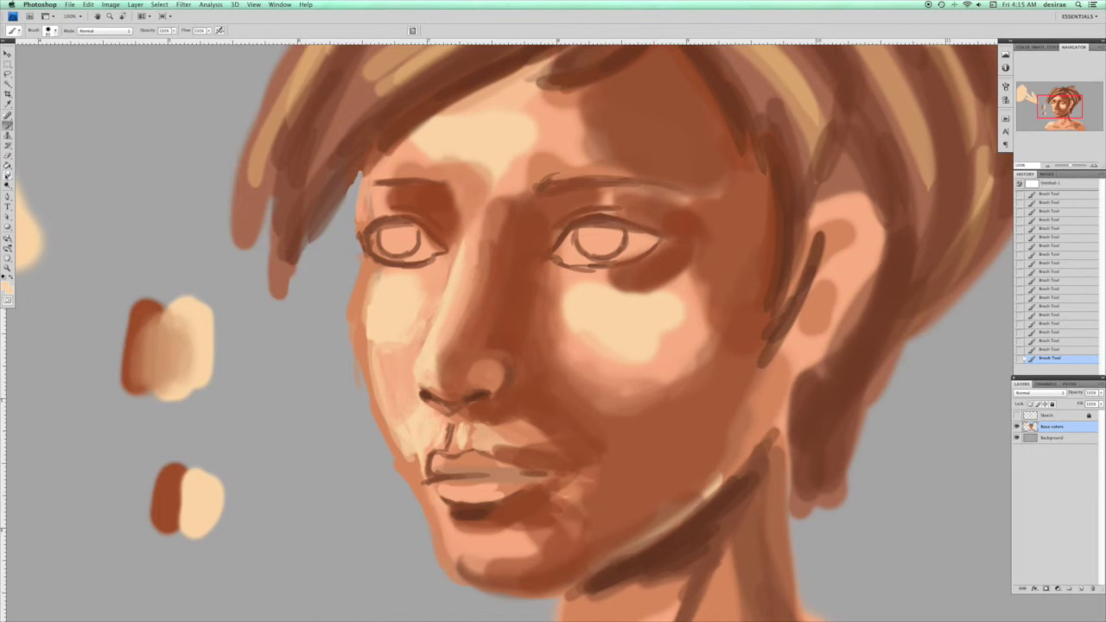
Switch to the Smudge tool, try a strong smear from the lower cream swatch into the dark one, and undo it.
{"action": "left_click", "coordinate": [8, 175]}
{"action": "left_click", "coordinate": [39, 189]}
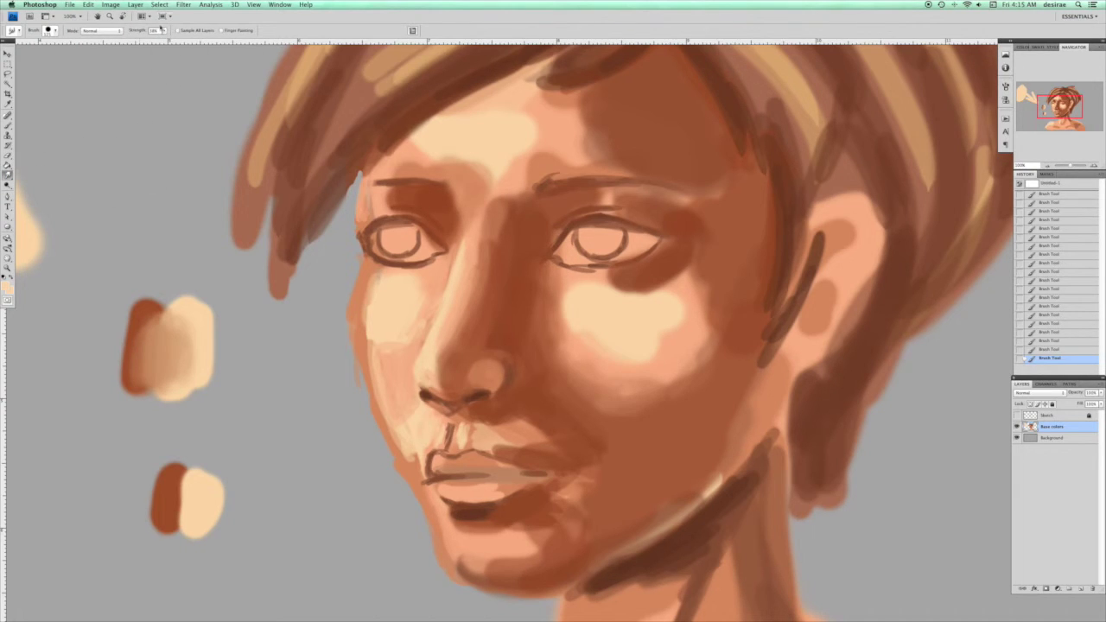
{"action": "left_click", "coordinate": [164, 32]}
{"action": "left_click_drag", "start_coordinate": [153, 39], "coordinate": [191, 40]}
{"action": "mouse_move", "coordinate": [216, 501]}
{"action": "left_mouse_down"}
{"action": "mouse_move", "coordinate": [171, 494]}
{"action": "mouse_move", "coordinate": [188, 495]}
{"action": "left_mouse_up"}
{"action": "key", "text": "super+z"}
Reduce the smudge strength and brush size, and start smudging the upper and middle border of the lower swatch pair.
{"action": "left_click", "coordinate": [162, 30]}
{"action": "left_click_drag", "start_coordinate": [168, 40], "coordinate": [126, 43]}
{"action": "key", "text": "bracketleft"}
{"action": "key", "text": "bracketleft"}
{"action": "key", "text": "bracketleft"}
{"action": "key", "text": "bracketleft"}
{"action": "key", "text": "bracketleft"}
{"action": "key", "text": "bracketleft"}
{"action": "left_click_drag", "start_coordinate": [195, 487], "coordinate": [188, 482]}
{"action": "mouse_move", "coordinate": [180, 510]}
{"action": "left_mouse_down"}
{"action": "mouse_move", "coordinate": [201, 515]}
{"action": "mouse_move", "coordinate": [179, 509]}
{"action": "left_mouse_up"}
{"action": "left_click_drag", "start_coordinate": [180, 506], "coordinate": [192, 497]}
{"action": "left_click_drag", "start_coordinate": [181, 496], "coordinate": [193, 485]}
{"action": "mouse_move", "coordinate": [182, 500]}
{"action": "left_mouse_down"}
{"action": "mouse_move", "coordinate": [183, 512]}
{"action": "mouse_move", "coordinate": [184, 499]}
{"action": "left_mouse_up"}
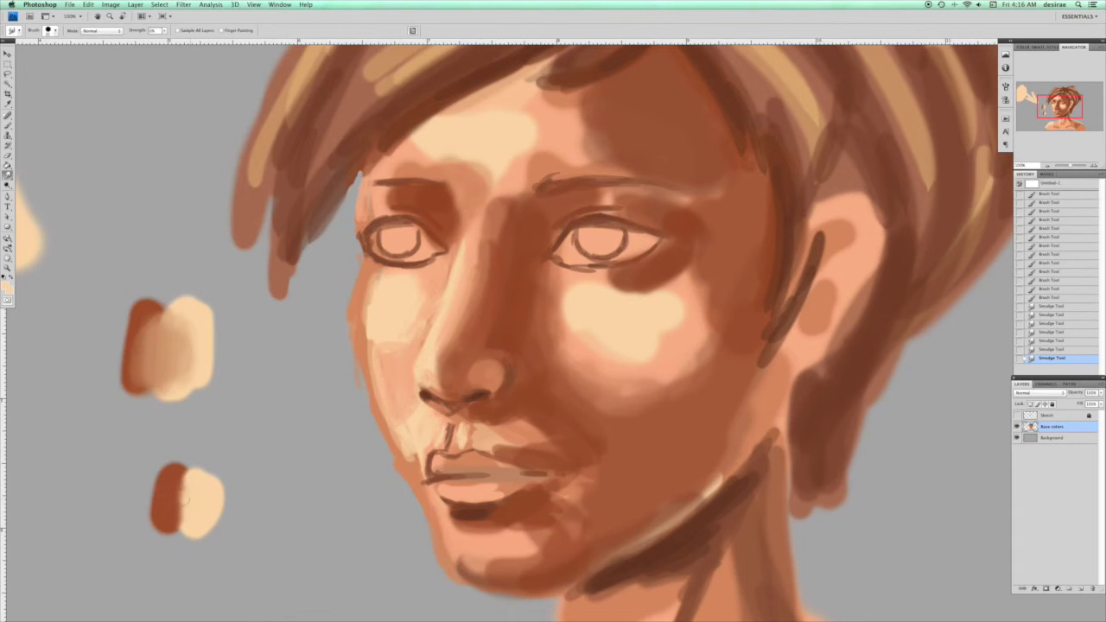
Continue smudging short strokes across the lower part of the second swatch pair's border to soften it.
{"action": "mouse_move", "coordinate": [192, 517]}
{"action": "left_mouse_down"}
{"action": "mouse_move", "coordinate": [189, 479]}
{"action": "mouse_move", "coordinate": [167, 481]}
{"action": "mouse_move", "coordinate": [203, 499]}
{"action": "mouse_move", "coordinate": [177, 508]}
{"action": "left_mouse_up"}
{"action": "left_click_drag", "start_coordinate": [190, 510], "coordinate": [176, 519]}
{"action": "mouse_move", "coordinate": [177, 522]}
{"action": "left_mouse_down"}
{"action": "mouse_move", "coordinate": [187, 525]}
{"action": "mouse_move", "coordinate": [181, 515]}
{"action": "left_mouse_up"}
{"action": "left_click_drag", "start_coordinate": [183, 512], "coordinate": [180, 506]}
{"action": "left_click_drag", "start_coordinate": [181, 505], "coordinate": [177, 501]}
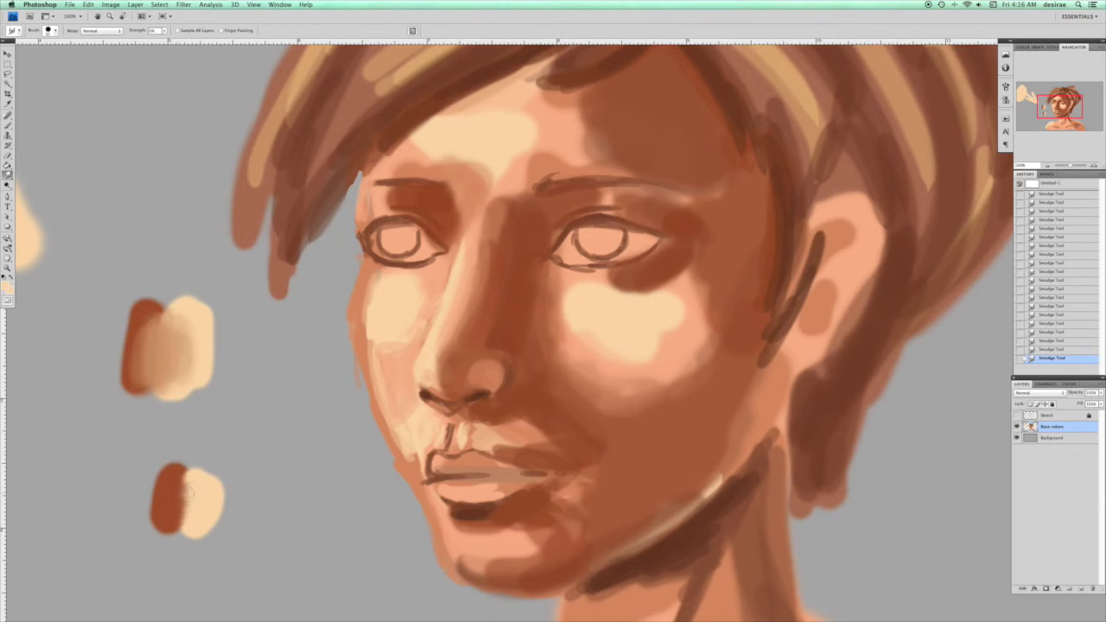
Raise the smudge strength, choose a textured brush tip, and smudge the lower swatches' border with it.
{"action": "left_click", "coordinate": [163, 30]}
{"action": "left_click", "coordinate": [176, 485]}
{"action": "mouse_move", "coordinate": [176, 486]}
{"action": "left_mouse_down"}
{"action": "mouse_move", "coordinate": [195, 487]}
{"action": "mouse_move", "coordinate": [175, 501]}
{"action": "mouse_move", "coordinate": [188, 515]}
{"action": "mouse_move", "coordinate": [193, 480]}
{"action": "mouse_move", "coordinate": [187, 486]}
{"action": "left_mouse_up"}
{"action": "right_click", "coordinate": [189, 436]}
{"action": "left_click_drag", "start_coordinate": [279, 499], "coordinate": [279, 509]}
{"action": "left_click", "coordinate": [231, 536]}
{"action": "left_click", "coordinate": [228, 451]}
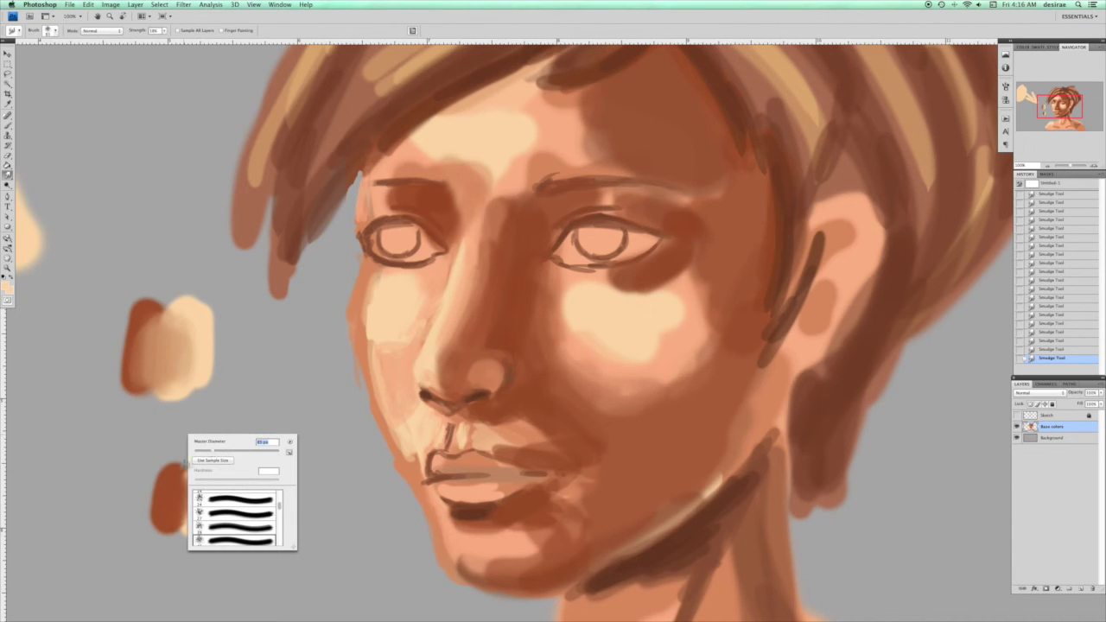
{"action": "left_click", "coordinate": [173, 488]}
{"action": "mouse_move", "coordinate": [204, 496]}
{"action": "left_mouse_down"}
{"action": "mouse_move", "coordinate": [172, 504]}
{"action": "mouse_move", "coordinate": [189, 514]}
{"action": "mouse_move", "coordinate": [176, 516]}
{"action": "mouse_move", "coordinate": [201, 520]}
{"action": "left_mouse_up"}
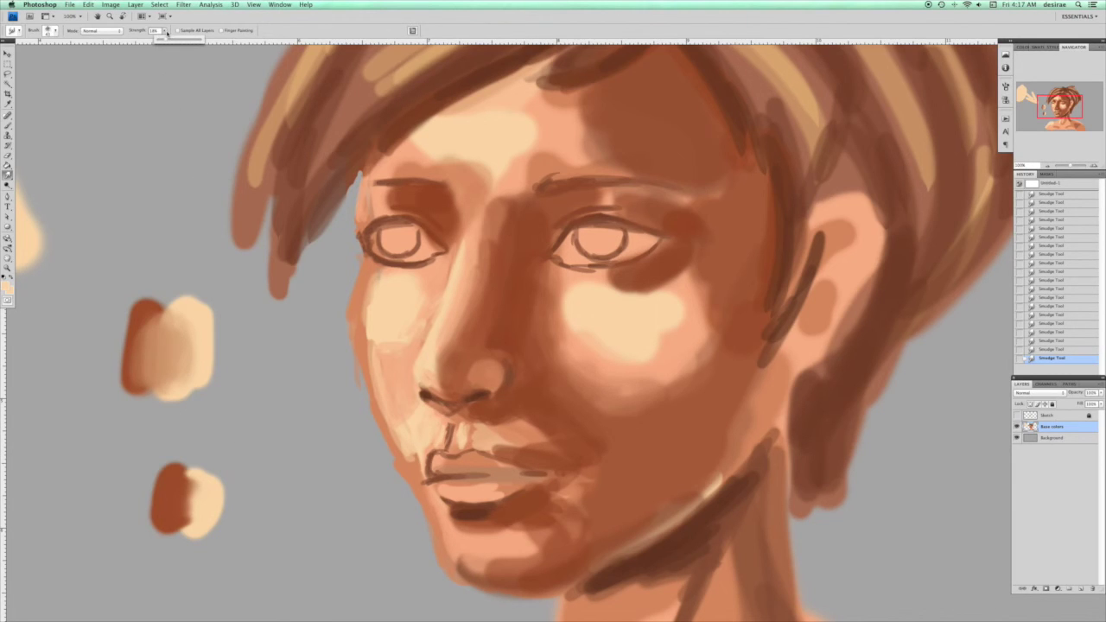
Return to the Brush tool at low opacity and blend the shadow between the nose and near cheek with a sampled skin tone.
{"action": "key", "text": "b"}
{"action": "left_click_drag", "start_coordinate": [507, 285], "coordinate": [516, 293]}
{"action": "key", "text": "super+z"}
{"action": "left_click_drag", "start_coordinate": [174, 32], "coordinate": [141, 40]}
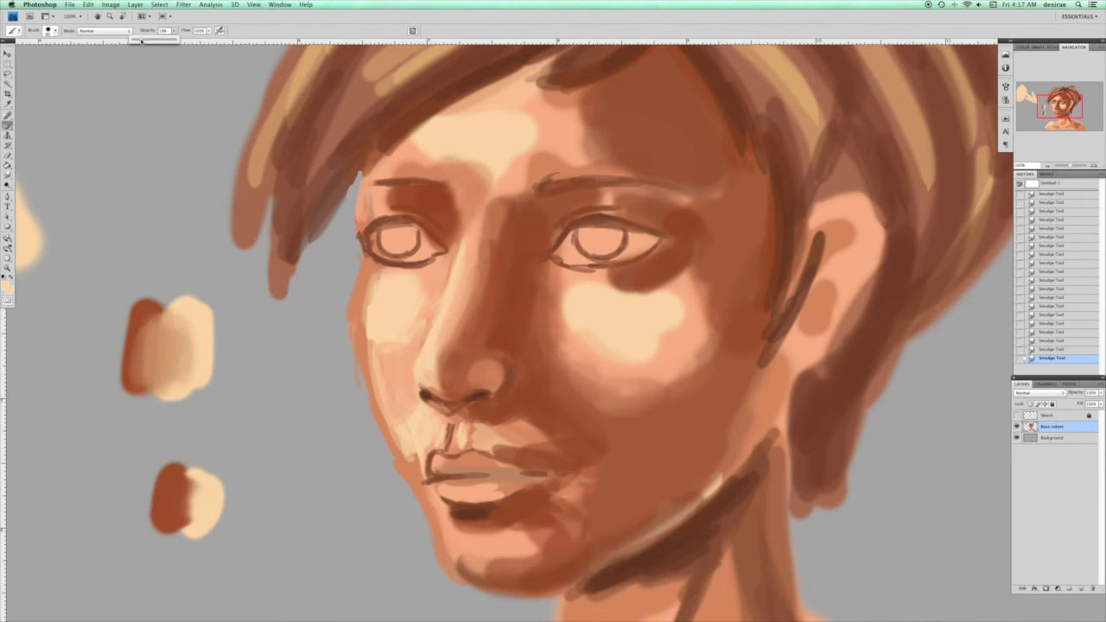
{"action": "left_click", "coordinate": [545, 339], "text": "alt"}
{"action": "mouse_move", "coordinate": [524, 349]}
{"action": "left_mouse_down"}
{"action": "mouse_move", "coordinate": [527, 315]}
{"action": "mouse_move", "coordinate": [562, 374]}
{"action": "left_mouse_up"}
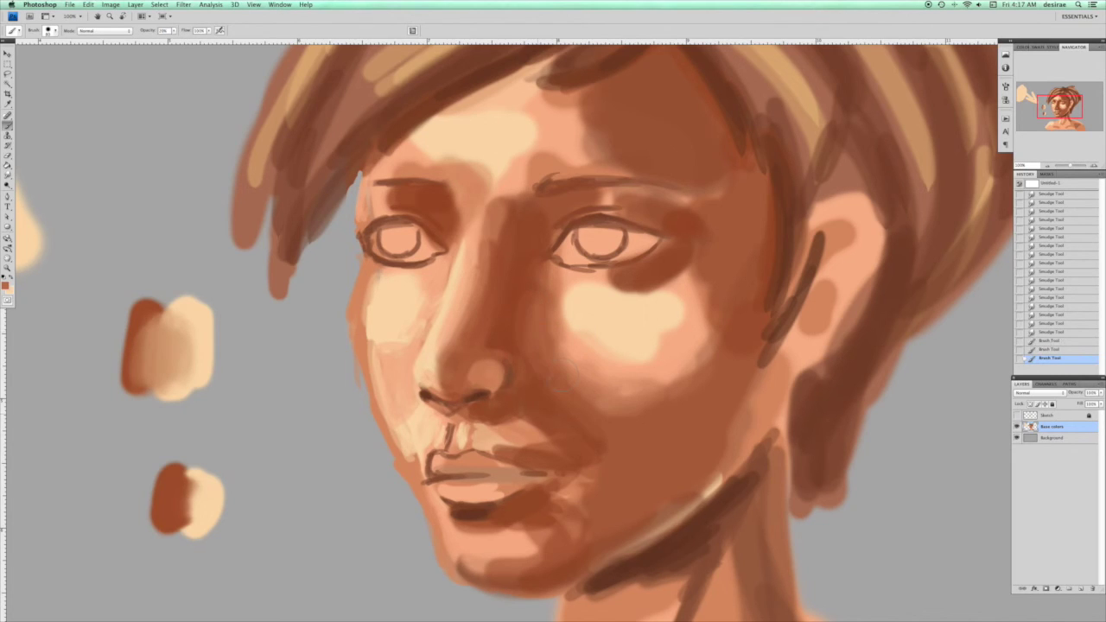
Soften the shading between the nose and upper lip on the near side with sampled midtones.
{"action": "left_click", "coordinate": [537, 447], "text": "alt"}
{"action": "mouse_move", "coordinate": [543, 452]}
{"action": "left_mouse_down"}
{"action": "mouse_move", "coordinate": [518, 451]}
{"action": "mouse_move", "coordinate": [527, 439]}
{"action": "left_mouse_up"}
{"action": "left_click_drag", "start_coordinate": [545, 439], "coordinate": [524, 432]}
{"action": "mouse_move", "coordinate": [535, 436]}
{"action": "left_mouse_down"}
{"action": "mouse_move", "coordinate": [488, 438]}
{"action": "mouse_move", "coordinate": [520, 432]}
{"action": "left_mouse_up"}
{"action": "left_click", "coordinate": [522, 439], "text": "alt"}
{"action": "mouse_move", "coordinate": [508, 437]}
{"action": "left_mouse_down"}
{"action": "mouse_move", "coordinate": [522, 425]}
{"action": "mouse_move", "coordinate": [500, 443]}
{"action": "left_mouse_up"}
{"action": "left_click_drag", "start_coordinate": [522, 437], "coordinate": [505, 441]}
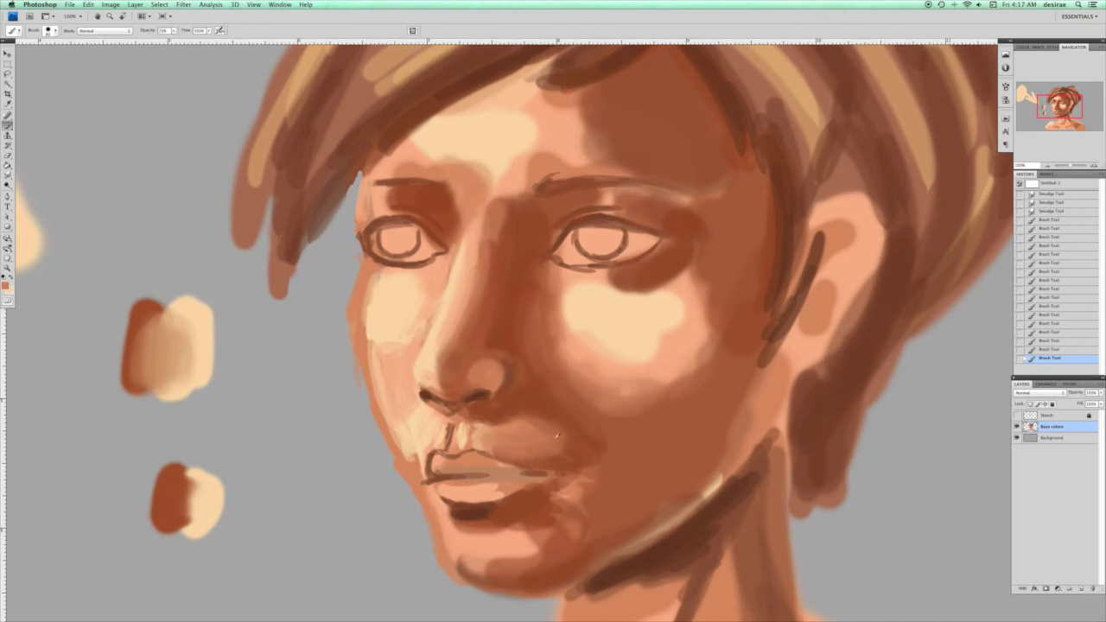
Blend the shadow below the mouth corner into the chin highlight using tones sampled from the chin.
{"action": "mouse_move", "coordinate": [575, 489]}
{"action": "left_mouse_down"}
{"action": "mouse_move", "coordinate": [503, 545]}
{"action": "mouse_move", "coordinate": [537, 551]}
{"action": "left_mouse_up"}
{"action": "left_click", "coordinate": [529, 535], "text": "alt"}
{"action": "mouse_move", "coordinate": [541, 546]}
{"action": "left_mouse_down"}
{"action": "mouse_move", "coordinate": [480, 555]}
{"action": "mouse_move", "coordinate": [492, 559]}
{"action": "mouse_move", "coordinate": [459, 551]}
{"action": "mouse_move", "coordinate": [480, 560]}
{"action": "mouse_move", "coordinate": [465, 563]}
{"action": "mouse_move", "coordinate": [461, 551]}
{"action": "mouse_move", "coordinate": [490, 554]}
{"action": "left_mouse_up"}
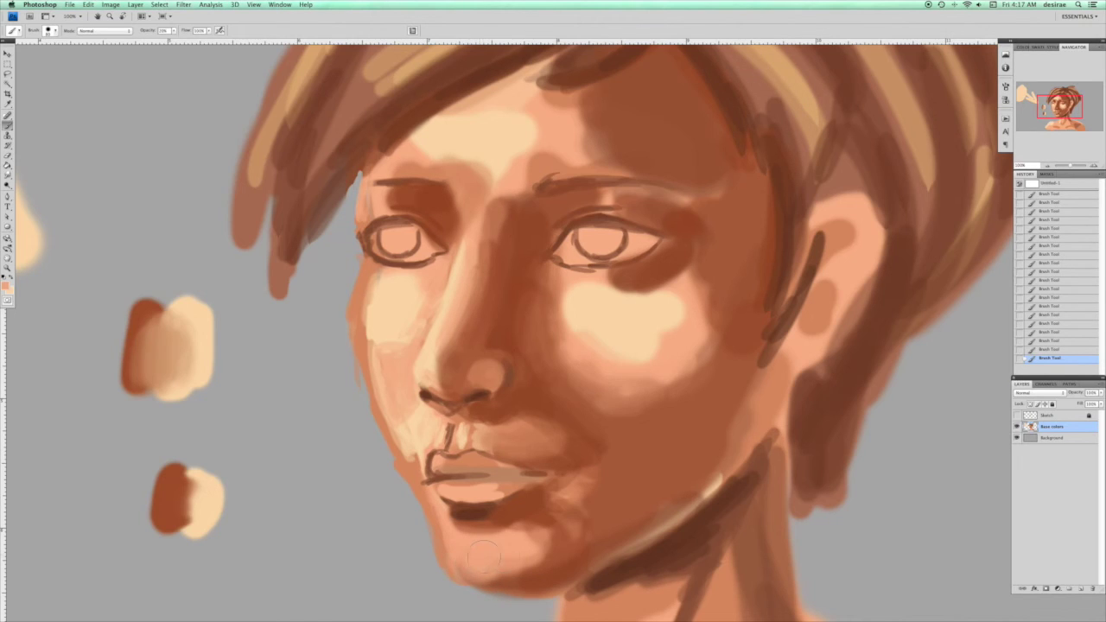
{"action": "left_click", "coordinate": [543, 544], "text": "alt"}
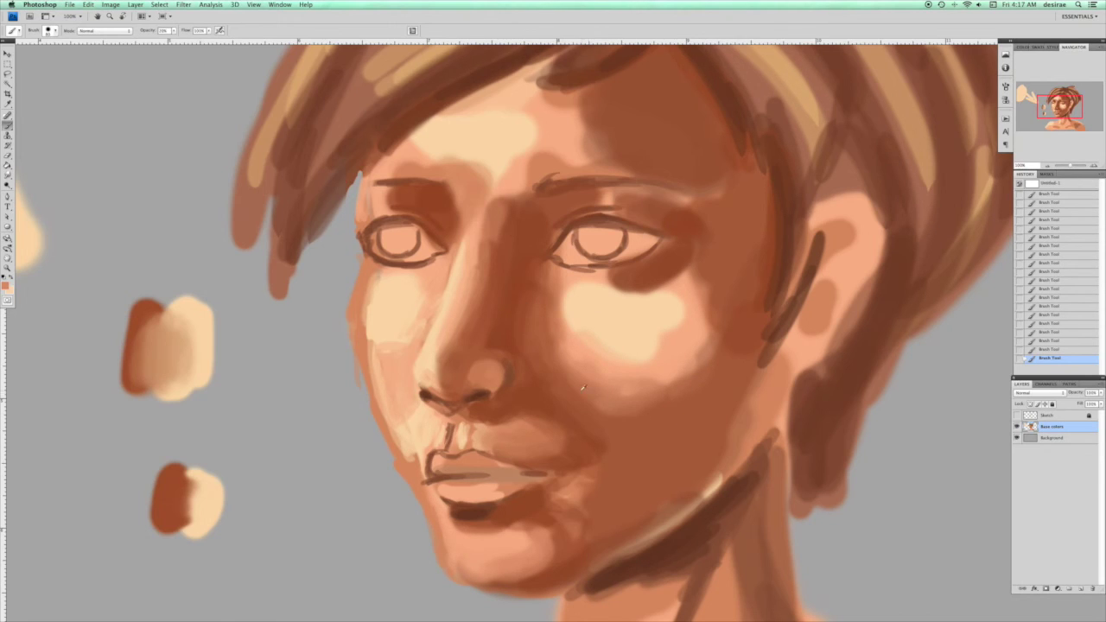
Soften the inner and lower edges of the near cheek's highlight with sampled light and mid skin tones.
{"action": "left_click", "coordinate": [674, 310], "text": "alt"}
{"action": "mouse_move", "coordinate": [637, 344]}
{"action": "left_mouse_down"}
{"action": "mouse_move", "coordinate": [657, 332]}
{"action": "mouse_move", "coordinate": [634, 338]}
{"action": "left_mouse_up"}
{"action": "left_click", "coordinate": [684, 333], "text": "alt"}
{"action": "left_click_drag", "start_coordinate": [566, 355], "coordinate": [590, 342]}
{"action": "left_click", "coordinate": [550, 363], "text": "alt"}
{"action": "left_click", "coordinate": [601, 367], "text": "alt"}
{"action": "left_click_drag", "start_coordinate": [581, 388], "coordinate": [668, 370]}
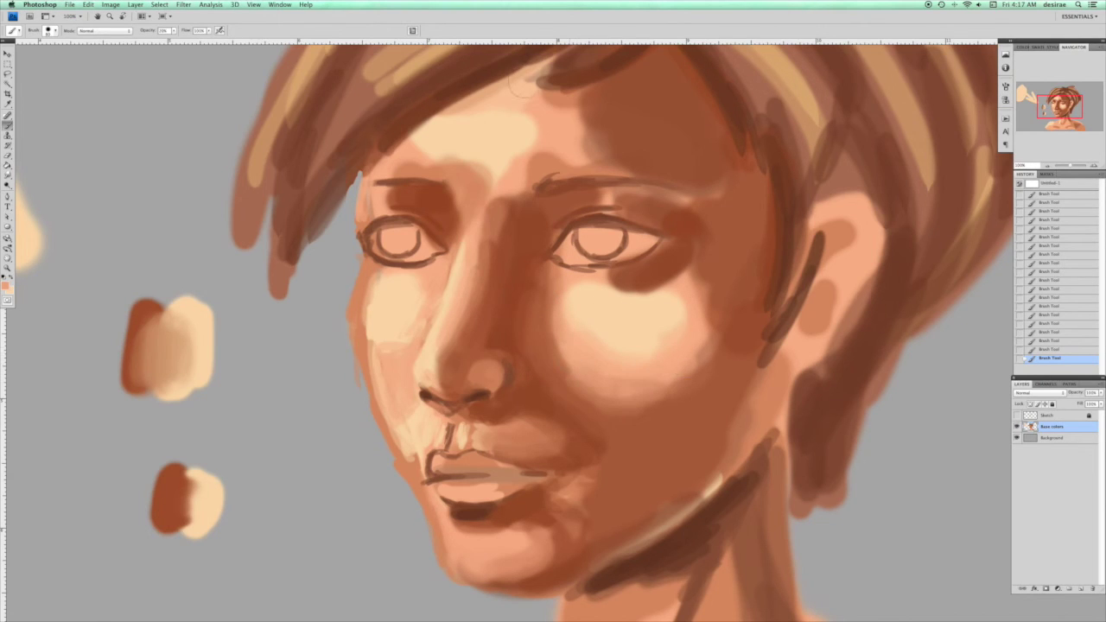
Extend the near cheek's highlight up under the eye and round out its sides and lower edge with sampled tones.
{"action": "left_click", "coordinate": [579, 311], "text": "alt"}
{"action": "mouse_move", "coordinate": [554, 286]}
{"action": "left_mouse_down"}
{"action": "mouse_move", "coordinate": [617, 346]}
{"action": "mouse_move", "coordinate": [679, 317]}
{"action": "mouse_move", "coordinate": [631, 380]}
{"action": "left_mouse_up"}
{"action": "left_click", "coordinate": [721, 305], "text": "alt"}
{"action": "left_click", "coordinate": [639, 367], "text": "alt"}
{"action": "left_click", "coordinate": [632, 370], "text": "alt"}
{"action": "mouse_move", "coordinate": [602, 280]}
{"action": "left_mouse_down"}
{"action": "mouse_move", "coordinate": [627, 296]}
{"action": "mouse_move", "coordinate": [676, 295]}
{"action": "left_mouse_up"}
{"action": "left_click", "coordinate": [541, 283], "text": "alt"}
{"action": "mouse_move", "coordinate": [550, 297]}
{"action": "left_mouse_down"}
{"action": "mouse_move", "coordinate": [572, 377]}
{"action": "mouse_move", "coordinate": [633, 406]}
{"action": "left_mouse_up"}
{"action": "left_click", "coordinate": [604, 389], "text": "alt"}
{"action": "left_click", "coordinate": [627, 413], "text": "alt"}
Blend the near cheek's outer edge up toward the brow and smooth the shadow along the jaw with sampled tones.
{"action": "left_click", "coordinate": [692, 344], "text": "alt"}
{"action": "left_click_drag", "start_coordinate": [705, 344], "coordinate": [703, 270]}
{"action": "left_click", "coordinate": [706, 238], "text": "alt"}
{"action": "mouse_move", "coordinate": [690, 202]}
{"action": "left_mouse_down"}
{"action": "mouse_move", "coordinate": [637, 205]}
{"action": "mouse_move", "coordinate": [691, 197]}
{"action": "left_mouse_up"}
{"action": "left_click", "coordinate": [739, 432], "text": "alt"}
{"action": "left_click_drag", "start_coordinate": [717, 450], "coordinate": [688, 479]}
{"action": "left_click", "coordinate": [712, 389], "text": "alt"}
{"action": "left_click_drag", "start_coordinate": [735, 418], "coordinate": [696, 472]}
Smooth the shadow below the lower lip and mouth corner into the chin with sampled tones.
{"action": "left_click", "coordinate": [572, 503], "text": "alt"}
{"action": "mouse_move", "coordinate": [593, 507]}
{"action": "left_mouse_down"}
{"action": "mouse_move", "coordinate": [576, 524]}
{"action": "mouse_move", "coordinate": [501, 513]}
{"action": "left_mouse_up"}
{"action": "left_click", "coordinate": [534, 530], "text": "alt"}
{"action": "left_click", "coordinate": [534, 530], "text": "alt"}
{"action": "left_click", "coordinate": [540, 529], "text": "alt"}
{"action": "left_click", "coordinate": [555, 500], "text": "alt"}
{"action": "left_click", "coordinate": [518, 525], "text": "alt"}
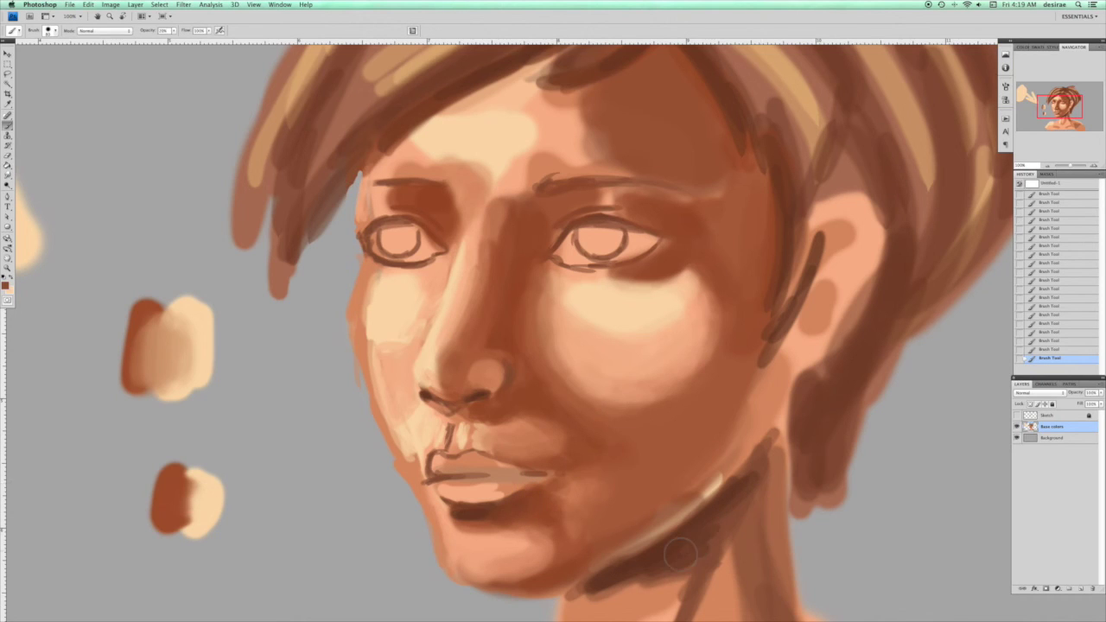
Blend the forehead light into the upper nose bridge and inner brow shadows with repeatedly sampled tones.
{"action": "left_click", "coordinate": [491, 186], "text": "alt"}
{"action": "mouse_move", "coordinate": [510, 204]}
{"action": "left_mouse_down"}
{"action": "mouse_move", "coordinate": [464, 223]}
{"action": "mouse_move", "coordinate": [477, 220]}
{"action": "mouse_move", "coordinate": [466, 212]}
{"action": "mouse_move", "coordinate": [483, 158]}
{"action": "mouse_move", "coordinate": [536, 154]}
{"action": "mouse_move", "coordinate": [509, 180]}
{"action": "mouse_move", "coordinate": [576, 156]}
{"action": "mouse_move", "coordinate": [537, 159]}
{"action": "mouse_move", "coordinate": [583, 154]}
{"action": "mouse_move", "coordinate": [515, 163]}
{"action": "mouse_move", "coordinate": [489, 206]}
{"action": "mouse_move", "coordinate": [521, 199]}
{"action": "mouse_move", "coordinate": [489, 244]}
{"action": "left_mouse_up"}
{"action": "left_click", "coordinate": [479, 212], "text": "alt"}
{"action": "left_click", "coordinate": [458, 213], "text": "alt"}
{"action": "left_click", "coordinate": [451, 216], "text": "alt"}
{"action": "left_click", "coordinate": [380, 195], "text": "alt"}
{"action": "left_click", "coordinate": [510, 179], "text": "alt"}
{"action": "left_click", "coordinate": [486, 192], "text": "alt"}
{"action": "left_click", "coordinate": [479, 219], "text": "alt"}
{"action": "left_click", "coordinate": [506, 214], "text": "alt"}
{"action": "left_click", "coordinate": [484, 223], "text": "alt"}
Shade the areas between the eyebrows and upper eyelids of both eyes with sampled reddish-brown tones.
{"action": "mouse_move", "coordinate": [602, 199]}
{"action": "left_mouse_down"}
{"action": "mouse_move", "coordinate": [567, 202]}
{"action": "mouse_move", "coordinate": [597, 208]}
{"action": "left_mouse_up"}
{"action": "mouse_move", "coordinate": [389, 195]}
{"action": "left_mouse_down"}
{"action": "mouse_move", "coordinate": [410, 199]}
{"action": "mouse_move", "coordinate": [394, 197]}
{"action": "left_mouse_up"}
{"action": "left_click", "coordinate": [428, 201], "text": "alt"}
{"action": "left_click_drag", "start_coordinate": [421, 191], "coordinate": [410, 200]}
{"action": "left_click_drag", "start_coordinate": [562, 197], "coordinate": [568, 209]}
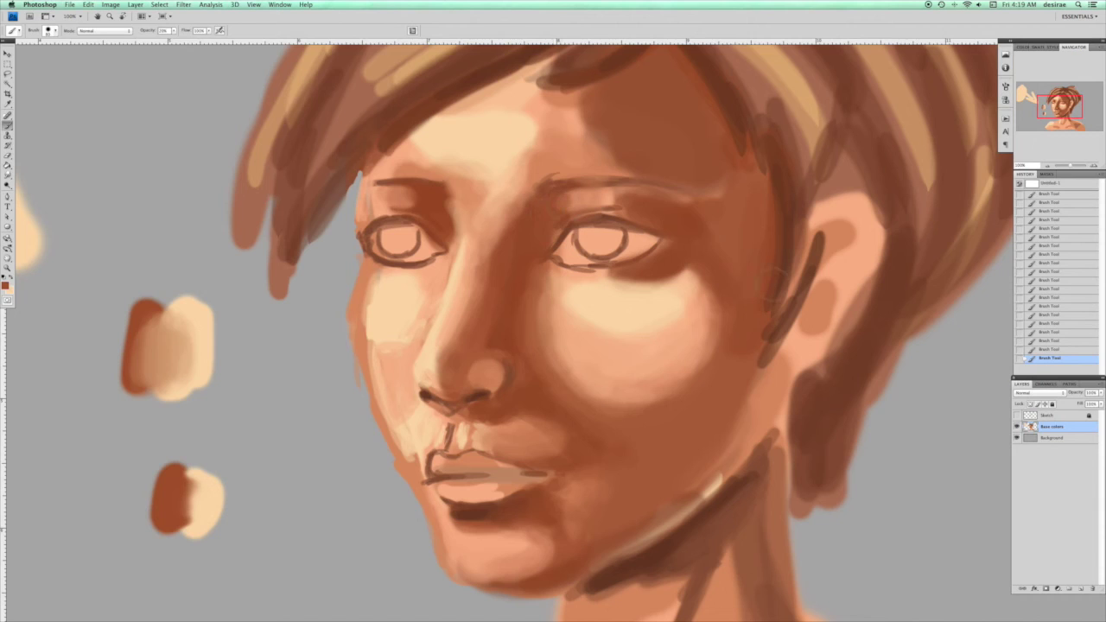
Touch up the light under the near eye and soften the nostril wing's shading with sampled tones.
{"action": "left_click", "coordinate": [566, 286], "text": "alt"}
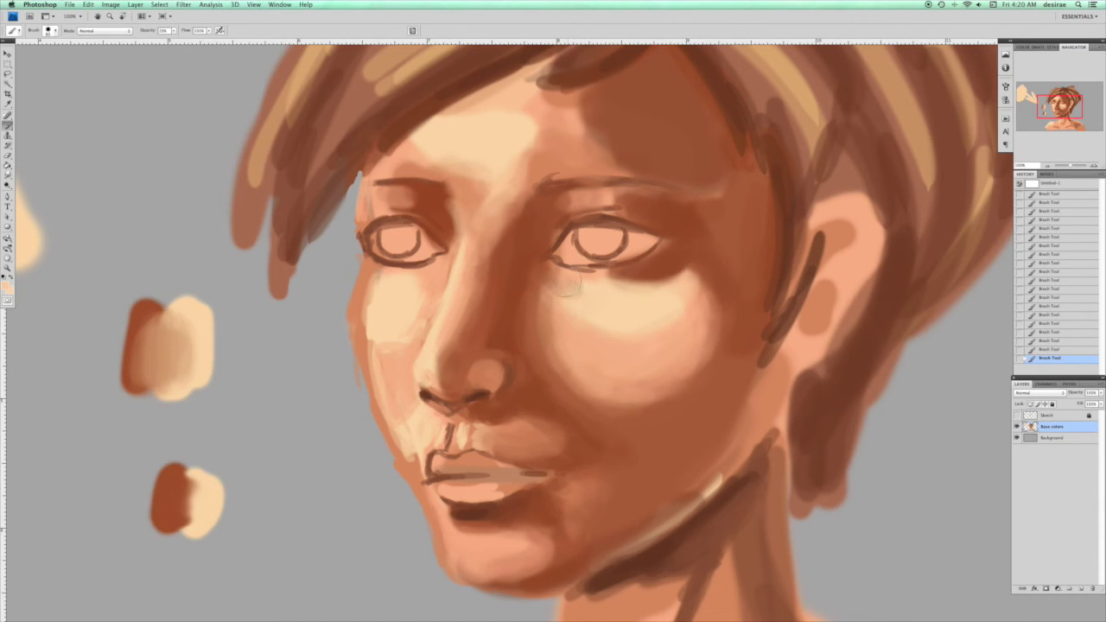
{"action": "left_click", "coordinate": [419, 306], "text": "alt"}
{"action": "mouse_move", "coordinate": [480, 377]}
{"action": "left_mouse_down"}
{"action": "mouse_move", "coordinate": [496, 375]}
{"action": "mouse_move", "coordinate": [444, 382]}
{"action": "mouse_move", "coordinate": [460, 373]}
{"action": "mouse_move", "coordinate": [500, 390]}
{"action": "left_mouse_up"}
{"action": "left_click", "coordinate": [503, 376], "text": "alt"}
{"action": "left_click", "coordinate": [471, 377], "text": "alt"}
{"action": "left_click", "coordinate": [500, 383], "text": "alt"}
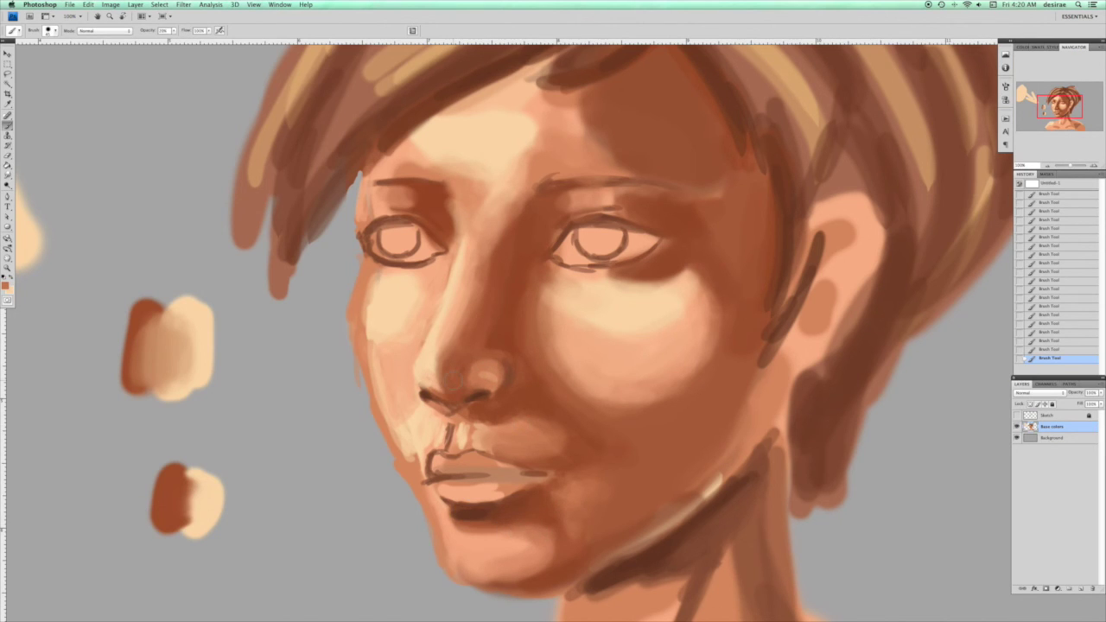
Paint shadow shapes inside the ear and along its inner edge with dark skin tones sampled from the face.
{"action": "key", "text": "super+minus"}
{"action": "key", "text": "super+minus"}
{"action": "key", "text": "super+minus"}
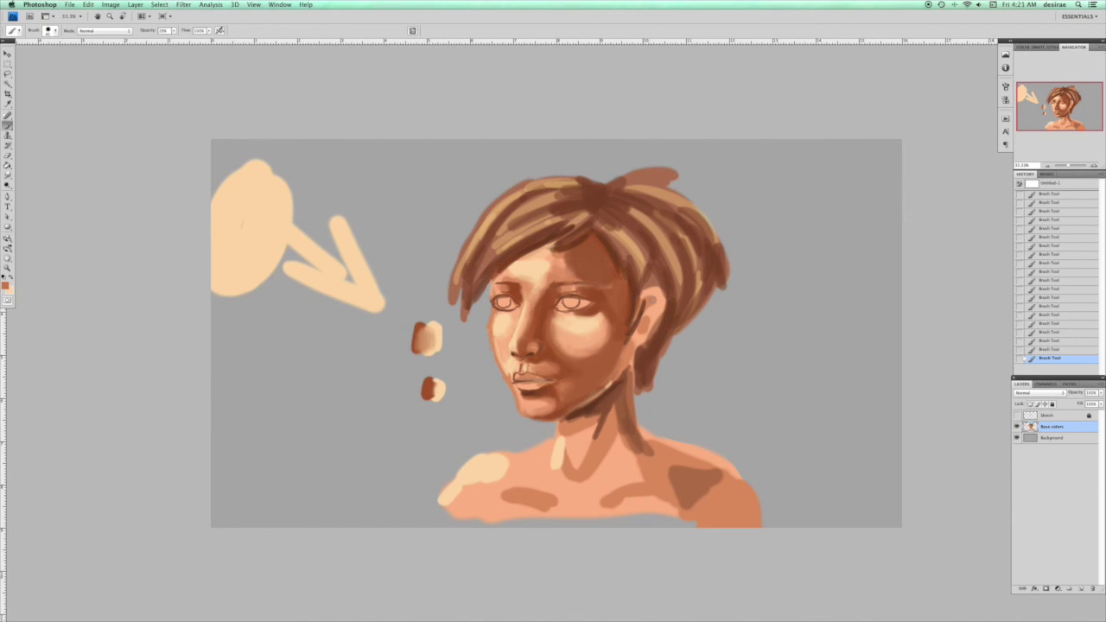
{"action": "left_click", "coordinate": [643, 305], "text": "alt"}
{"action": "left_click_drag", "start_coordinate": [641, 315], "coordinate": [643, 329]}
{"action": "left_click", "coordinate": [587, 407], "text": "alt"}
{"action": "left_click_drag", "start_coordinate": [653, 332], "coordinate": [641, 342]}
{"action": "left_click", "coordinate": [603, 294], "text": "alt"}
{"action": "mouse_move", "coordinate": [648, 297]}
{"action": "left_mouse_down"}
{"action": "mouse_move", "coordinate": [660, 294]}
{"action": "mouse_move", "coordinate": [660, 315]}
{"action": "left_mouse_up"}
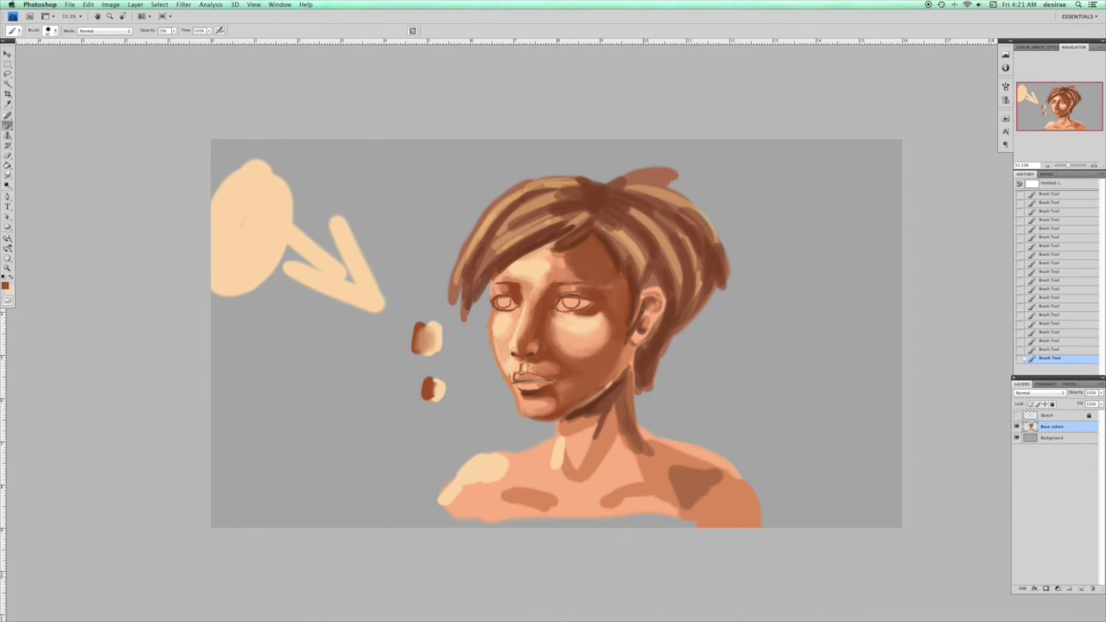
{"action": "left_click_drag", "start_coordinate": [648, 311], "coordinate": [658, 314]}
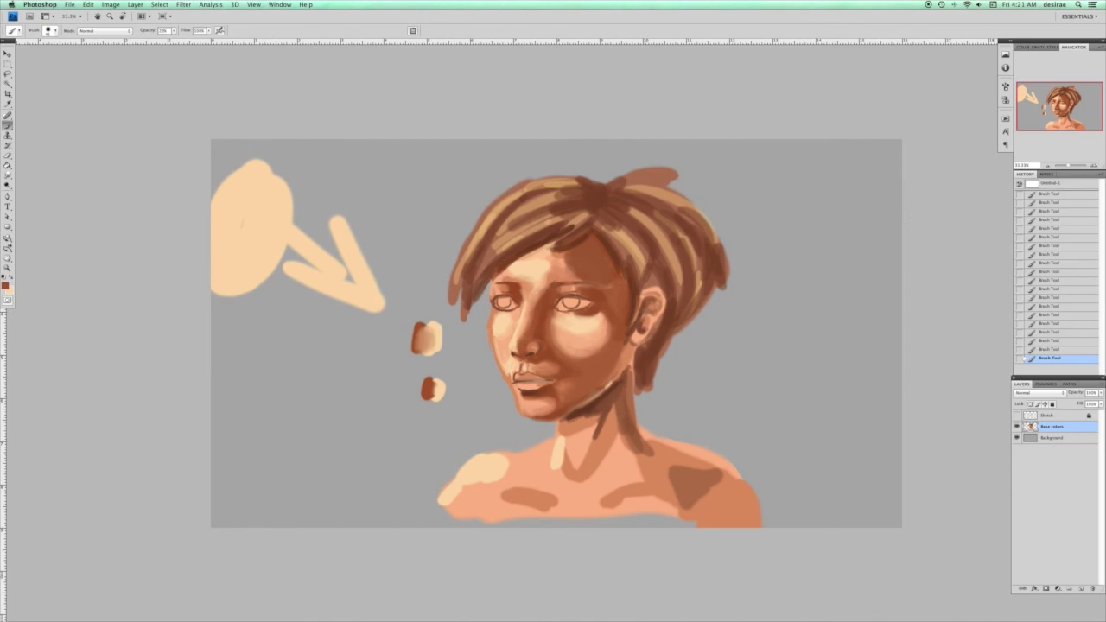